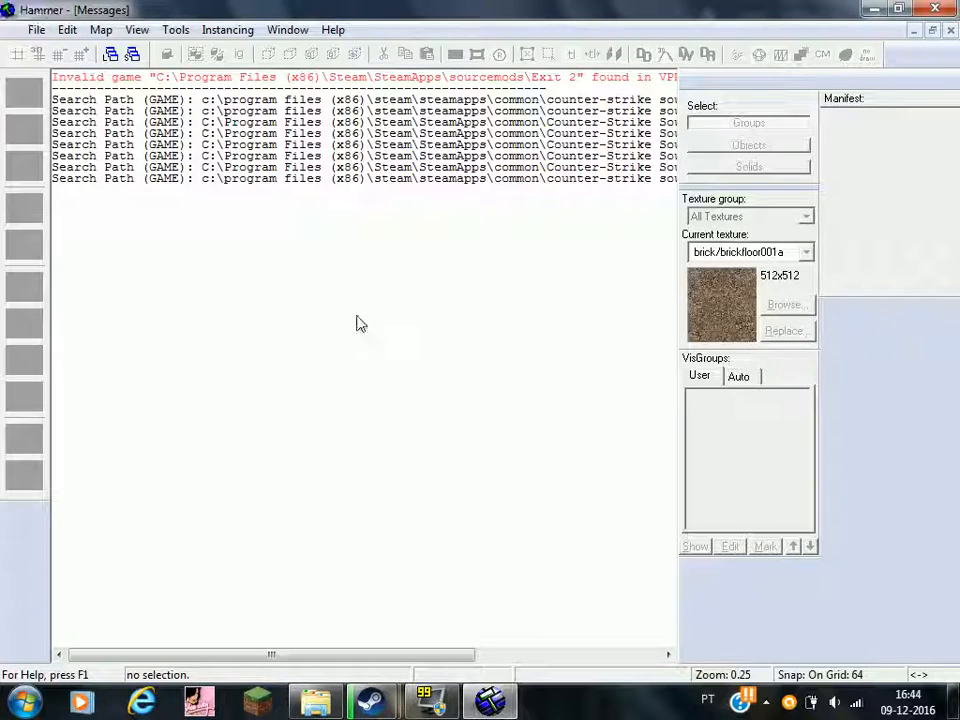
click(37, 35)
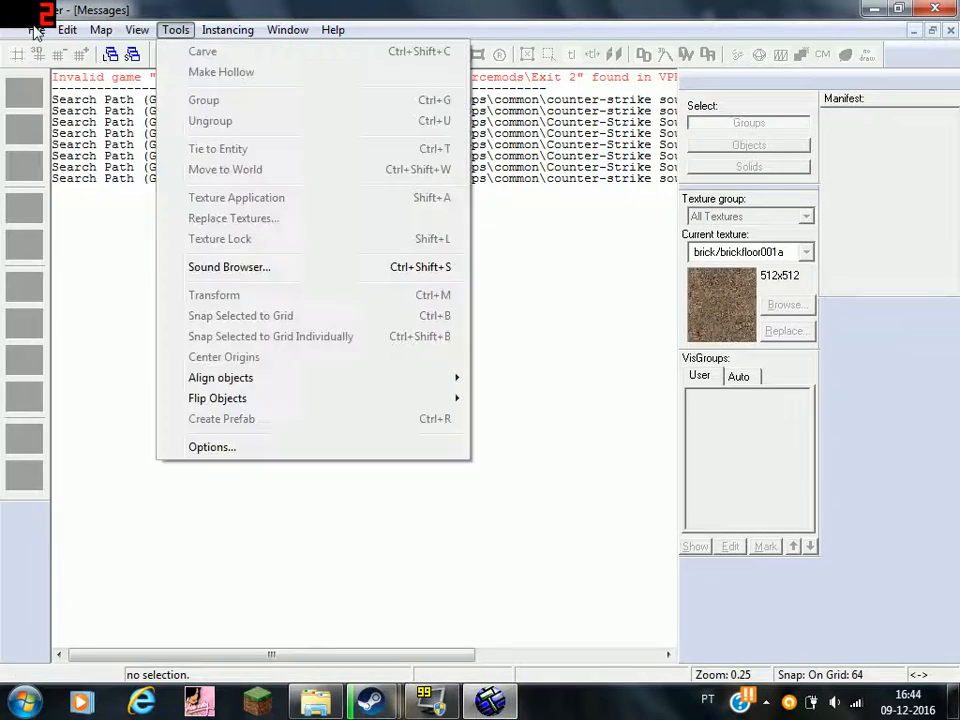
mouse_move(13, 31)
click(447, 392)
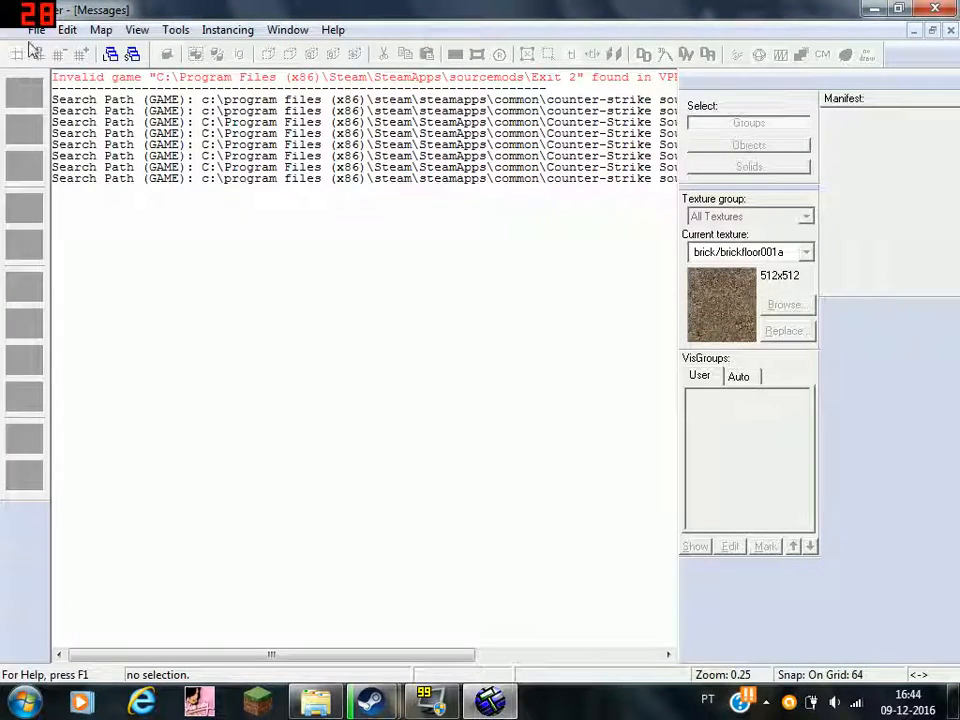
click(33, 30)
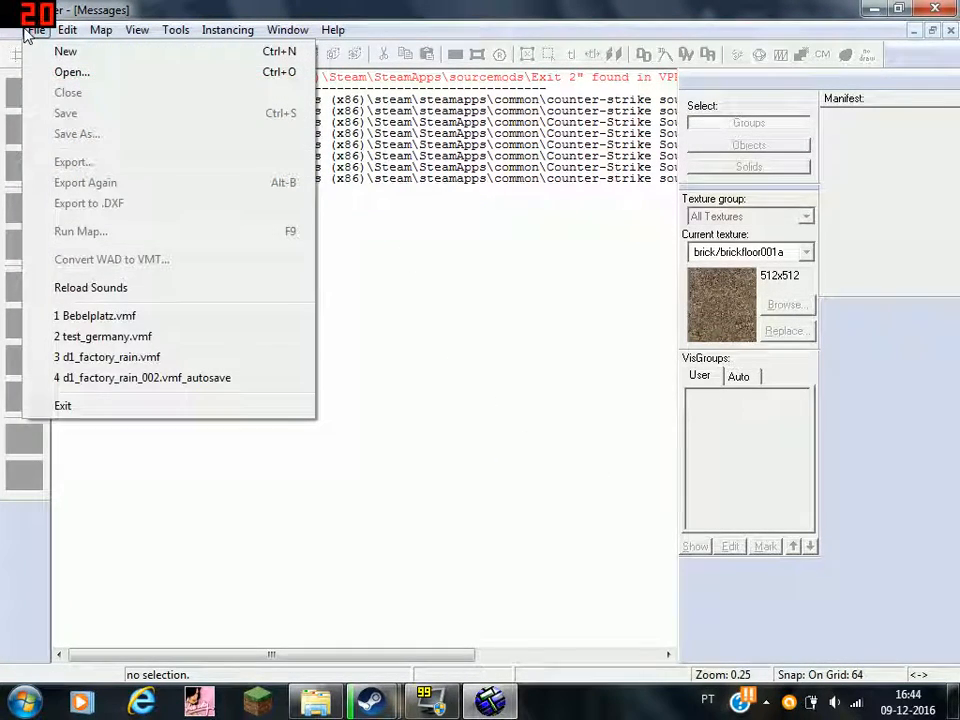
click(457, 418)
Step: Switch to File Explorer, locate hammer.exe in the Counter-Strike Source bin folder and open Hammer from it
mouse_move(315, 703)
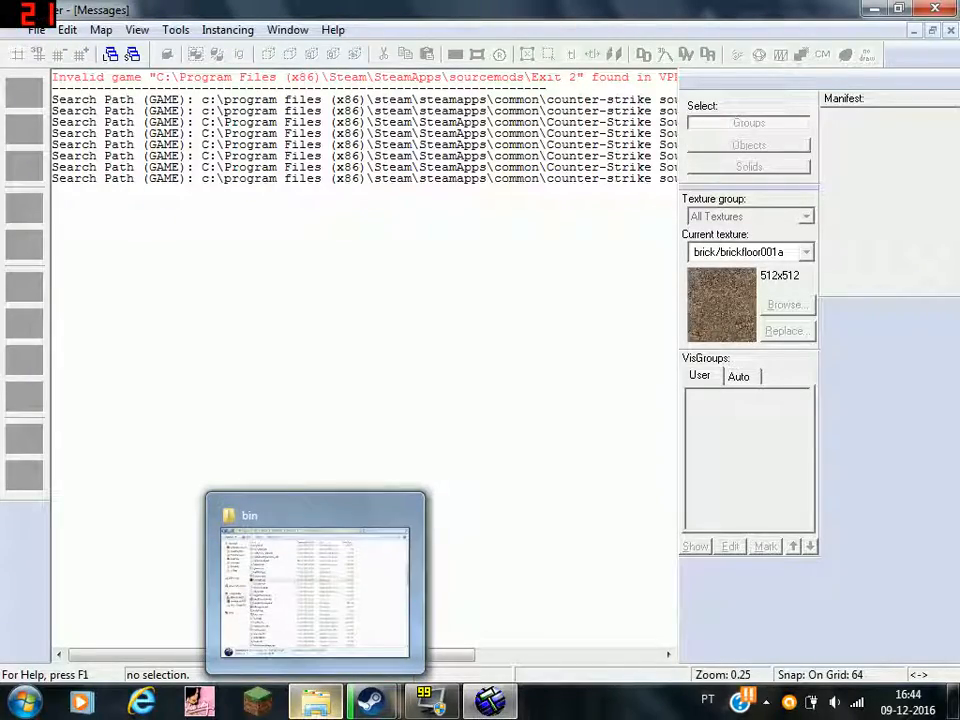
click(315, 590)
click(733, 319)
scroll(735, 319, up, 10)
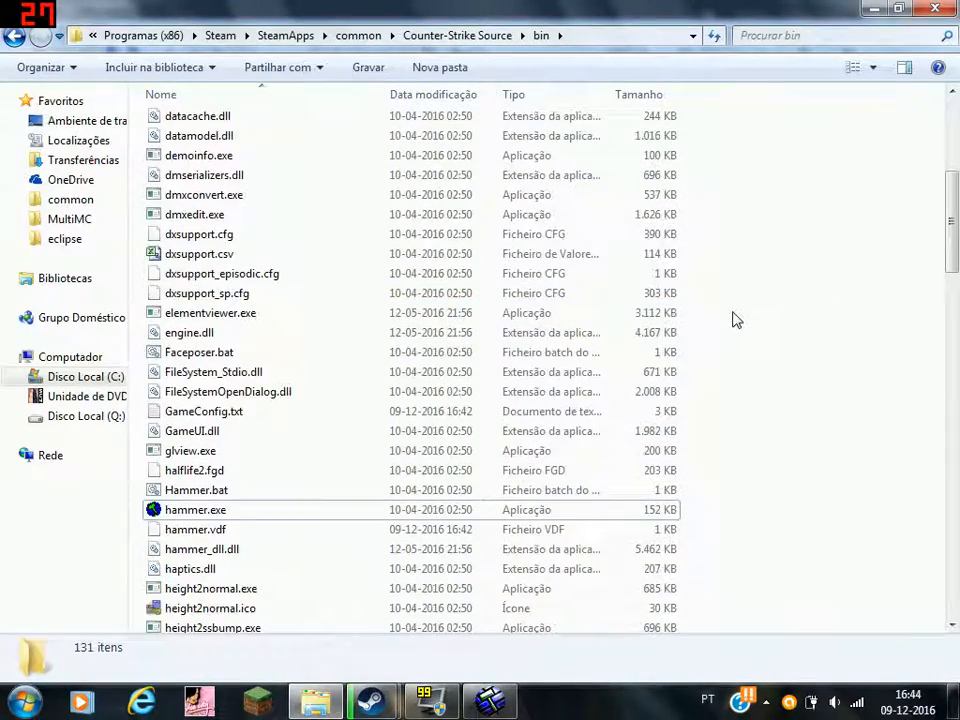
scroll(733, 319, down, 8)
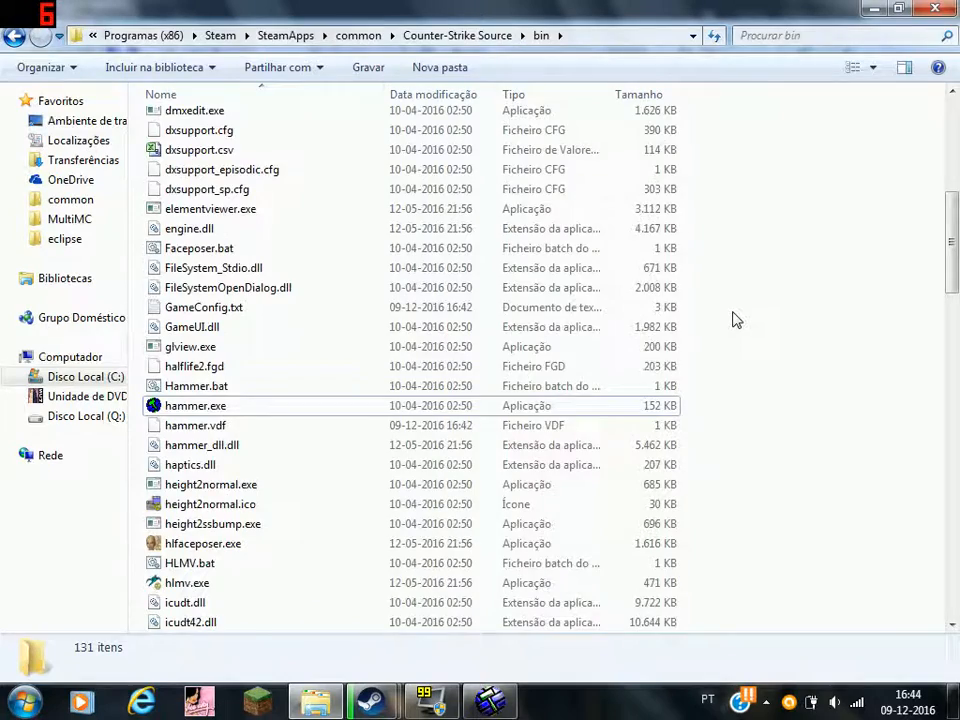
scroll(730, 319, up, 8)
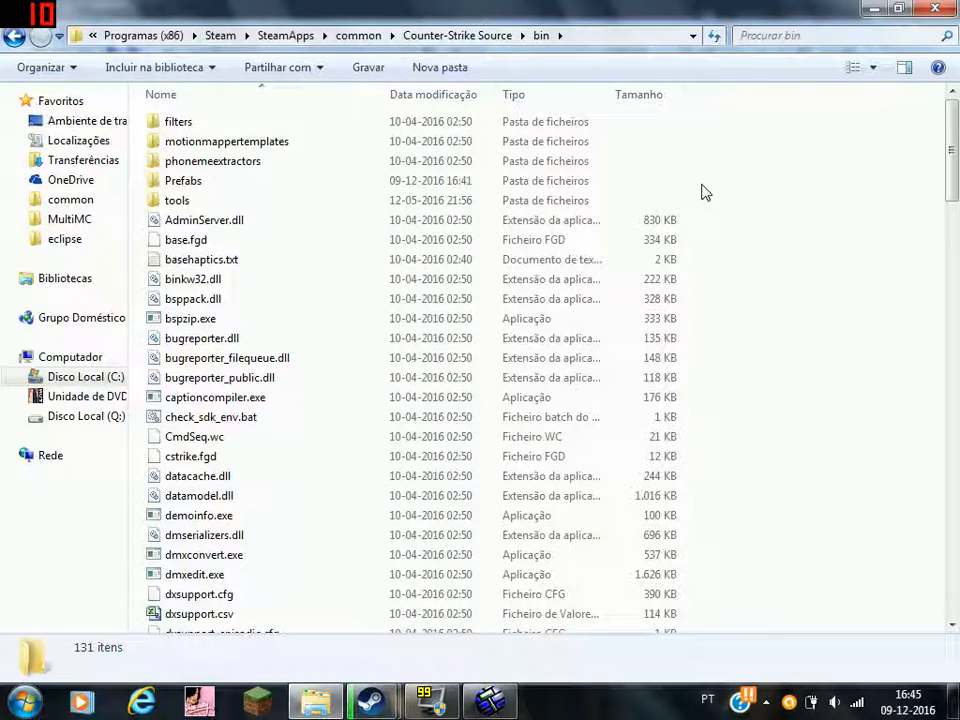
scroll(705, 192, down, 19)
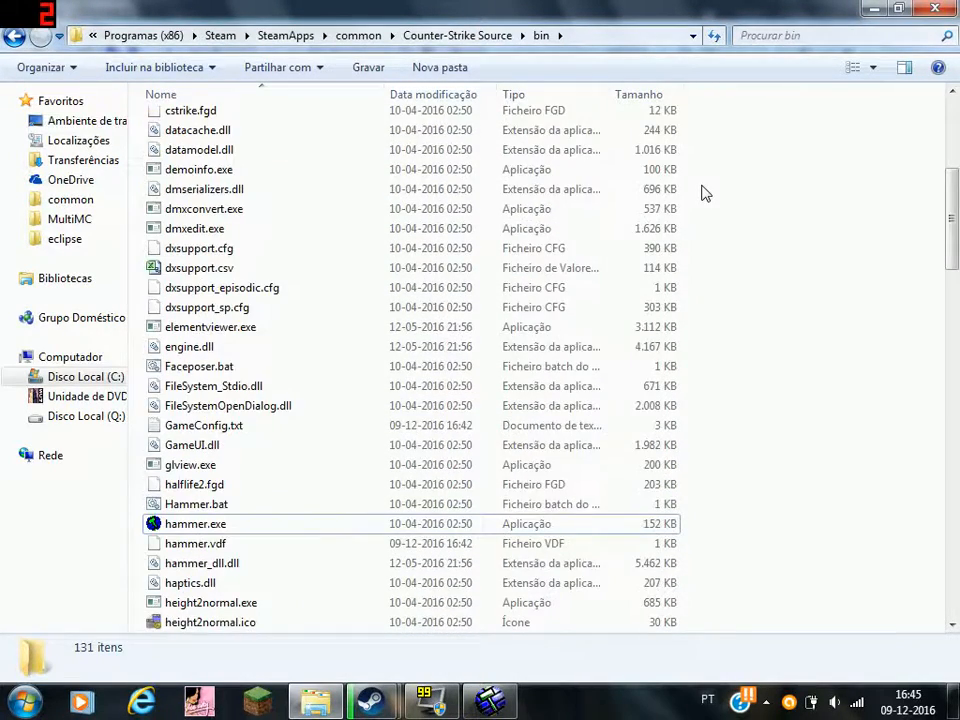
scroll(739, 315, up, 5)
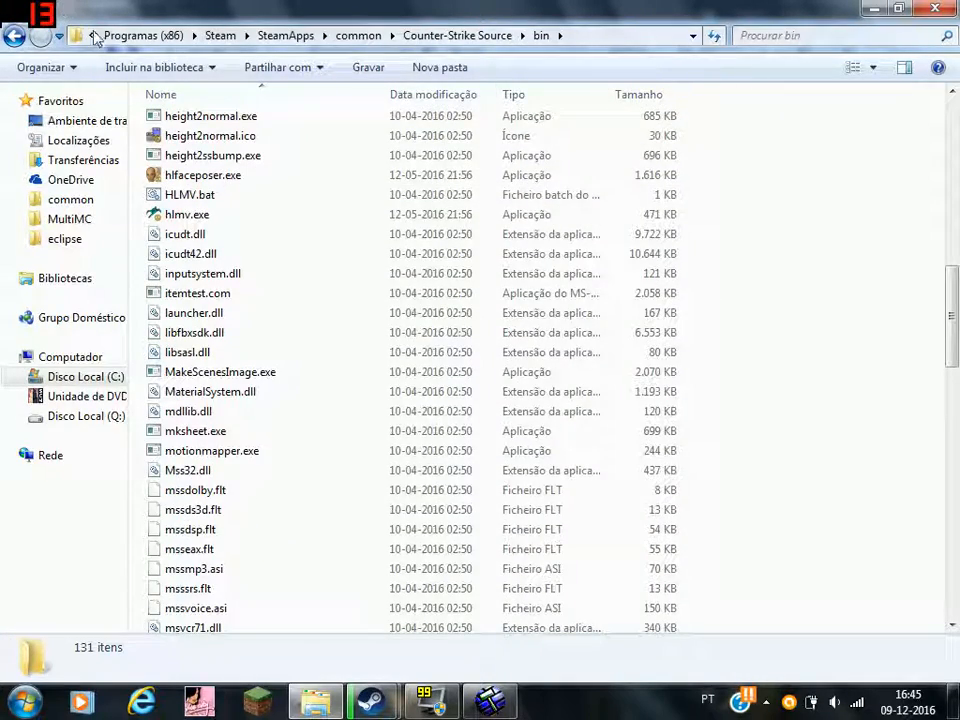
scroll(896, 321, up, 14)
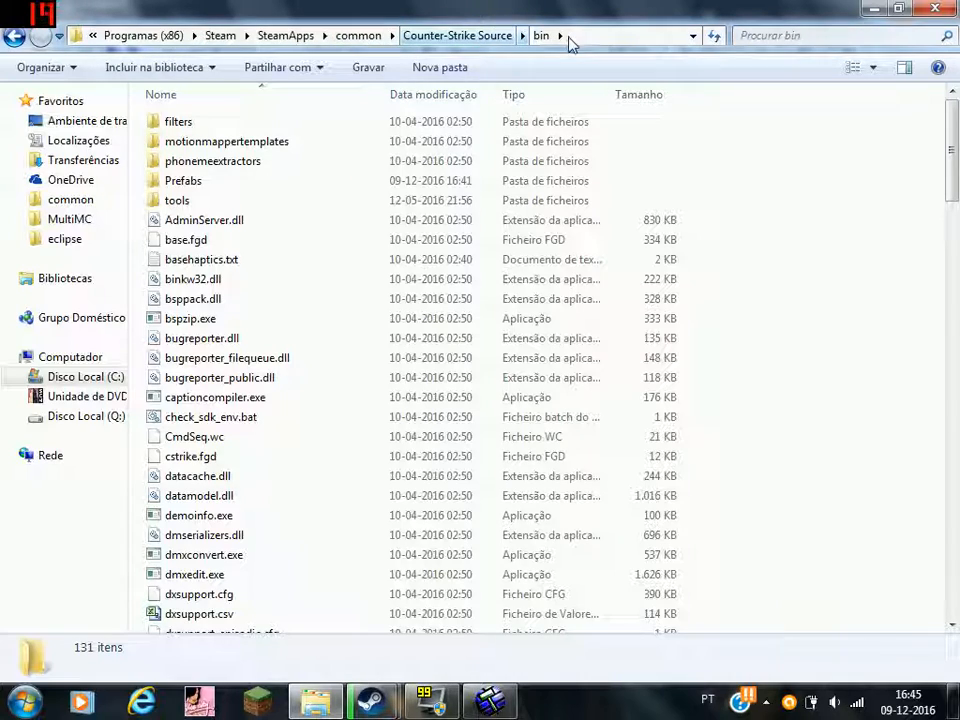
scroll(315, 386, down, 6)
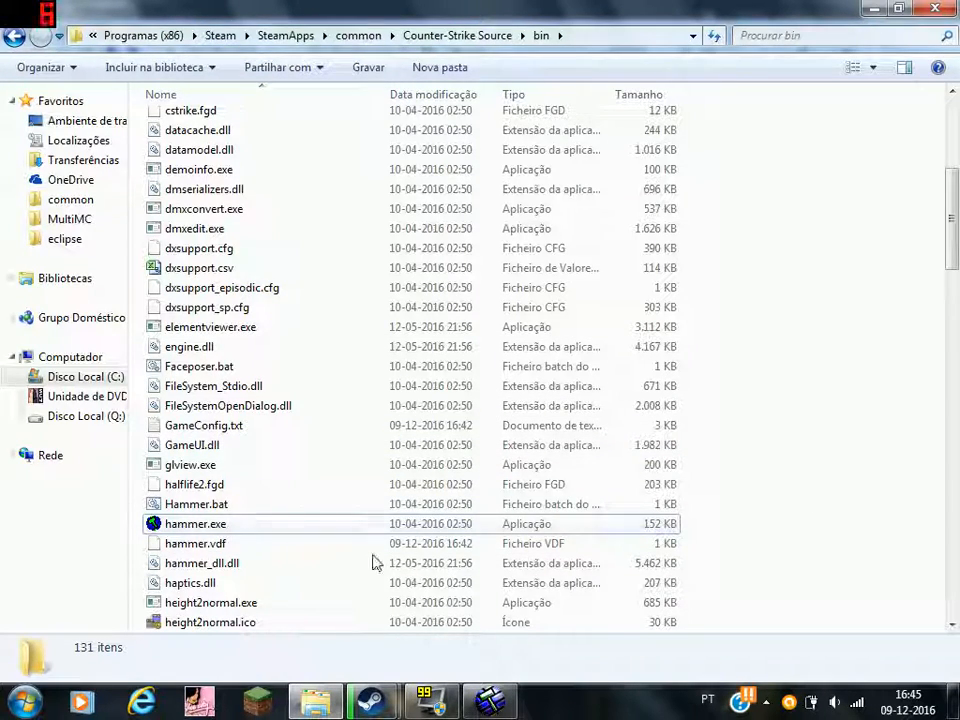
double_click(156, 523)
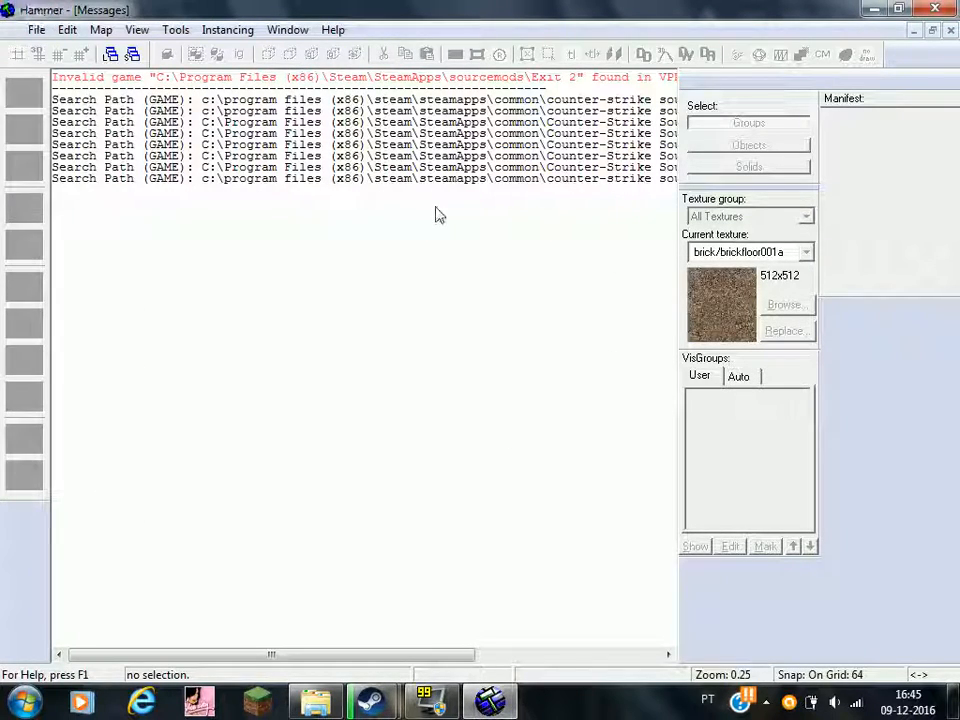
Step: Create a new, empty map
click(37, 30)
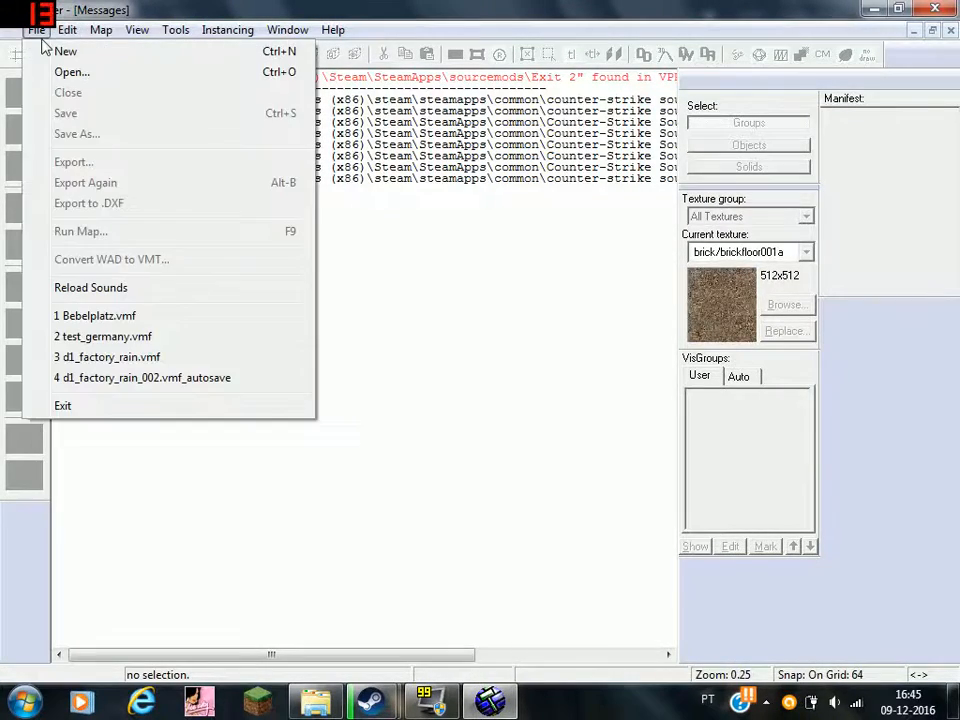
click(62, 52)
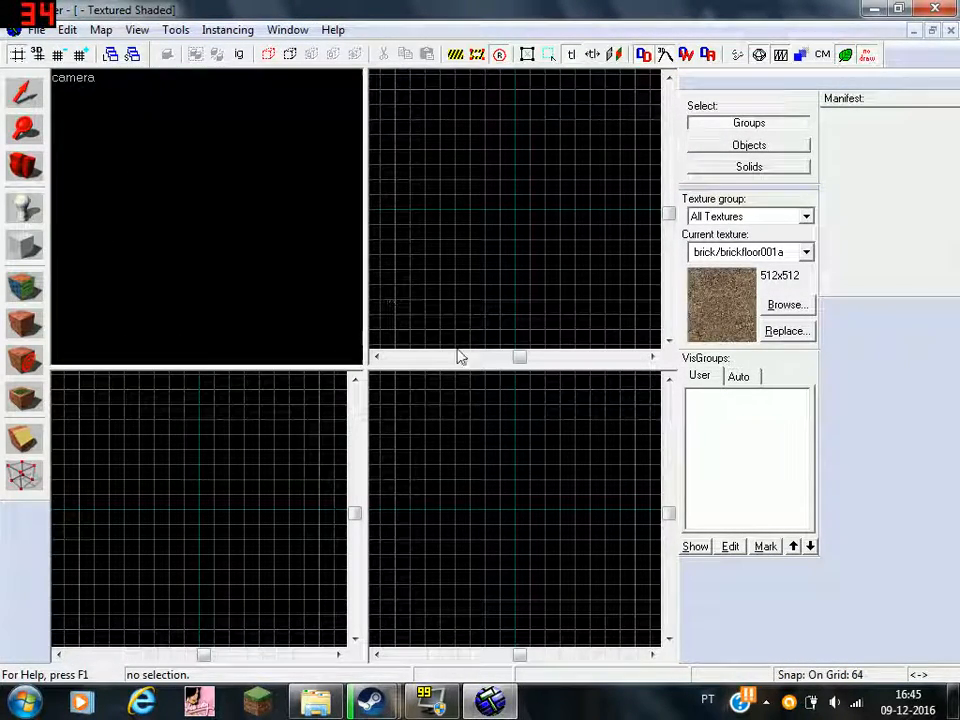
Step: Filter the available textures by "dev" and set dev/dev_measuregeneric01b as the current texture
click(789, 306)
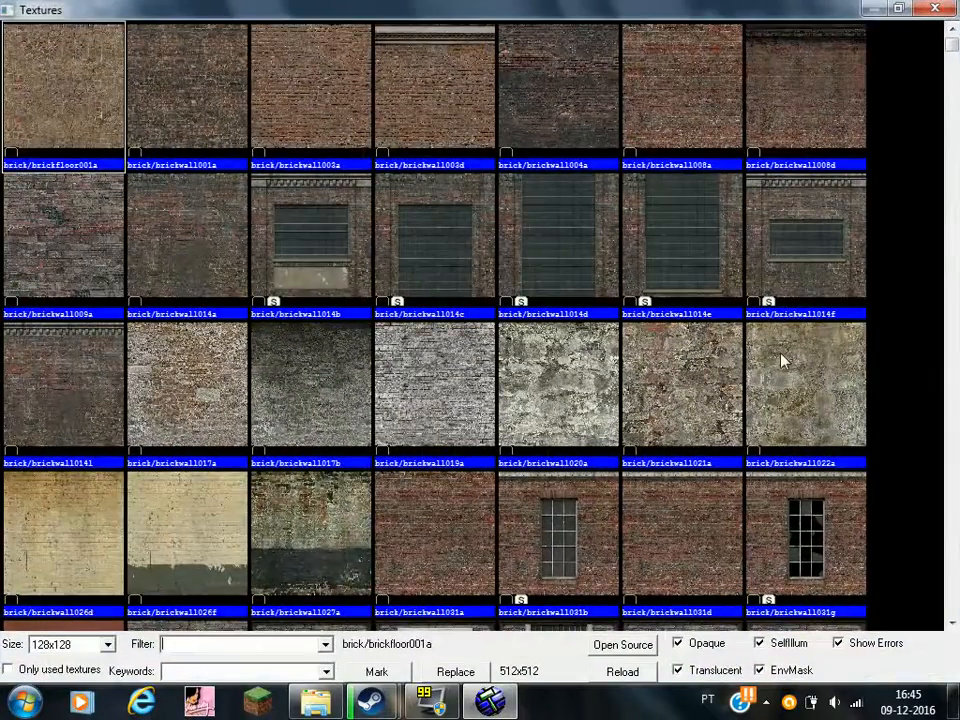
click(935, 9)
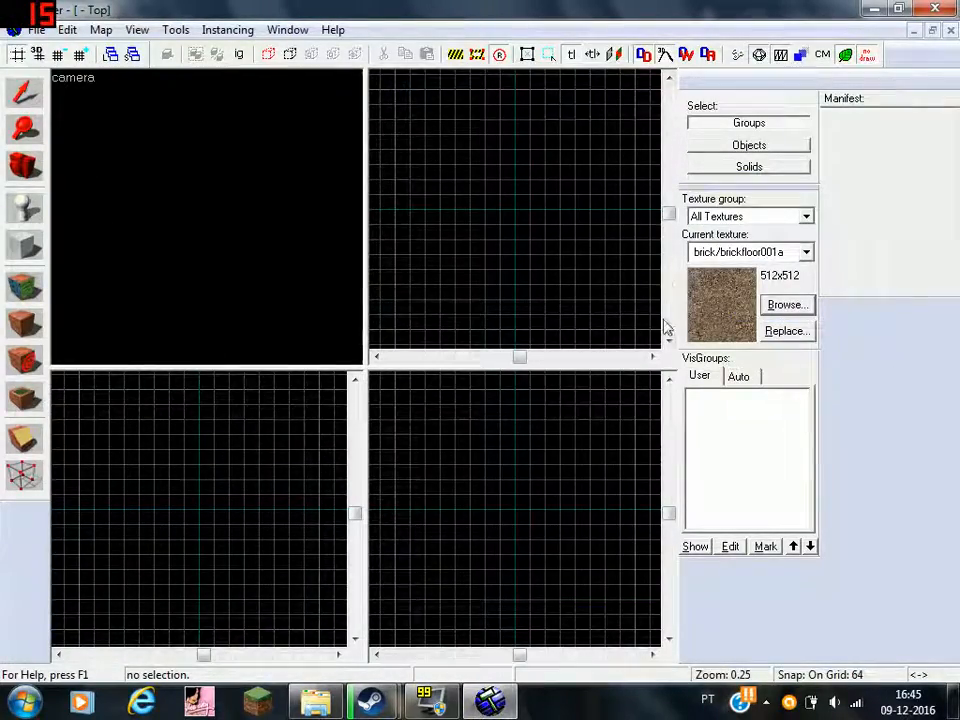
click(784, 306)
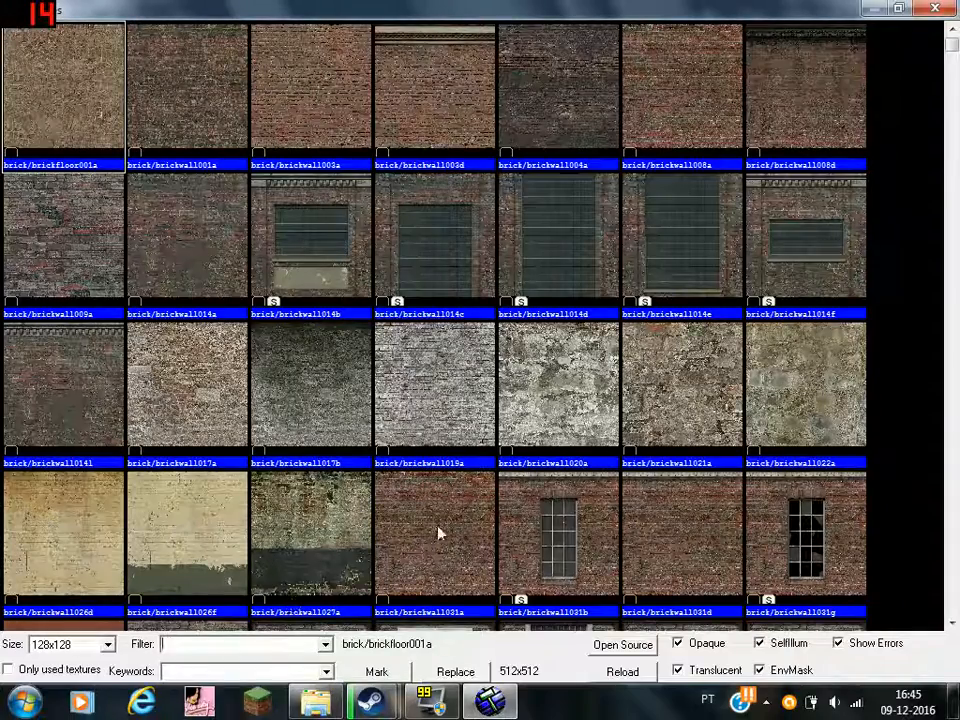
drag(955, 58, 951, 130)
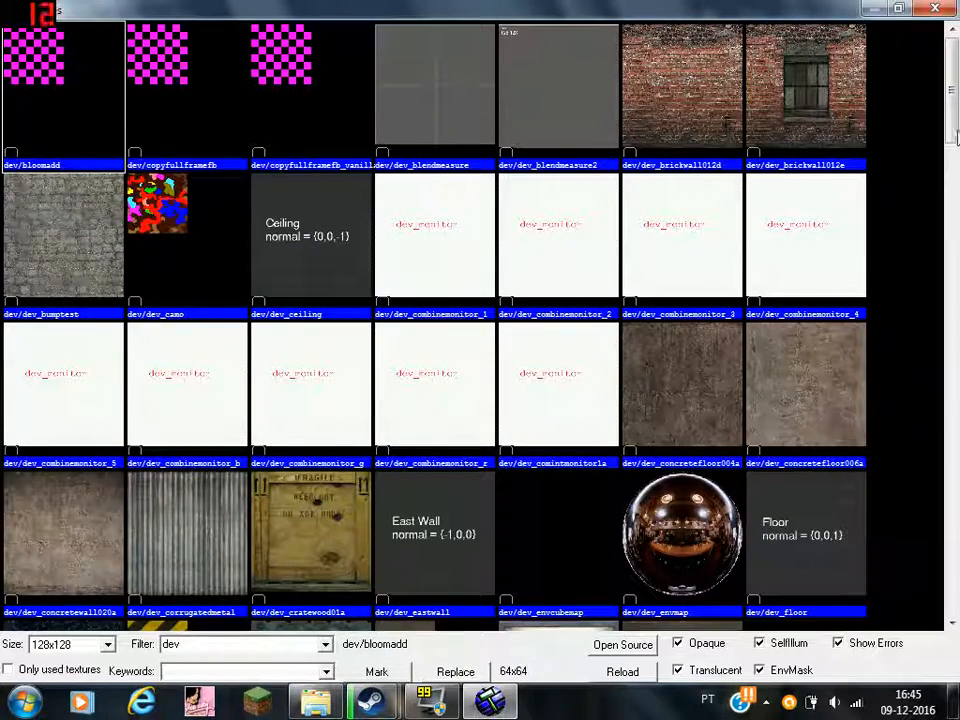
drag(950, 150, 953, 605)
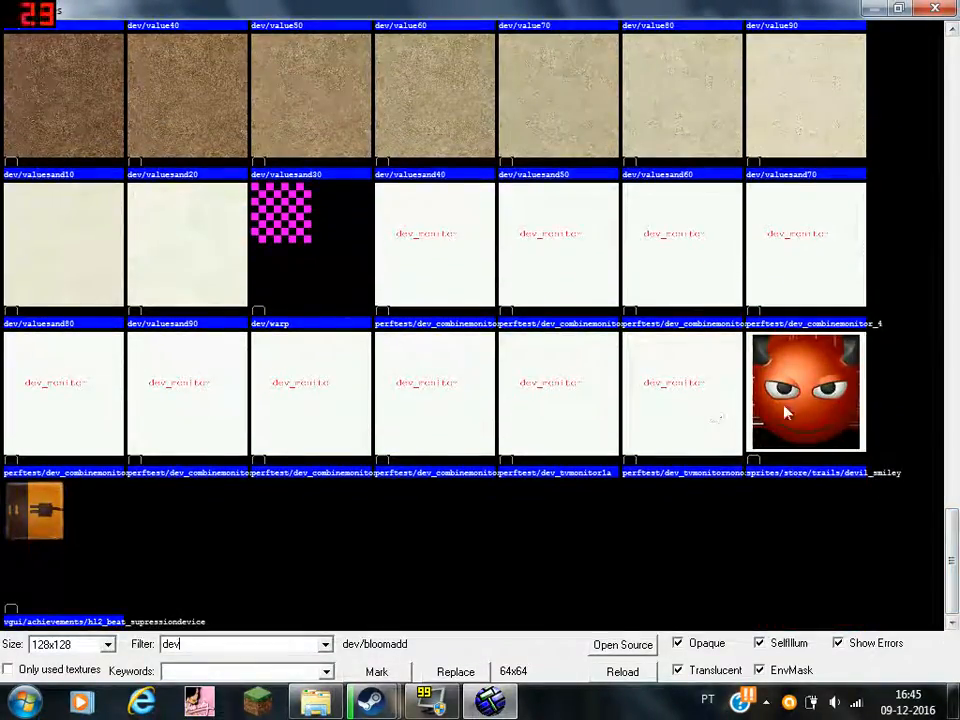
drag(953, 580, 955, 254)
click(352, 261)
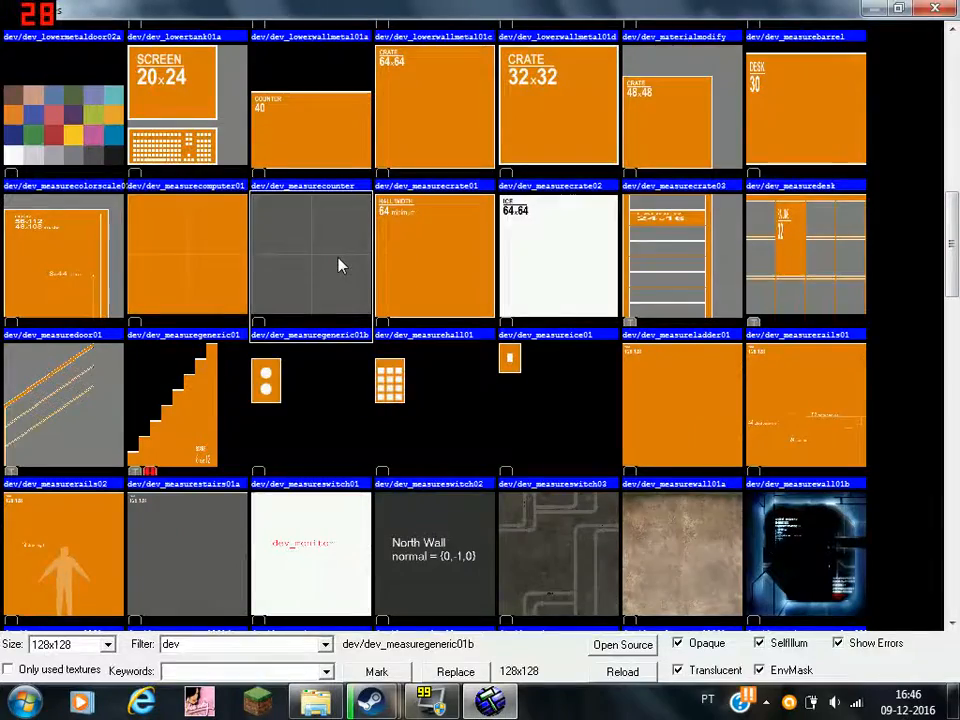
double_click(338, 265)
Step: Activate the Block tool, try finer grid sizes, and return the snap grid to 64
click(38, 245)
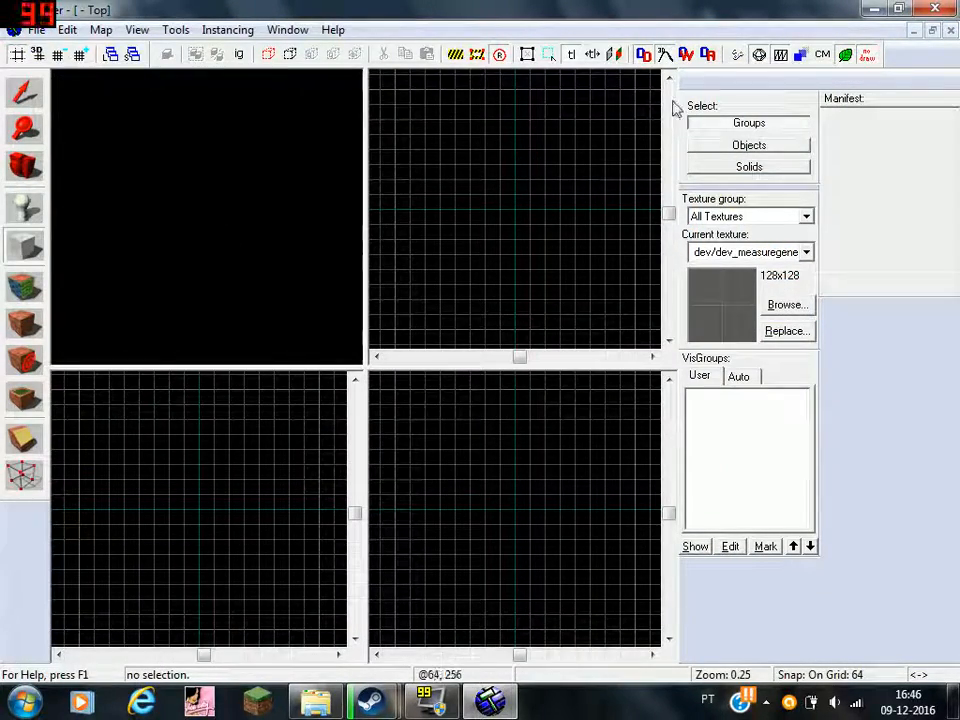
click(57, 55)
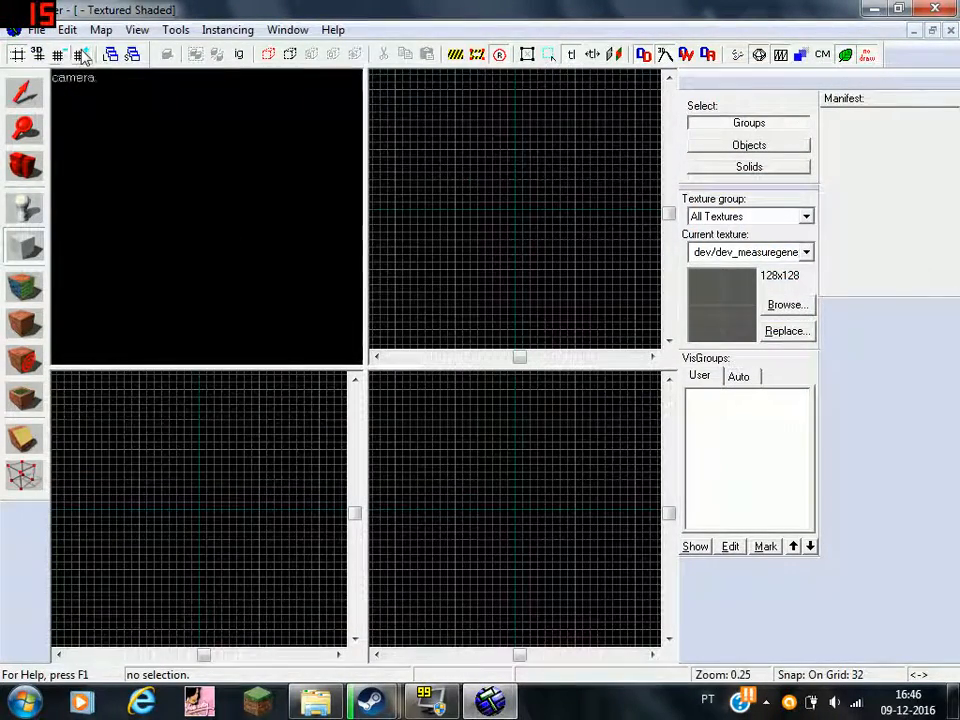
click(80, 55)
click(57, 57)
click(57, 57)
click(57, 57)
click(57, 57)
click(80, 57)
click(80, 57)
click(80, 57)
click(80, 57)
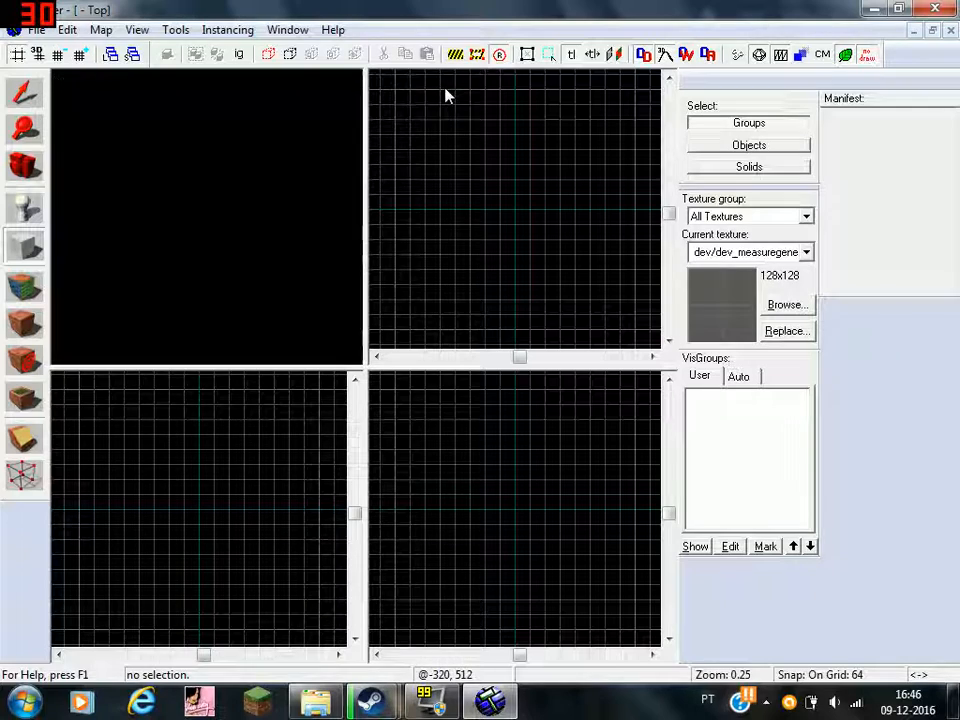
Step: Outline a block 512 wide, 1024 long and 64 high around the origin, and lower it 64 units to sit below the origin level
mouse_move(462, 96)
mouse_down()
mouse_move(570, 334)
mouse_move(585, 338)
mouse_up()
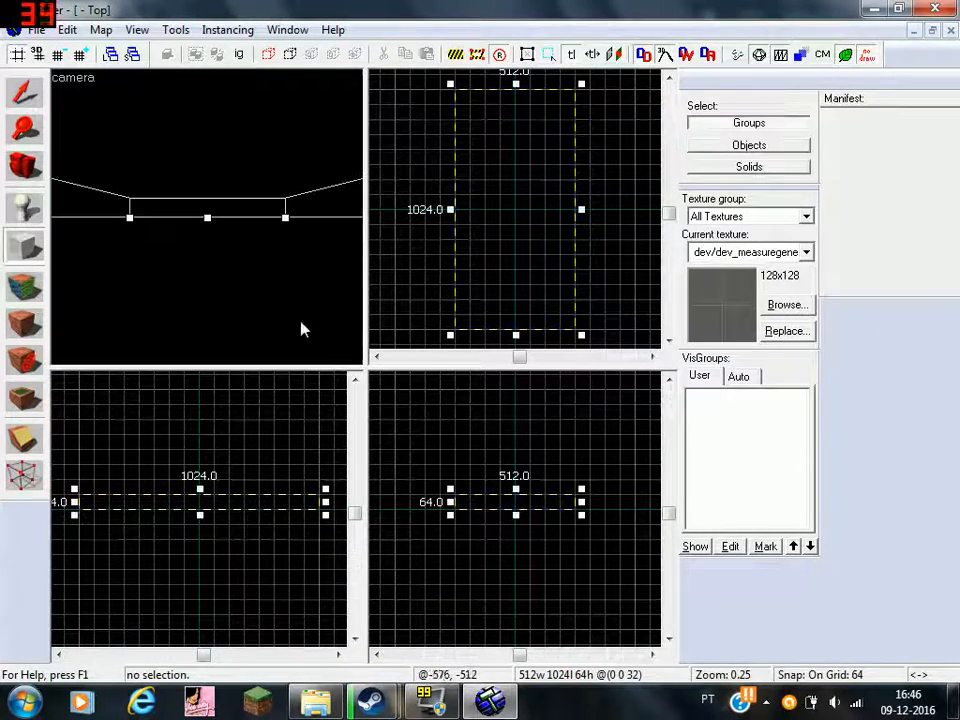
scroll(531, 506, up, 5)
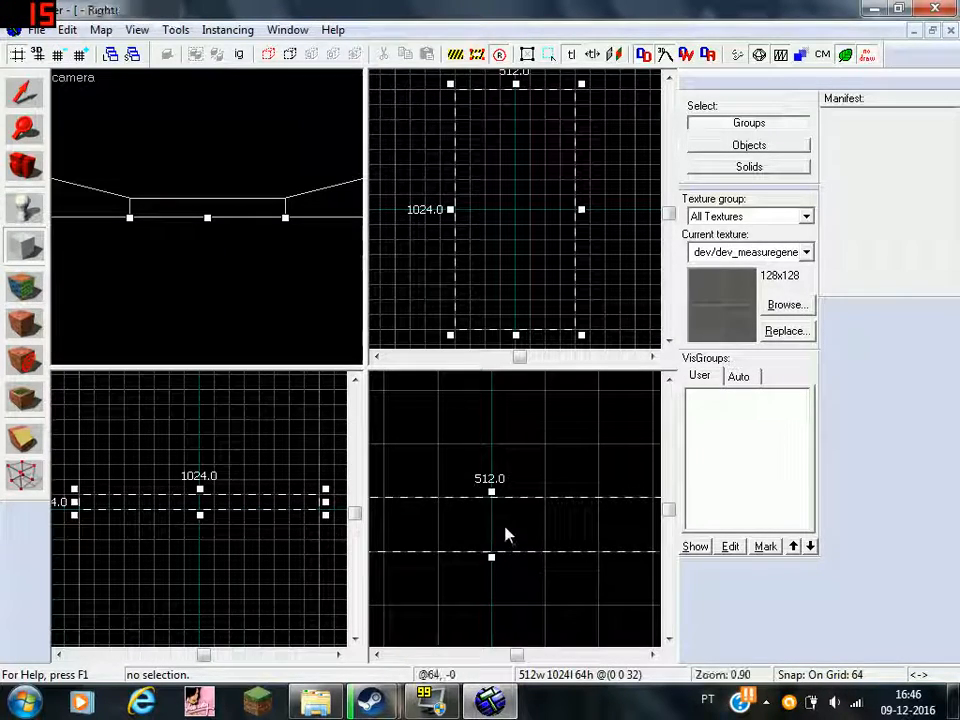
drag(504, 521, 498, 585)
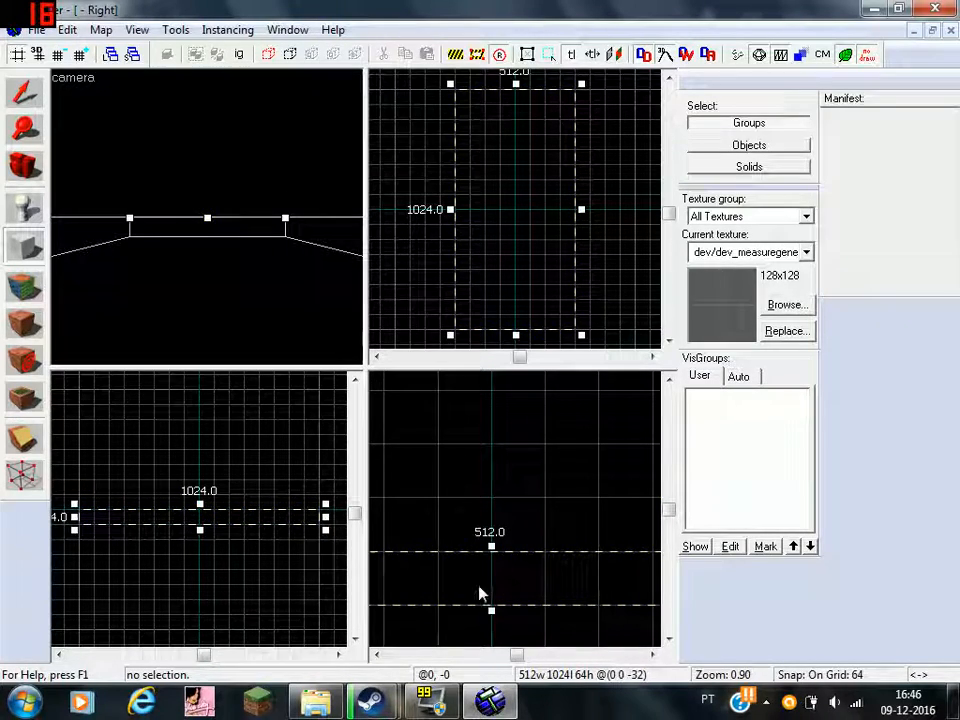
key(z)
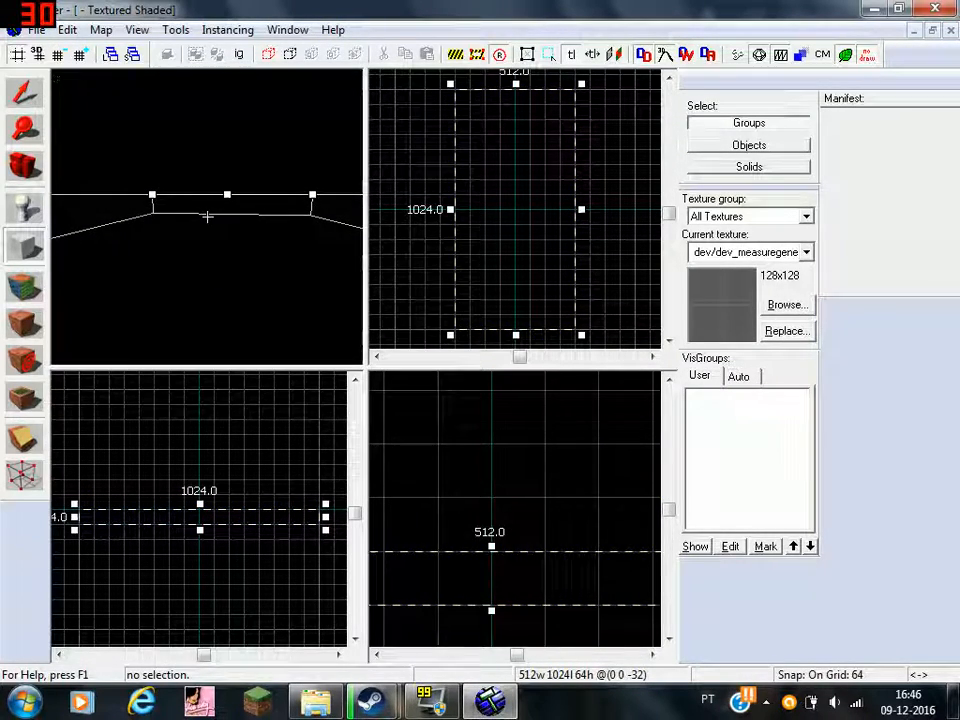
key(z)
click(428, 702)
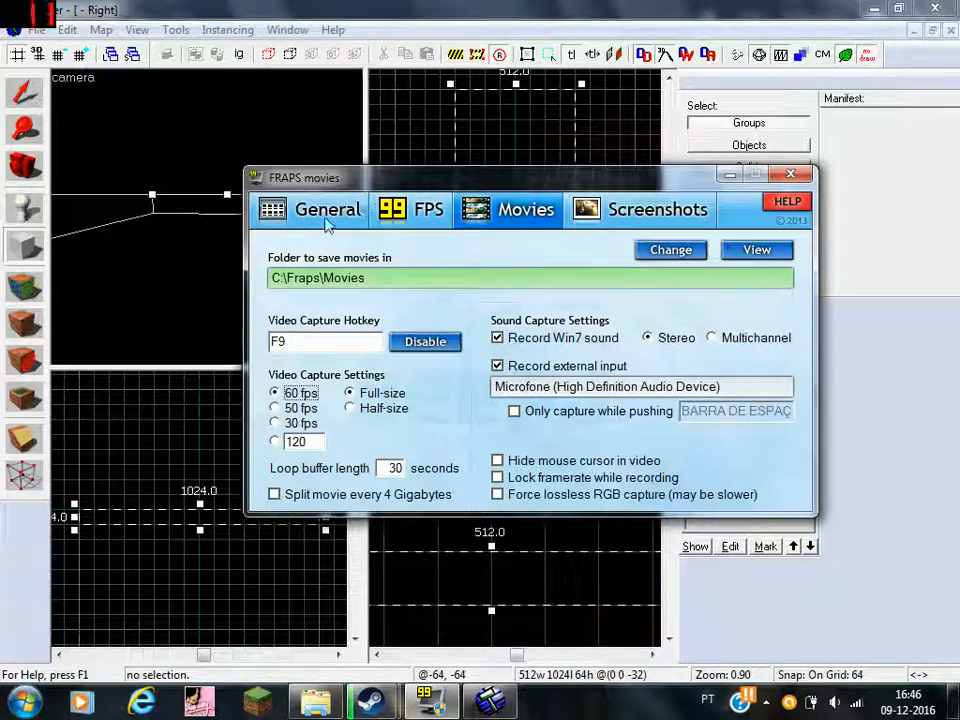
click(851, 437)
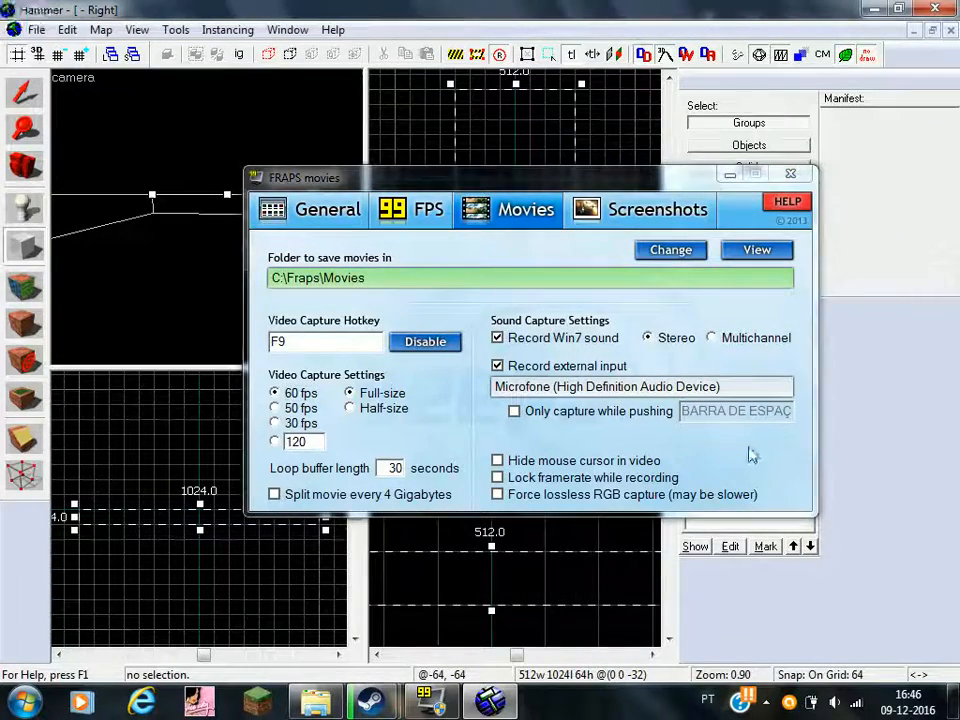
click(731, 176)
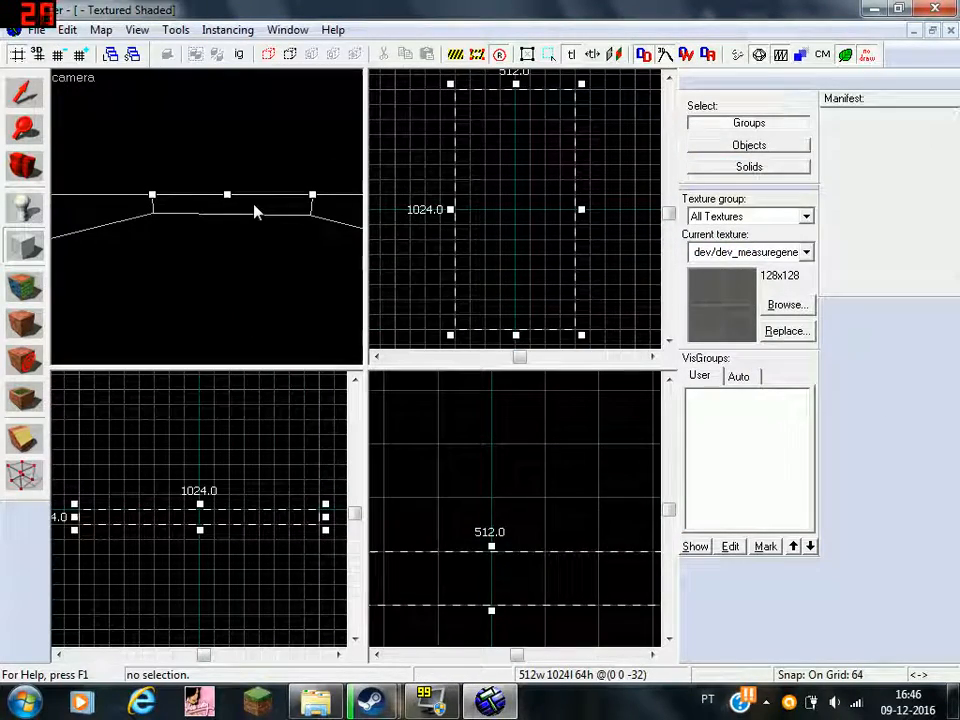
Step: Create the solid floor block from the 512 by 1024 by 64 outline and check it in the camera view
key(z)
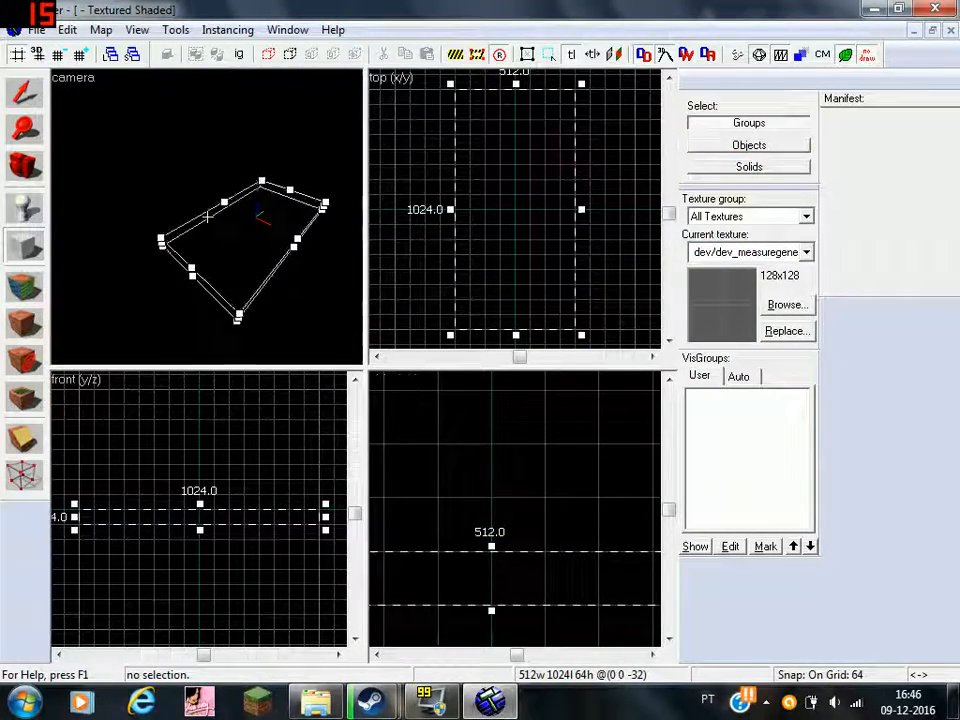
key(Return)
key(w)
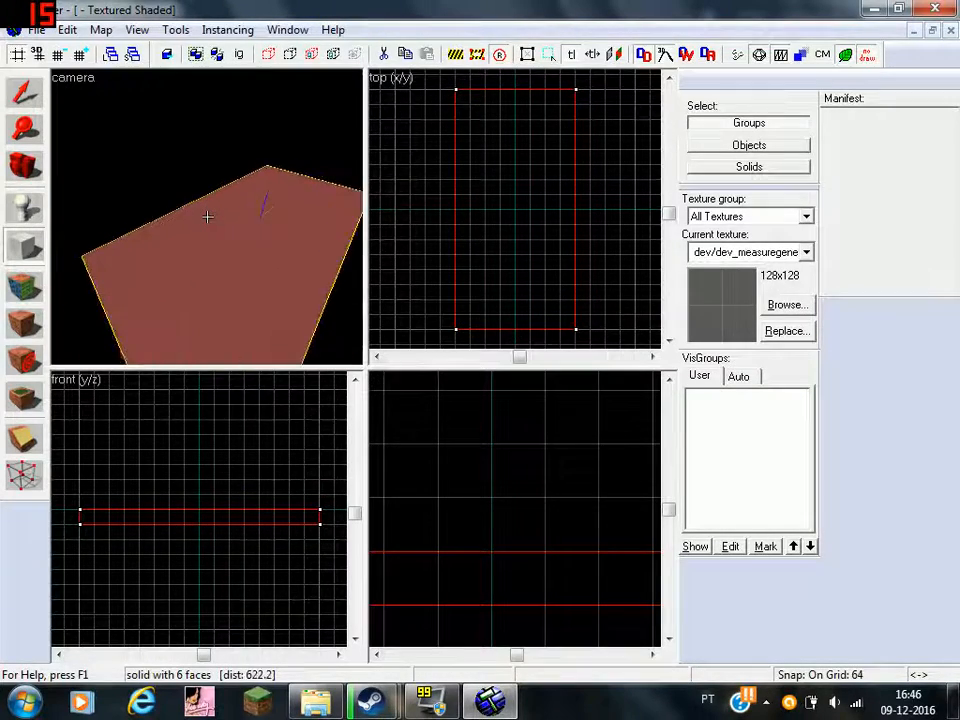
key(s)
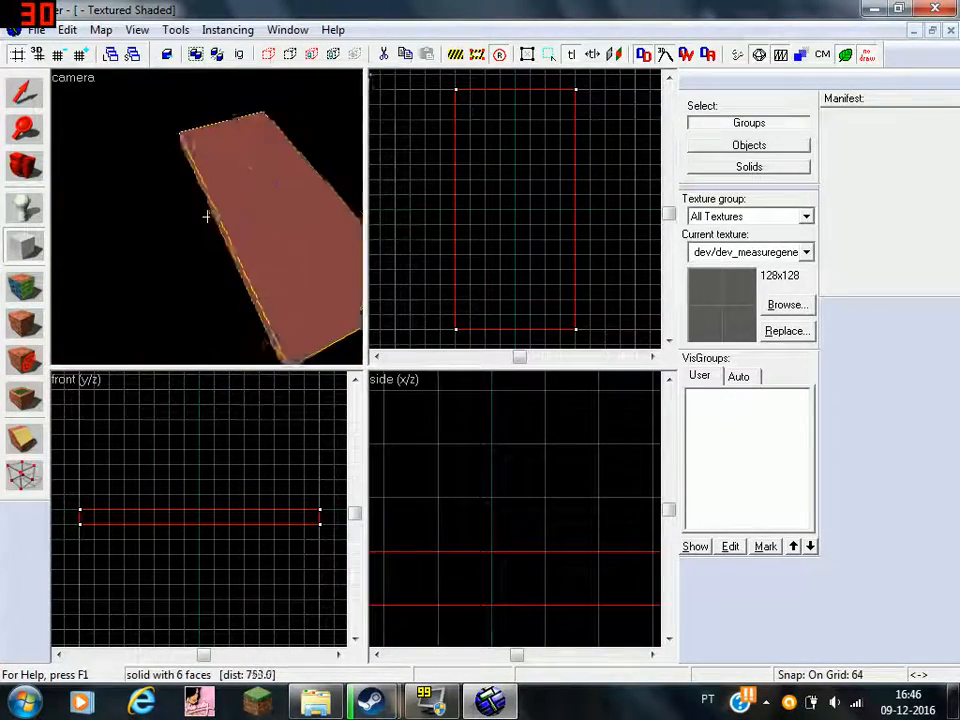
key(z)
Step: Activate the Selection tool and select the new floor block in the camera view
click(22, 93)
click(249, 210)
key(z)
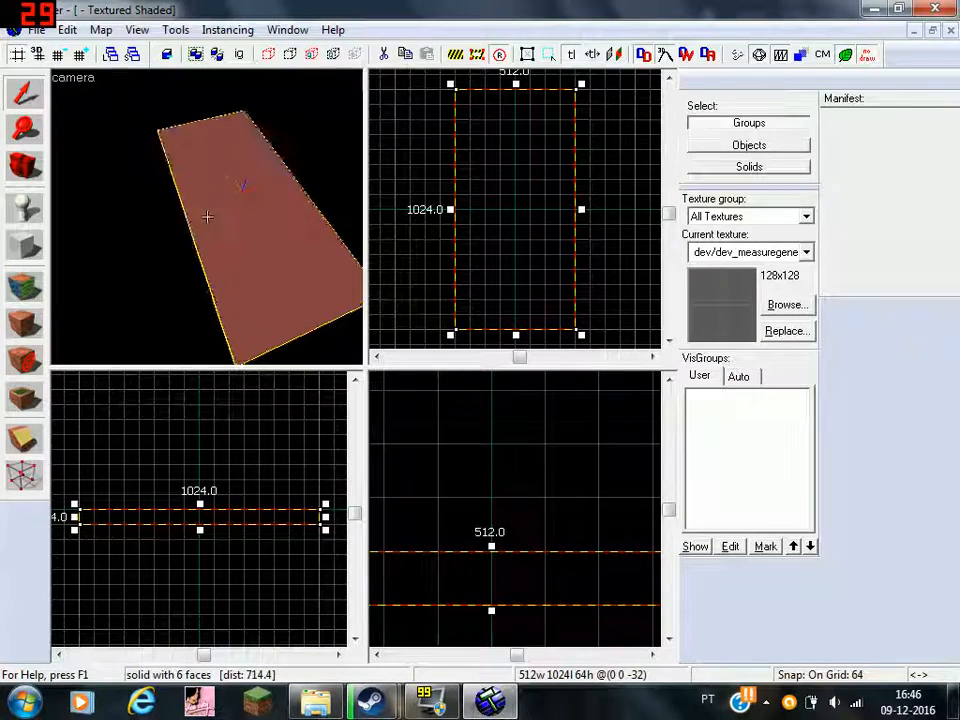
key(w)
key(w)
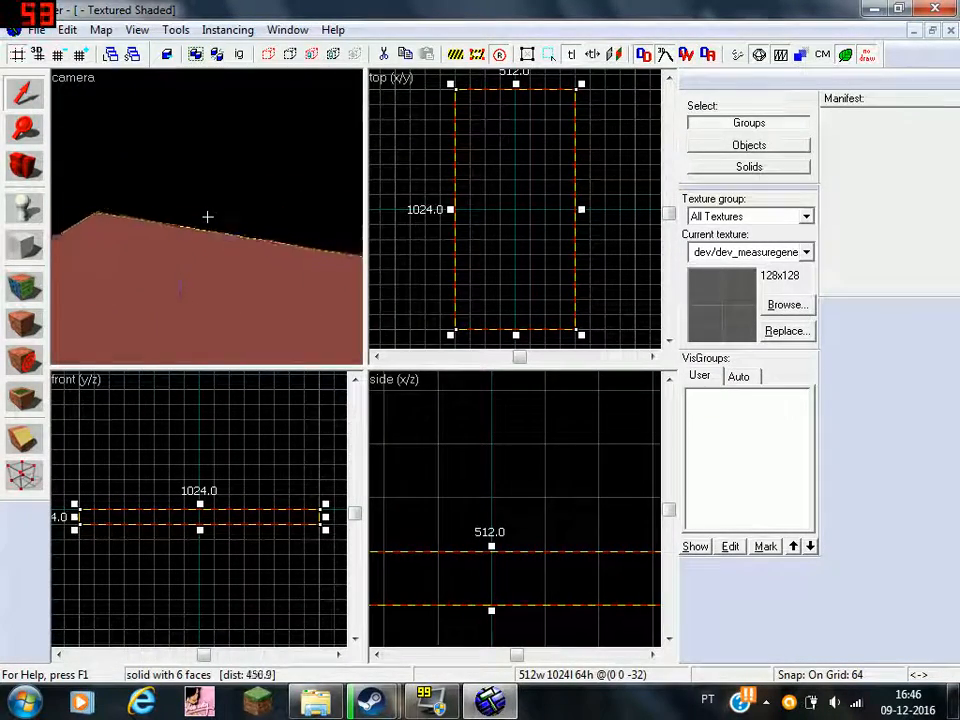
Step: Set the snap grid to 32 and thin the floor block to 32 units high by raising its underside
key(z)
click(59, 55)
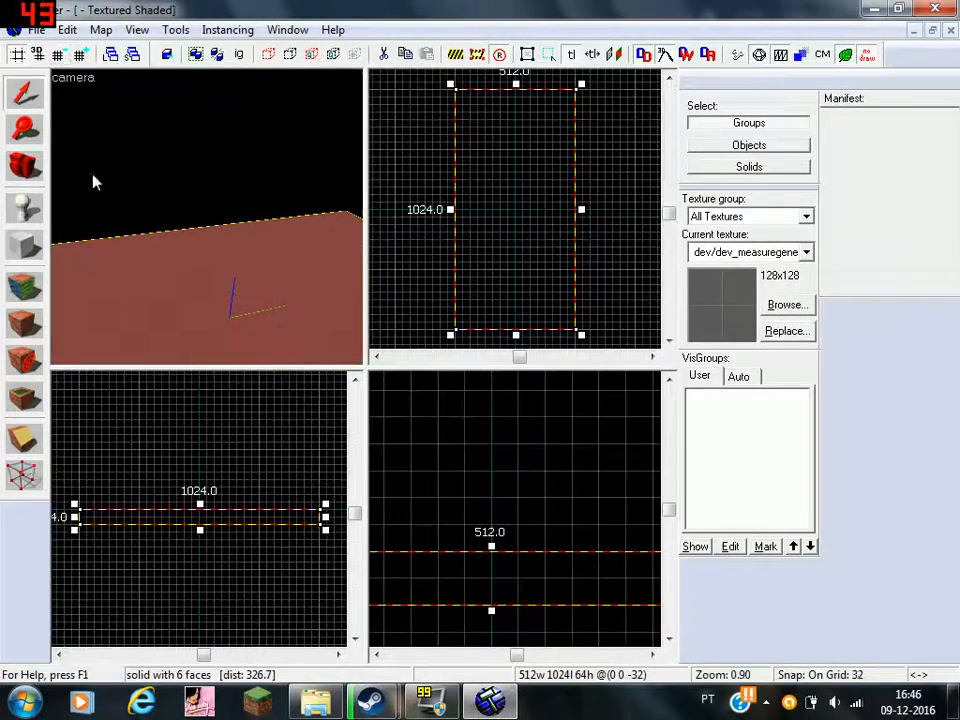
scroll(193, 526, up, 7)
scroll(205, 572, up, 3)
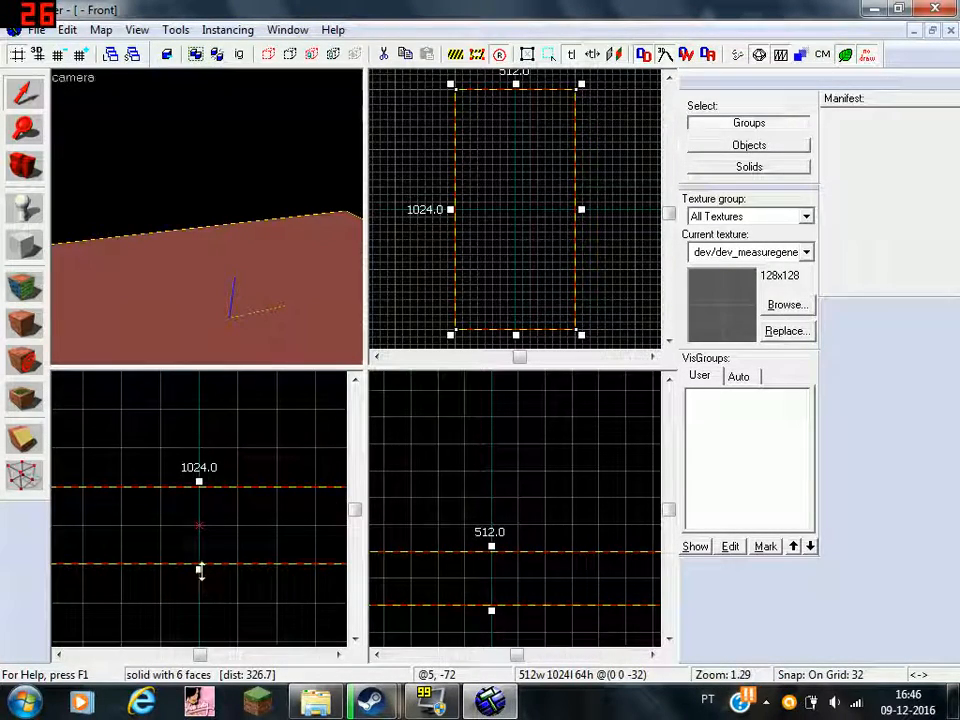
mouse_move(199, 565)
mouse_down()
mouse_move(214, 508)
mouse_move(204, 521)
mouse_up()
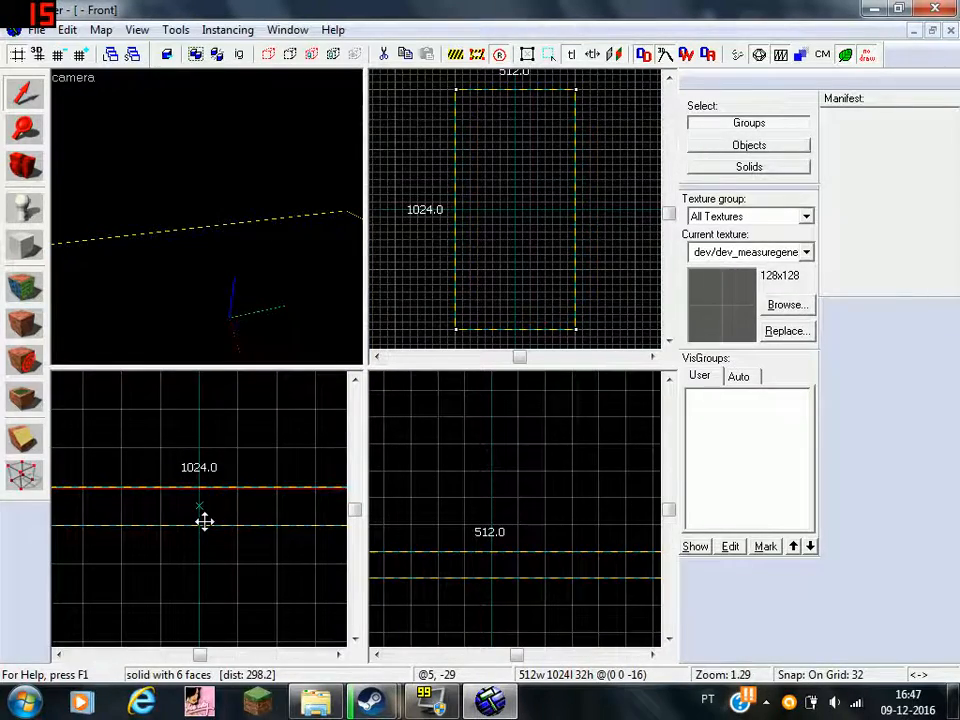
Step: Shorten the floor block to 512 units long by pulling both its north and south edges inward, keeping it centred on the origin
key(w)
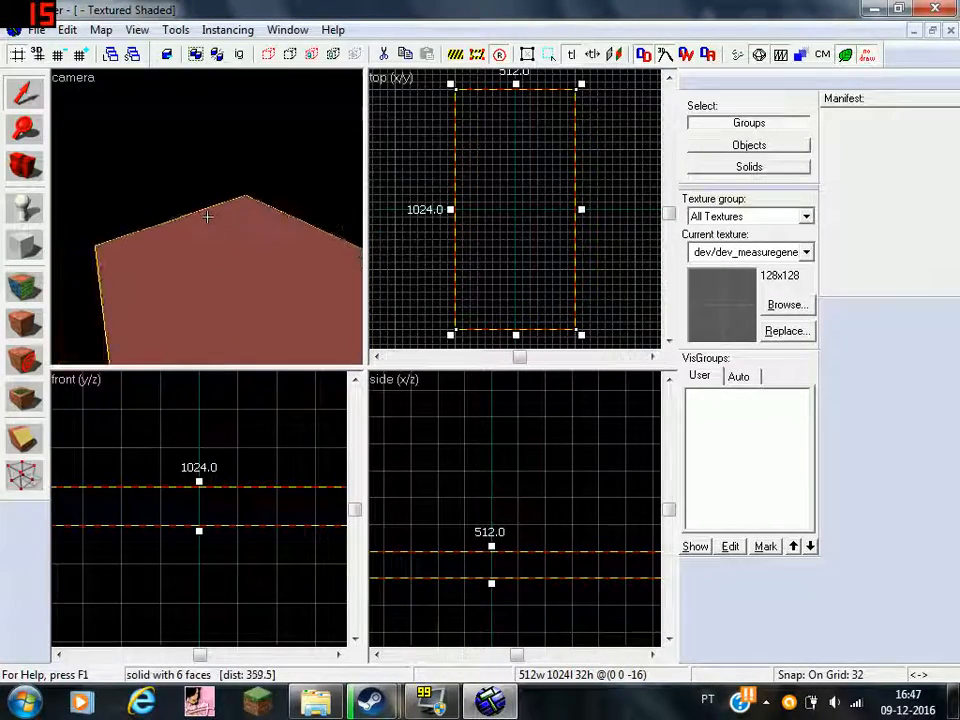
key(s)
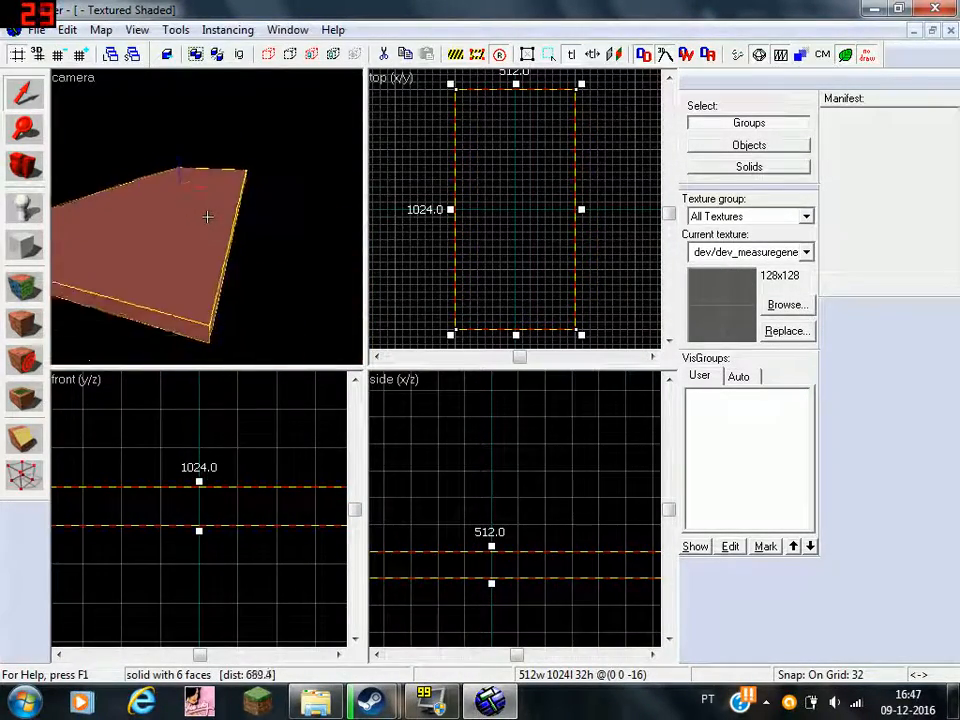
key(w)
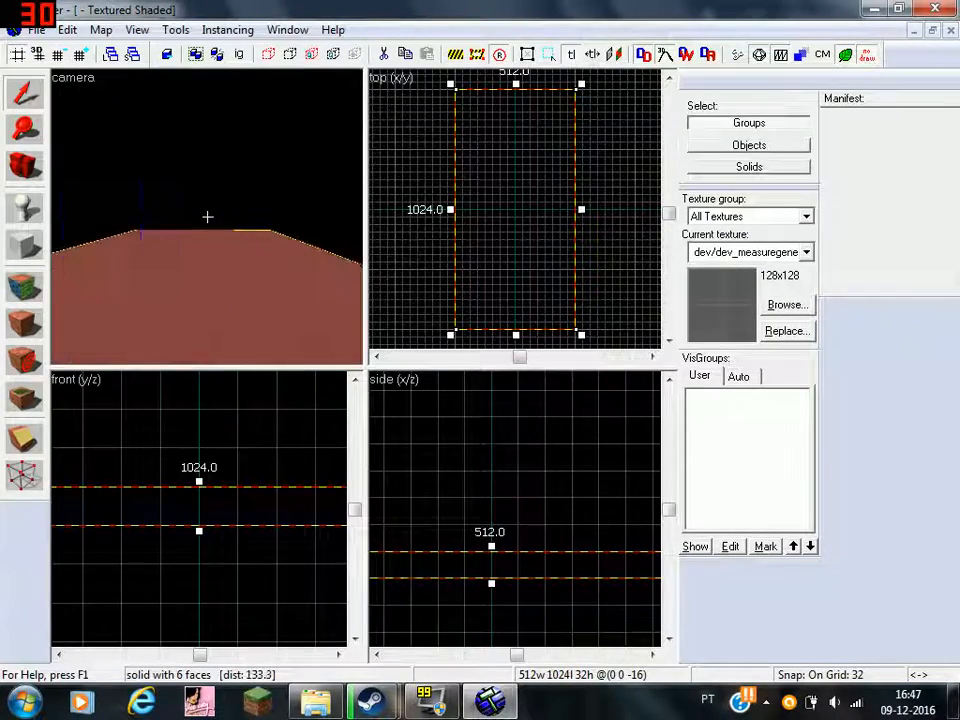
key(s)
key(z)
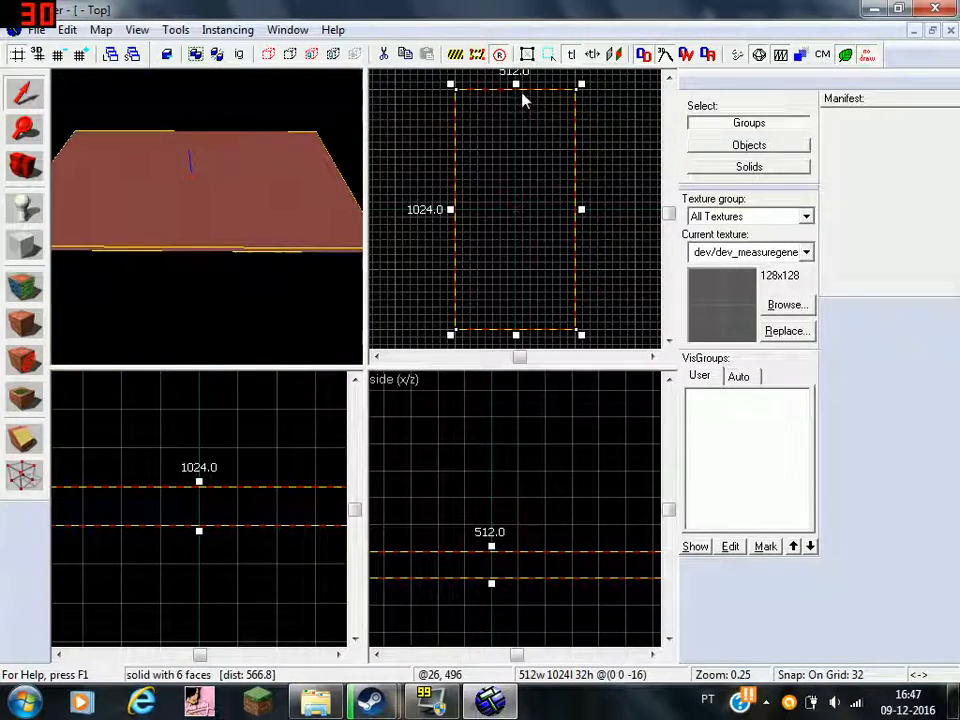
drag(516, 86, 521, 152)
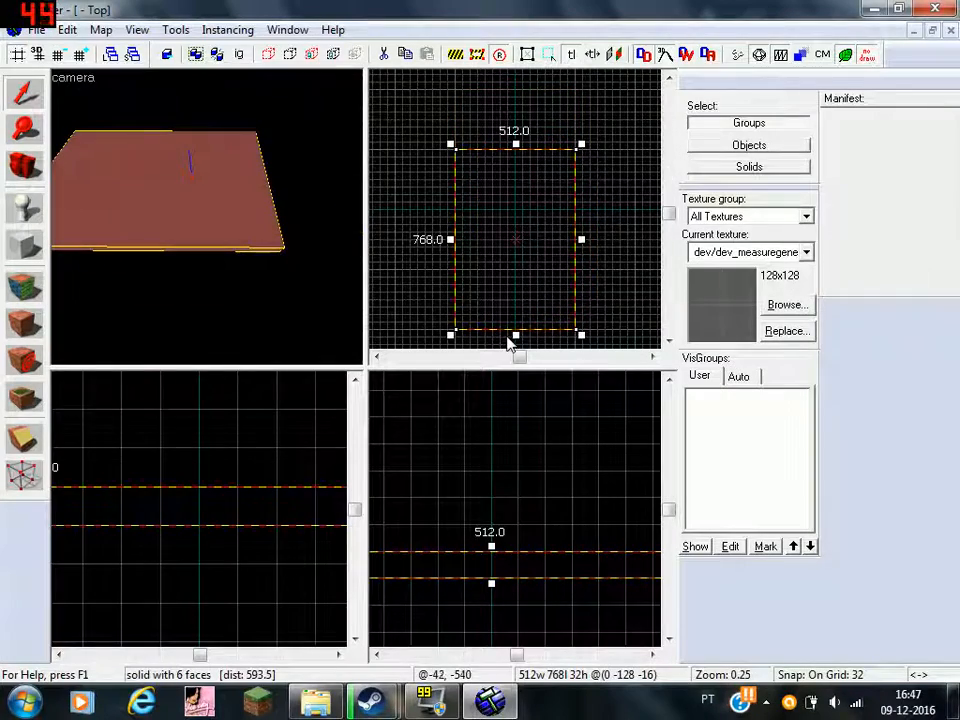
mouse_move(517, 337)
mouse_down()
mouse_move(533, 302)
mouse_move(576, 275)
mouse_up()
Step: Inspect the resized square floor block in the camera view, reselecting it there
click(220, 331)
key(z)
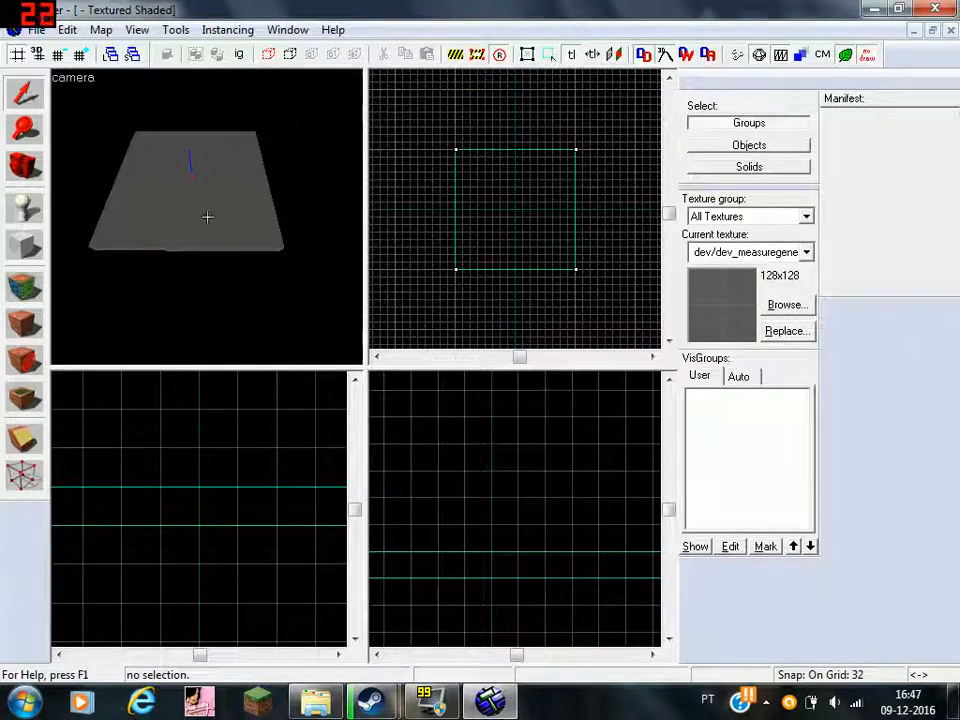
key(w)
key(d)
click(206, 216)
key(z)
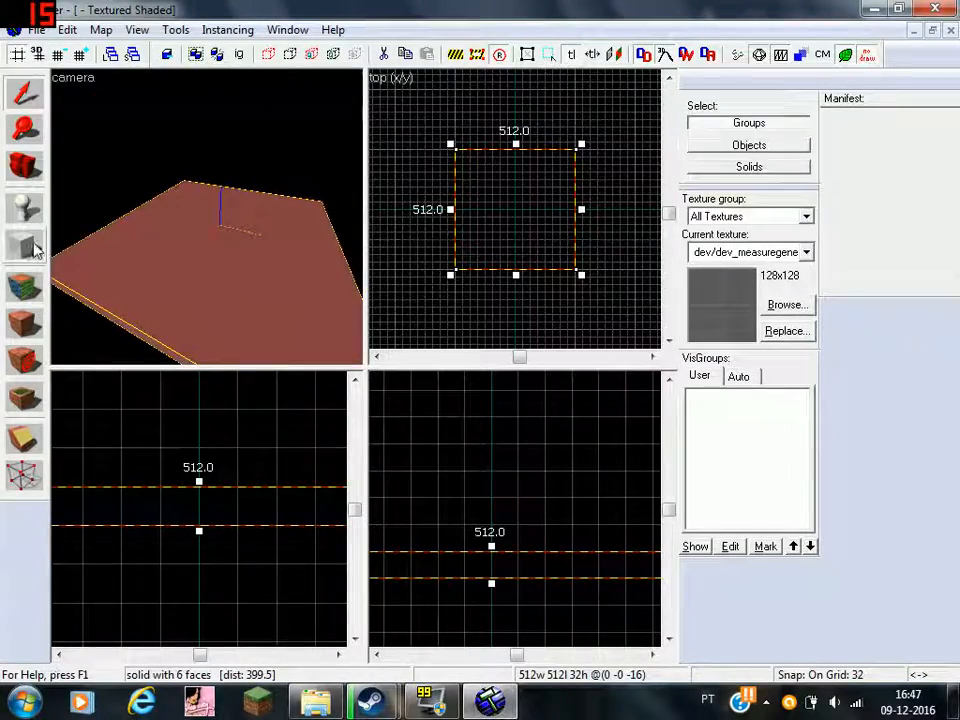
Step: Browse the textures filtered by dev and make dev/dev_measurewall01a the current texture
click(785, 304)
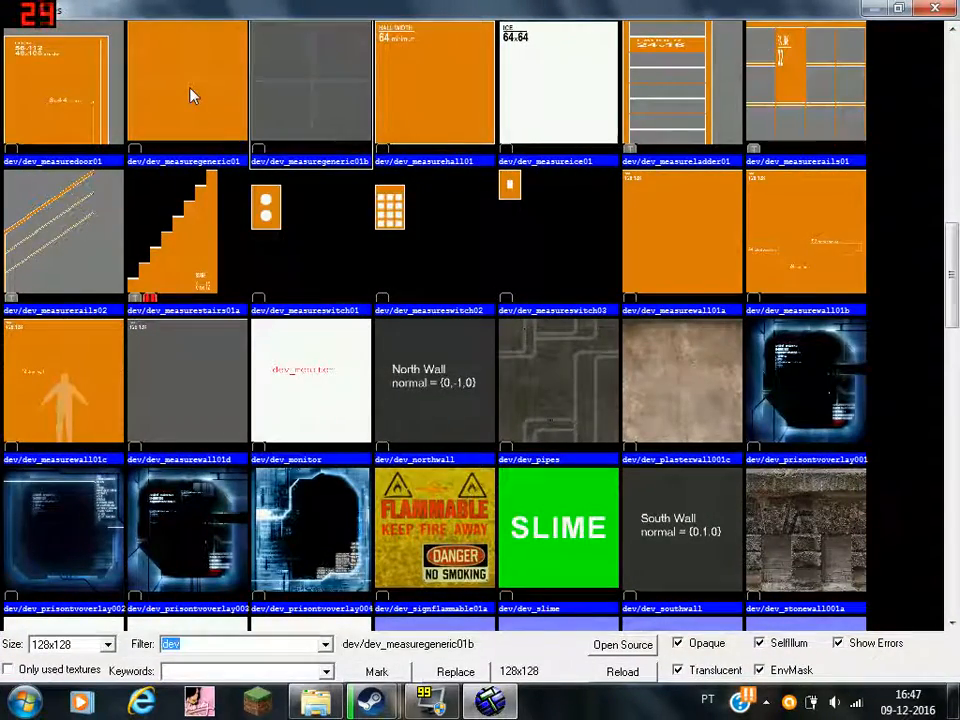
click(193, 96)
click(648, 252)
click(161, 69)
click(669, 229)
click(474, 165)
click(213, 100)
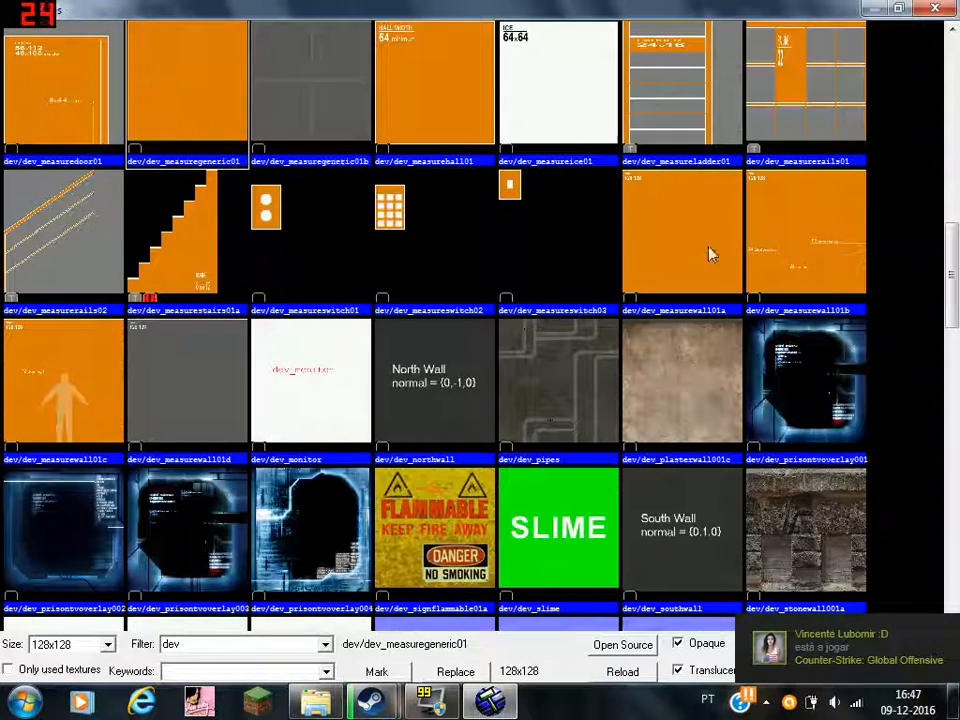
click(715, 272)
click(797, 260)
drag(952, 272, 930, 266)
drag(715, 374, 930, 258)
click(692, 300)
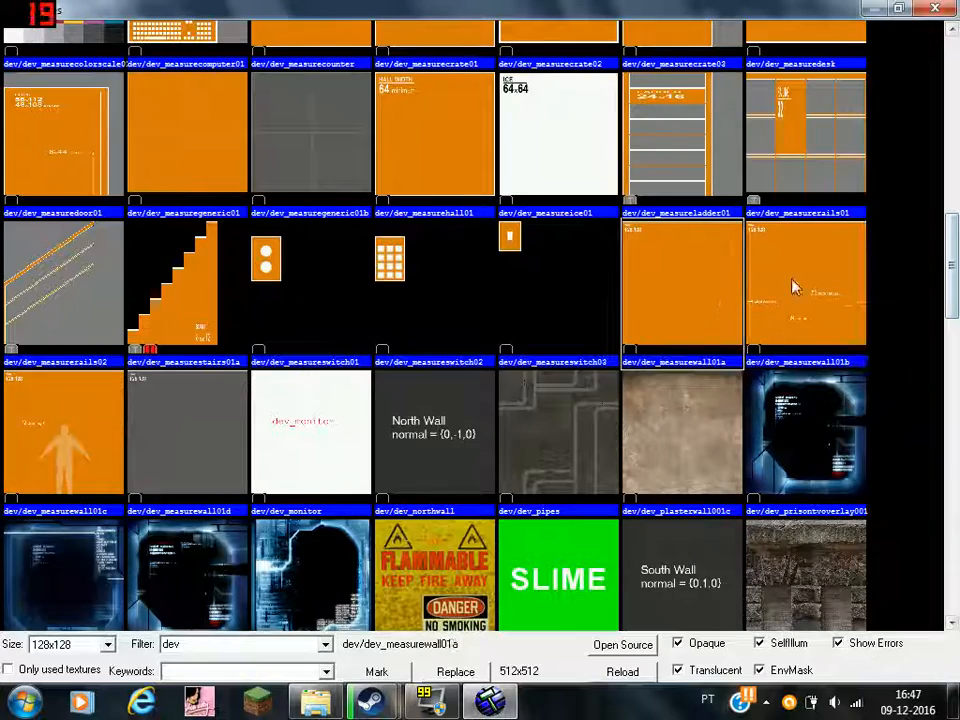
double_click(681, 281)
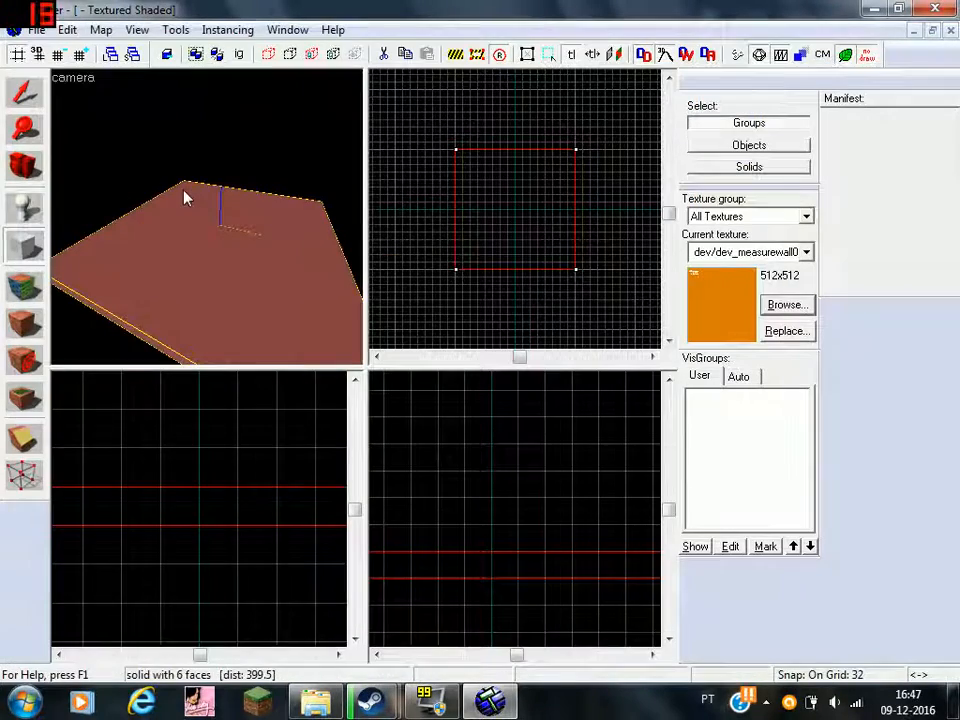
Step: Outline a block 512 wide, 32 long and 32 high along the floor's north edge, and raise it to stand at floor level
scroll(440, 150, up, 4)
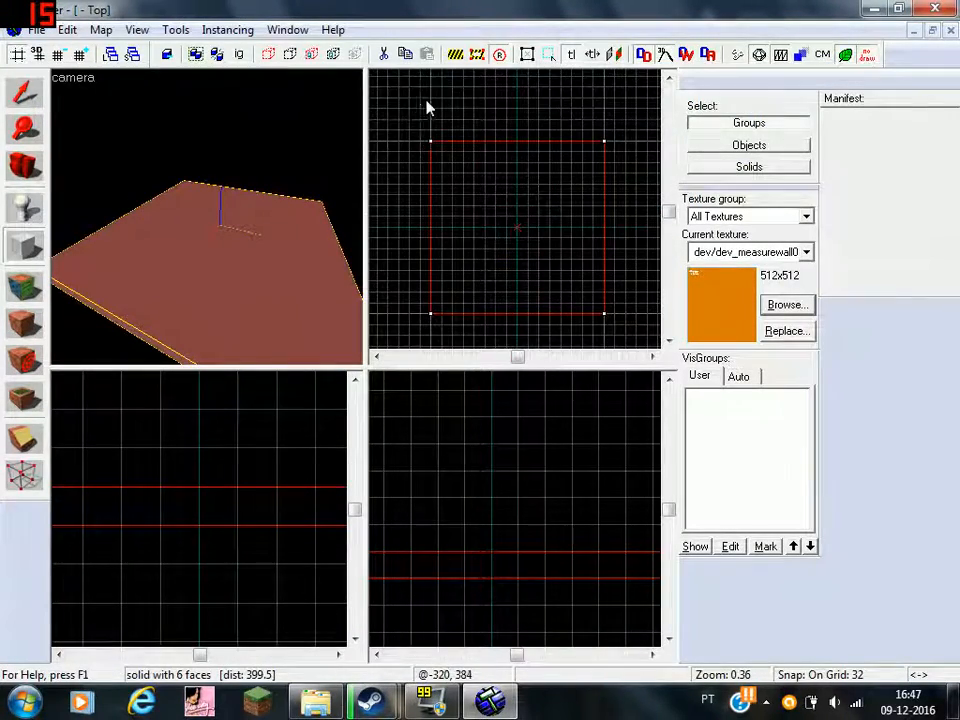
mouse_move(445, 162)
mouse_down()
mouse_move(552, 180)
mouse_move(902, 176)
mouse_move(489, 163)
mouse_move(437, 177)
mouse_up()
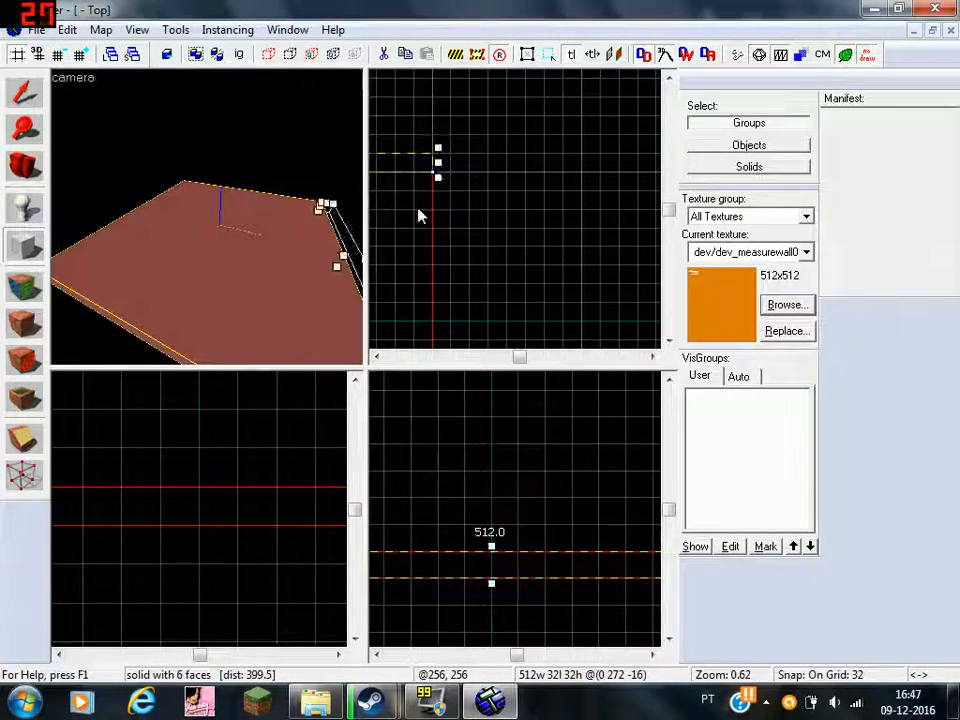
scroll(488, 517, up, 2)
drag(484, 519, 479, 480)
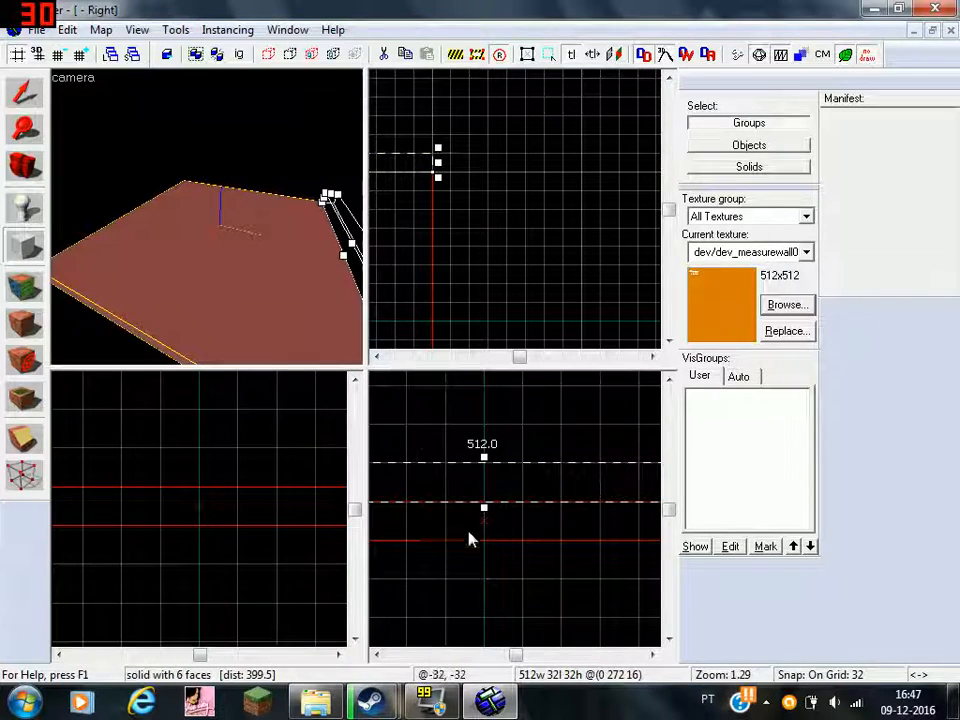
scroll(472, 541, down, 3)
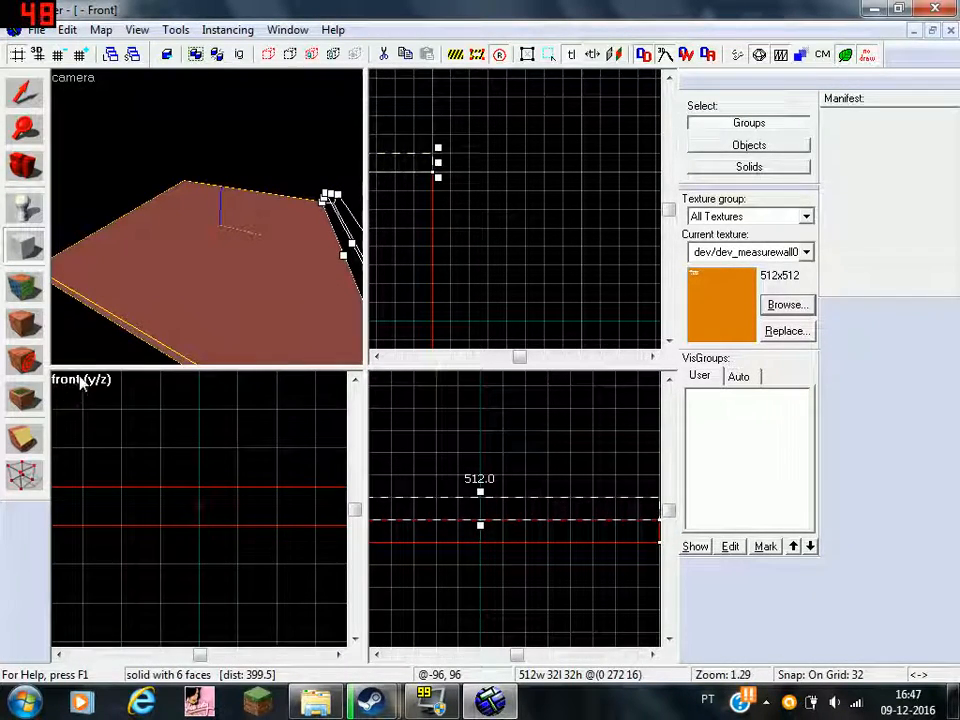
scroll(489, 546, down, 3)
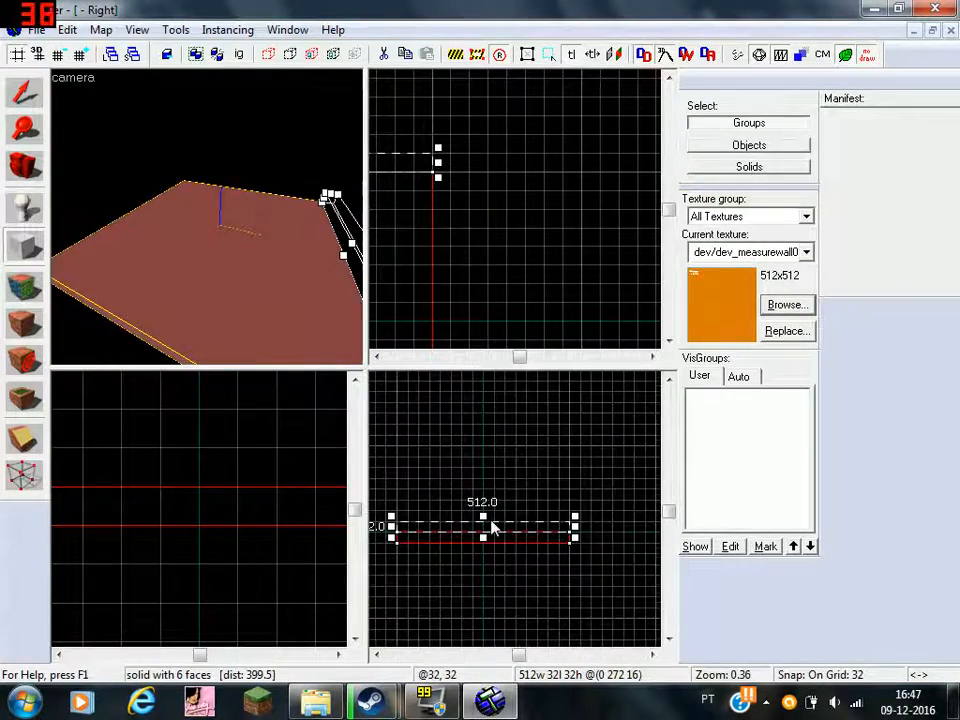
Step: Set the north wall outline's height to 128 units, create the solid wall and check it in the camera view
drag(495, 505, 585, 505)
scroll(585, 505, down, 2)
scroll(520, 460, up, 1)
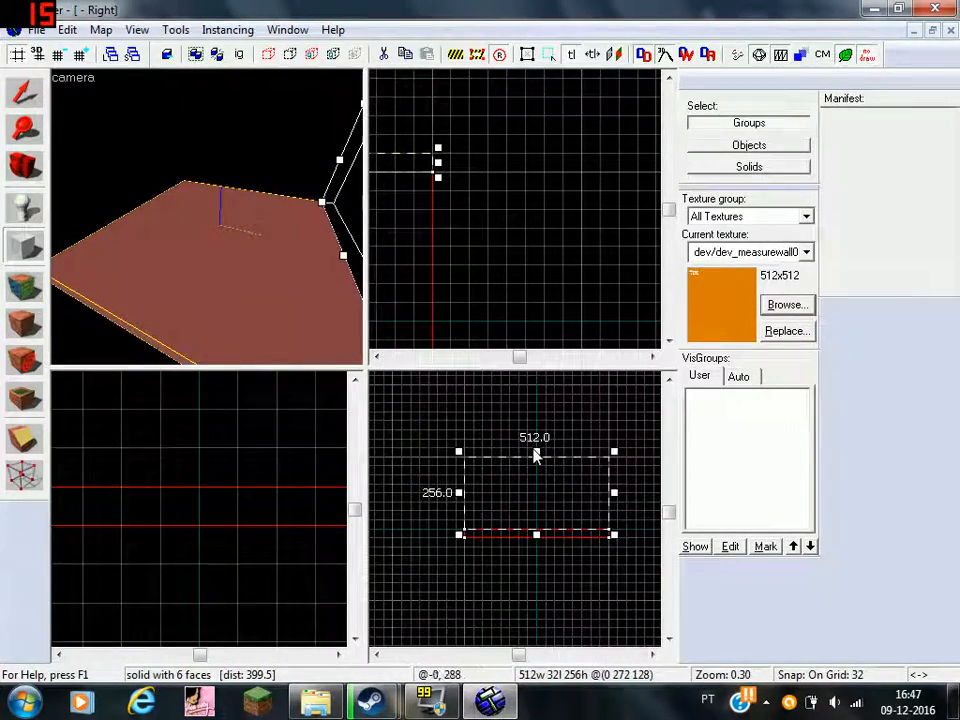
drag(537, 456, 530, 494)
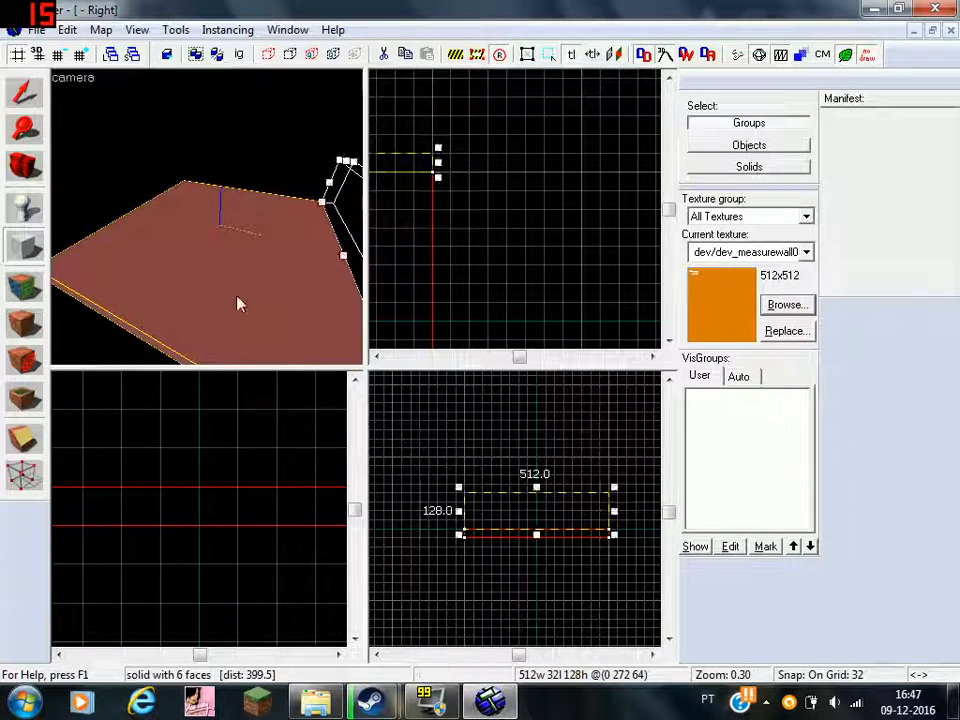
key(z)
key(Return)
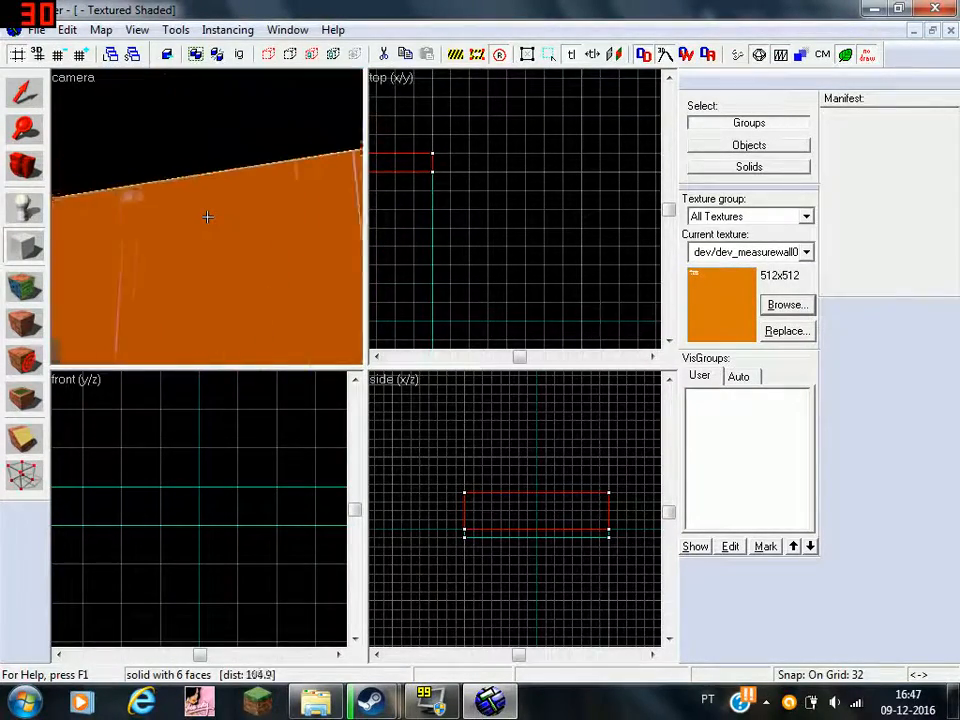
key(s)
key(z)
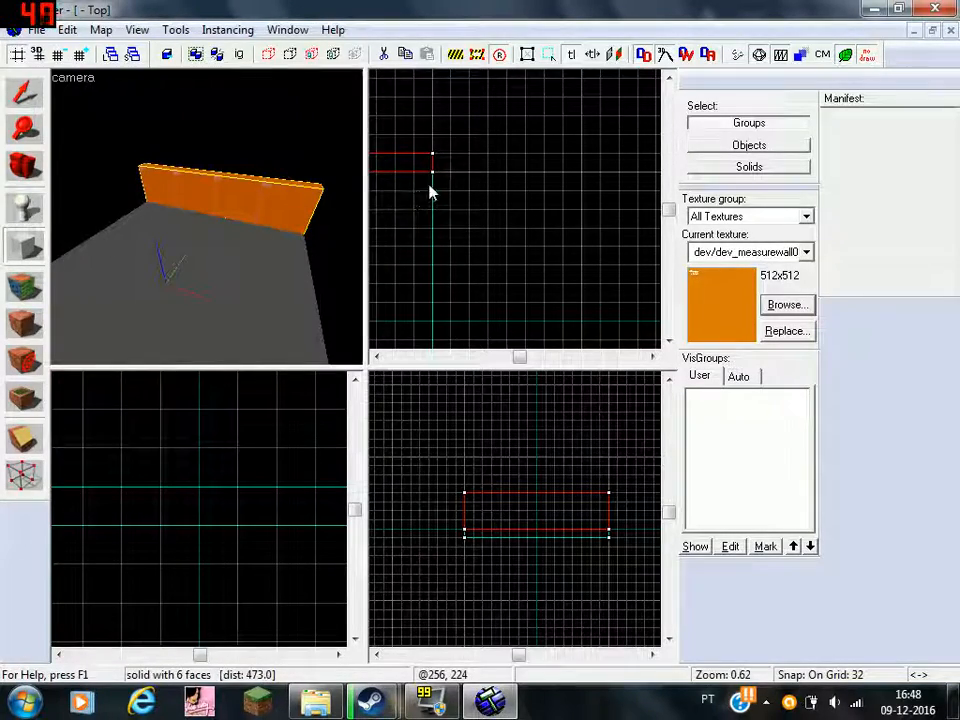
Step: Create a second wall 32 wide, 512 long and 128 high along the floor's east edge, with its base at floor level
scroll(531, 88, down, 8)
drag(433, 172, 491, 174)
scroll(531, 178, up, 4)
scroll(491, 180, up, 4)
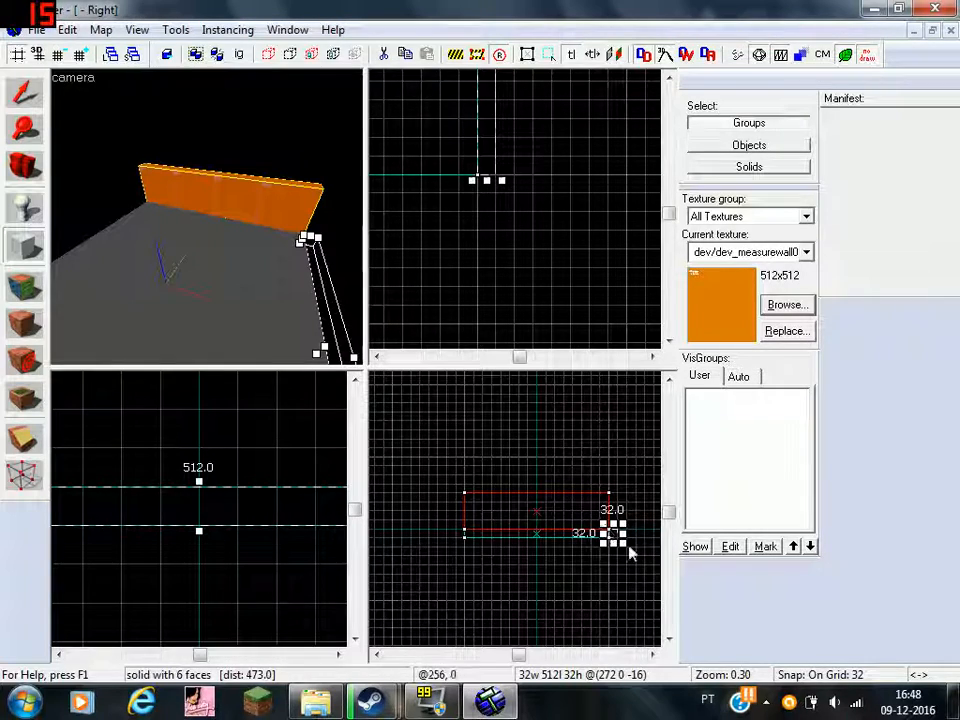
scroll(615, 536, up, 9)
drag(606, 534, 594, 612)
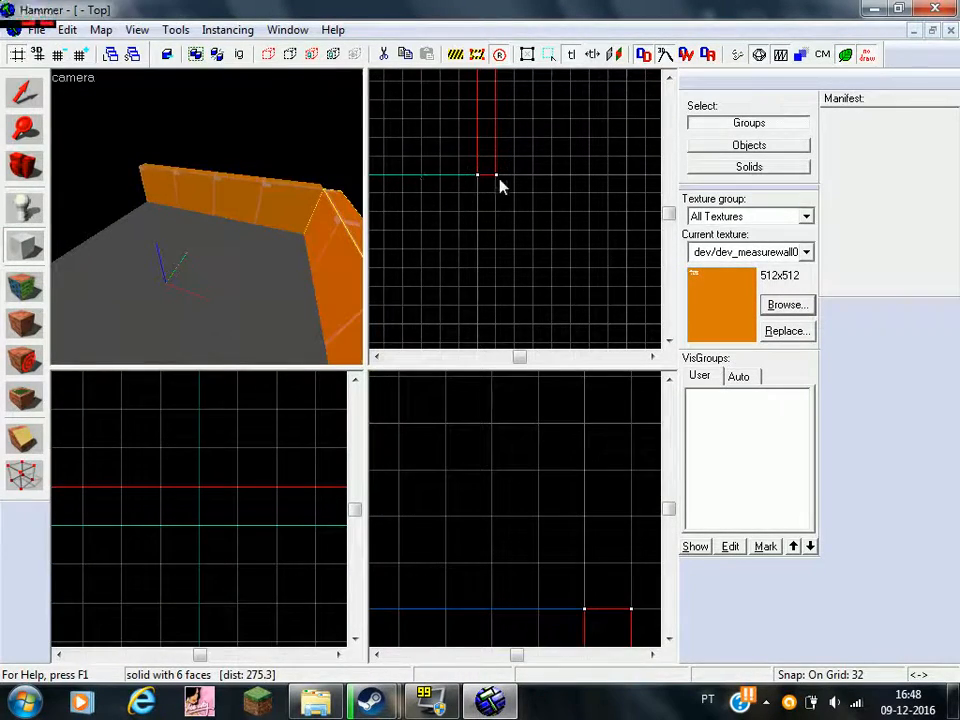
Step: Create a block 512 wide, 32 long and 32 high along the floor's south edge
scroll(499, 187, down, 4)
scroll(446, 182, up, 5)
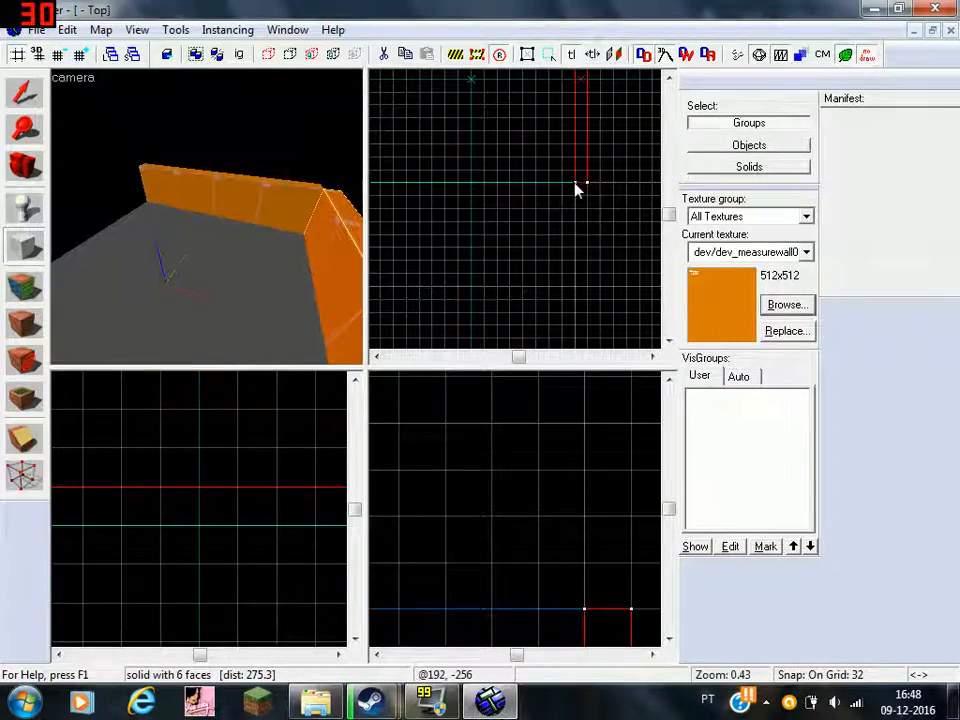
scroll(563, 192, up, 2)
drag(560, 187, 487, 198)
scroll(644, 191, down, 5)
scroll(482, 206, up, 2)
scroll(491, 204, up, 2)
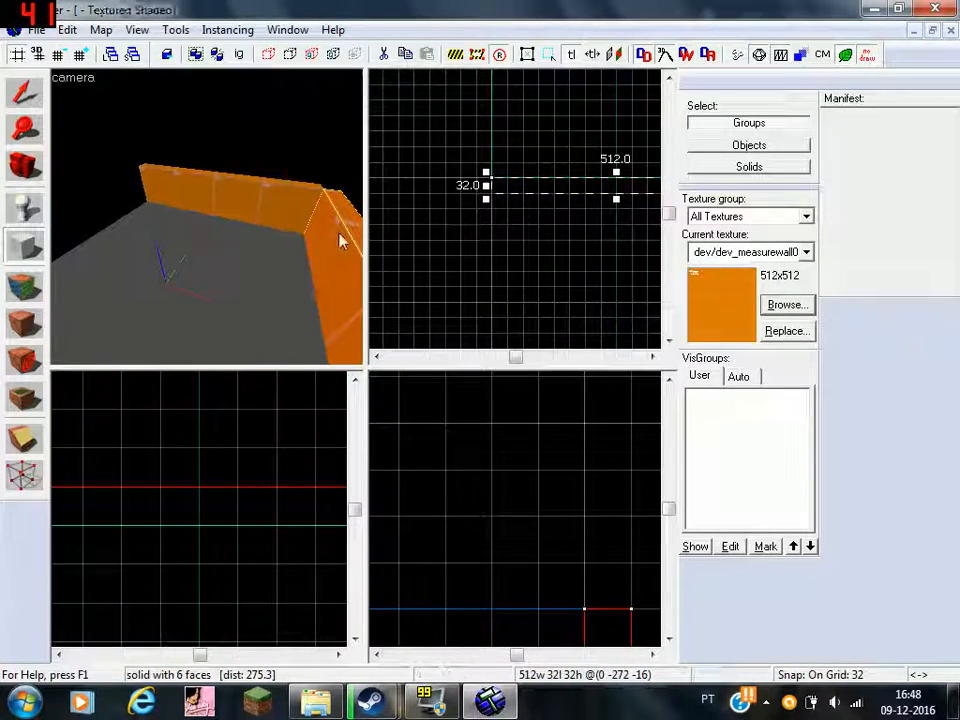
key(Return)
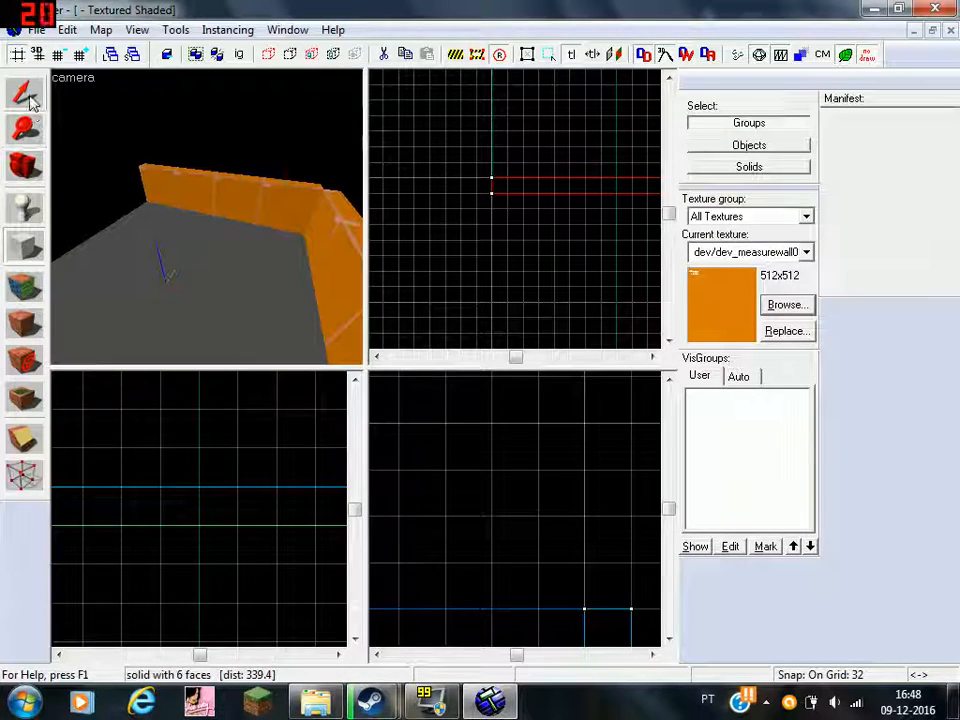
Step: Select the new south block with the Selection tool and raise it 32 units so its base sits at floor level
click(347, 268)
key(z)
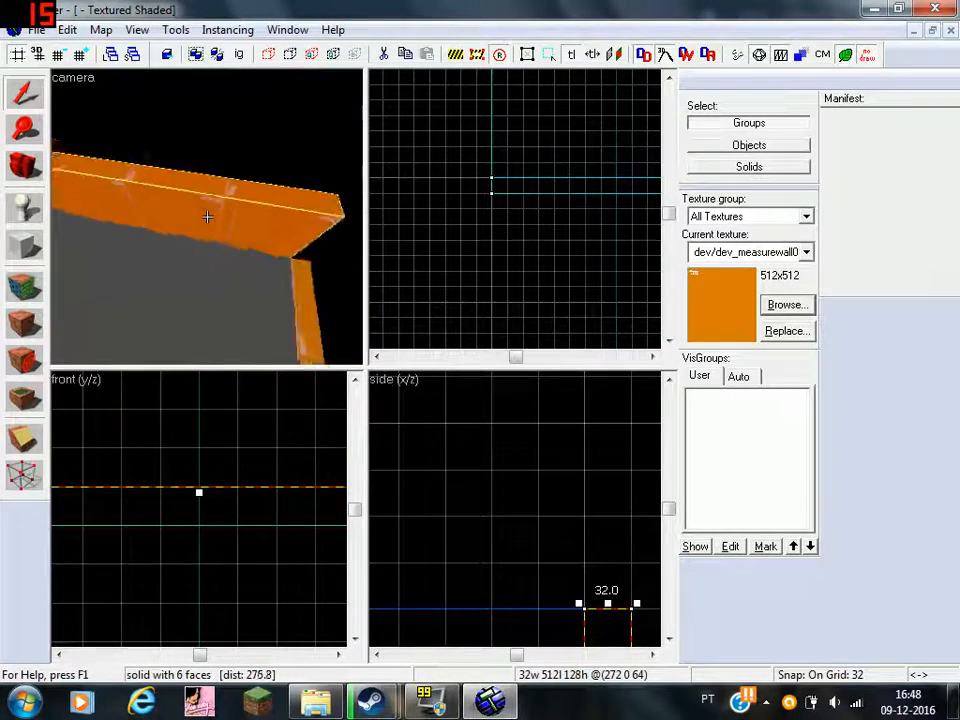
click(207, 216)
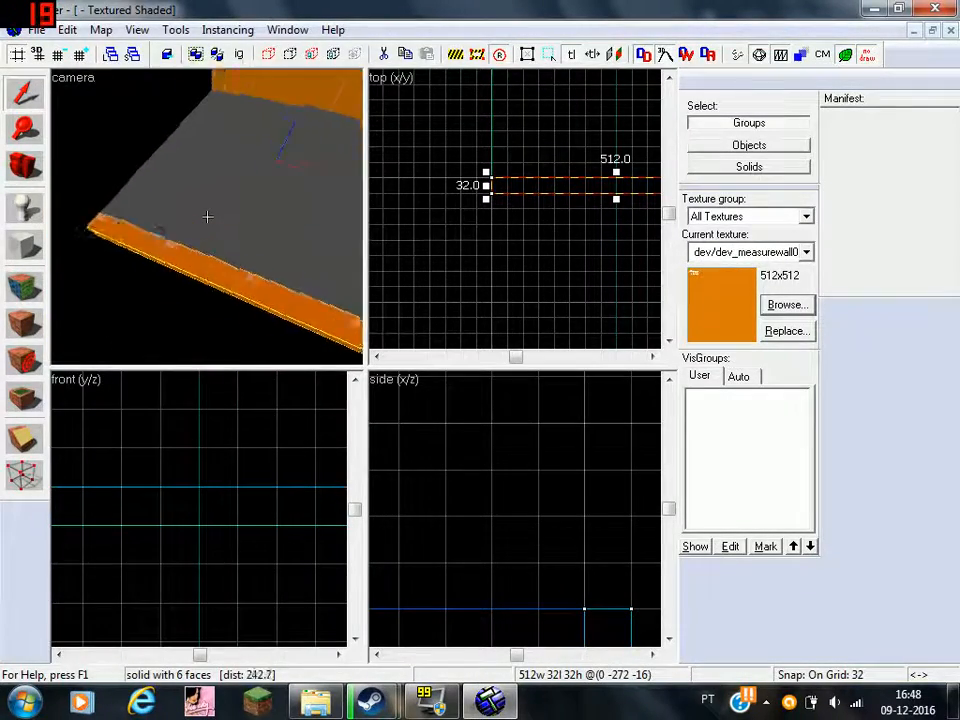
key(z)
scroll(544, 521, down, 6)
scroll(530, 555, up, 10)
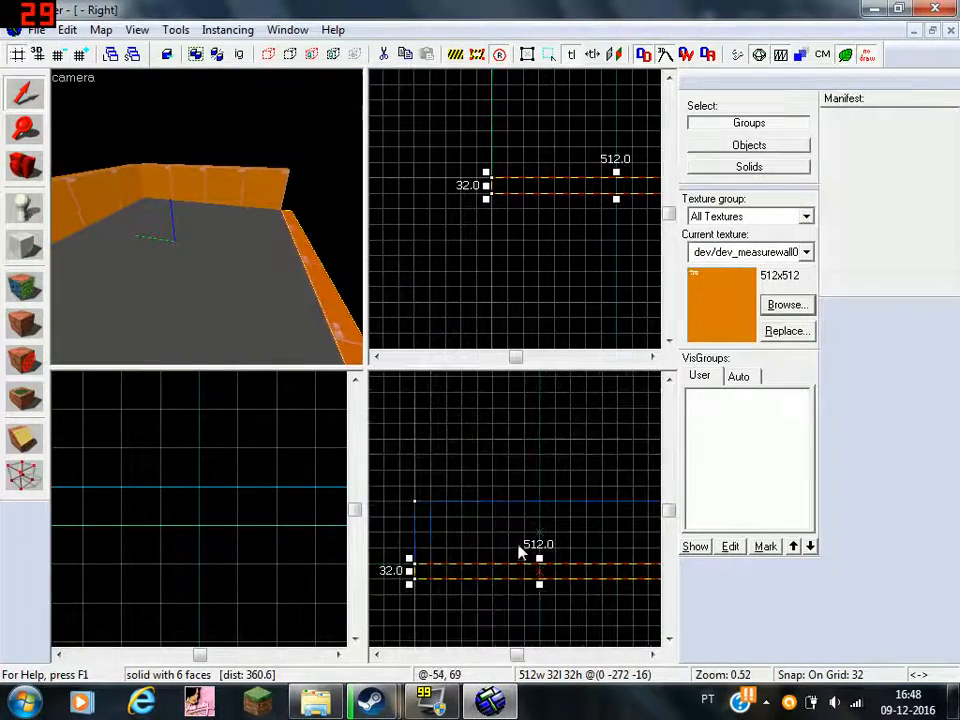
scroll(560, 592, up, 2)
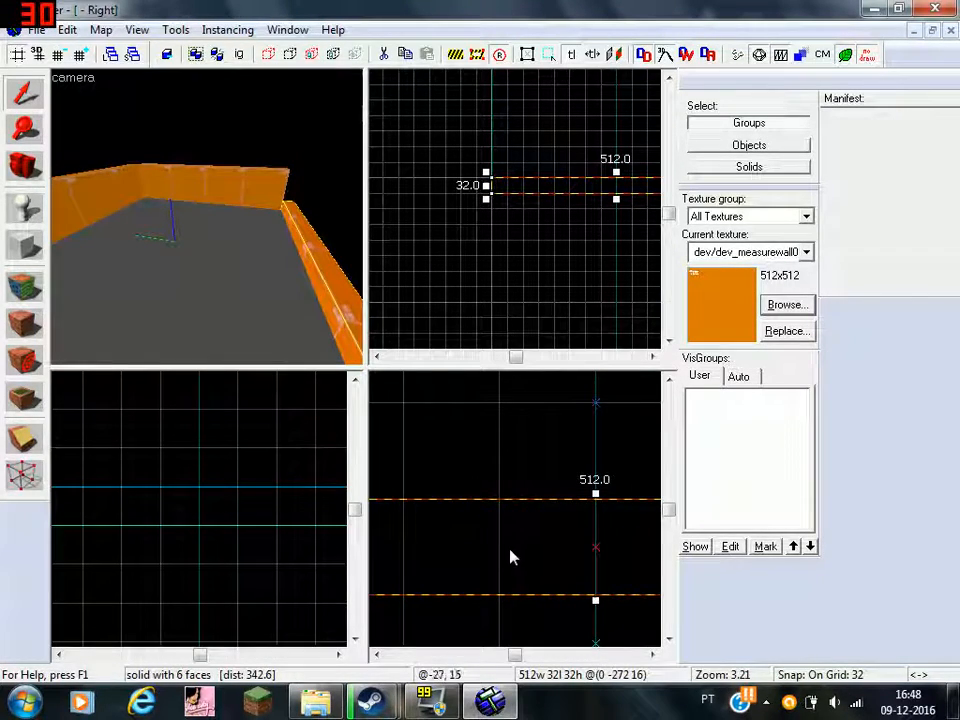
Step: Stretch the south block upward to 128 units high to match the other walls, and check it in the camera view
scroll(555, 574, down, 7)
scroll(557, 574, up, 2)
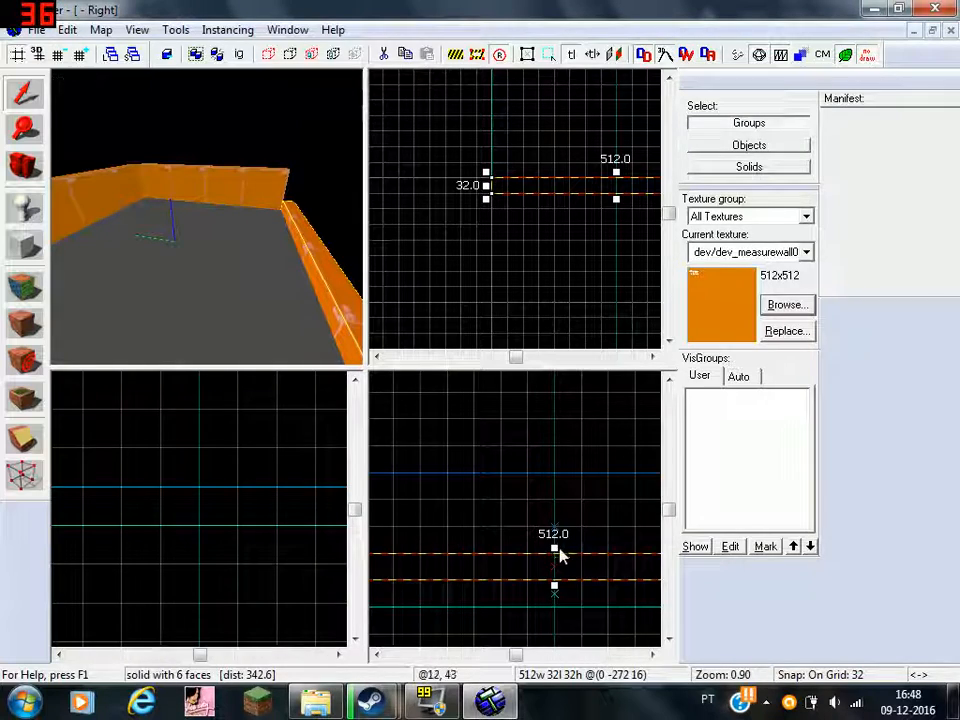
click(26, 90)
drag(555, 549, 576, 472)
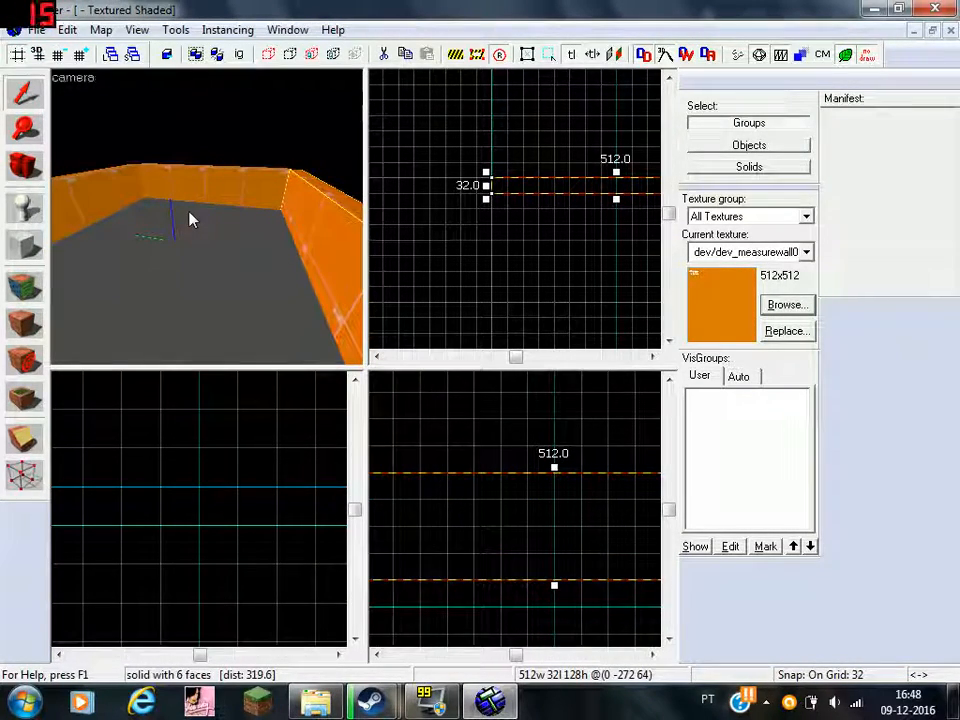
key(z)
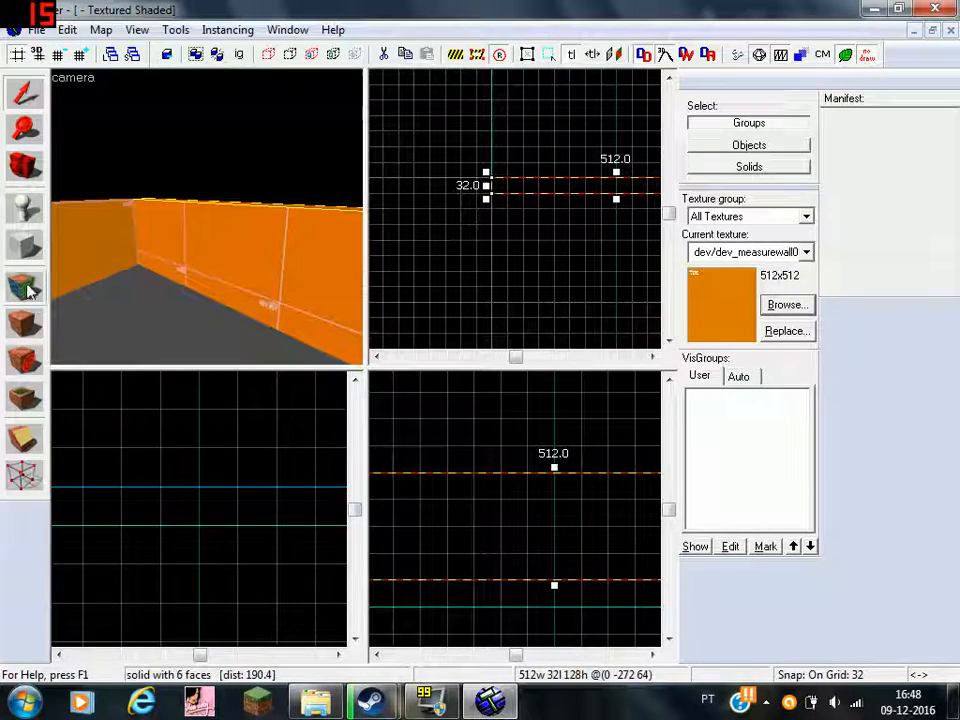
Step: Realign the measure-wall texture on the south wall's faces using the justify options of the Face Edit Sheet
key(shift+a)
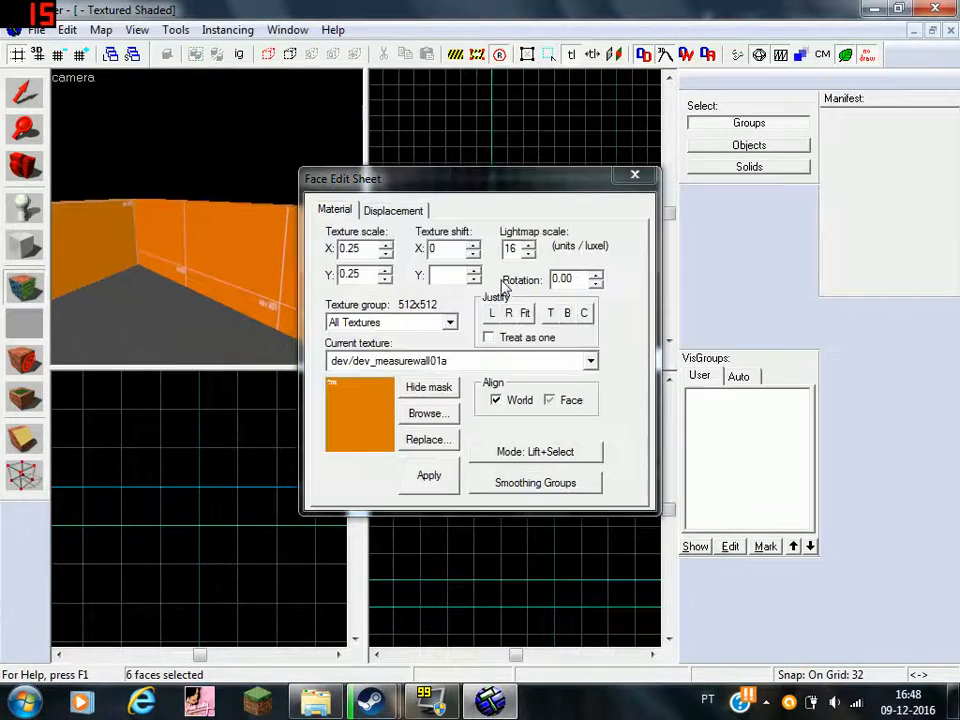
click(588, 318)
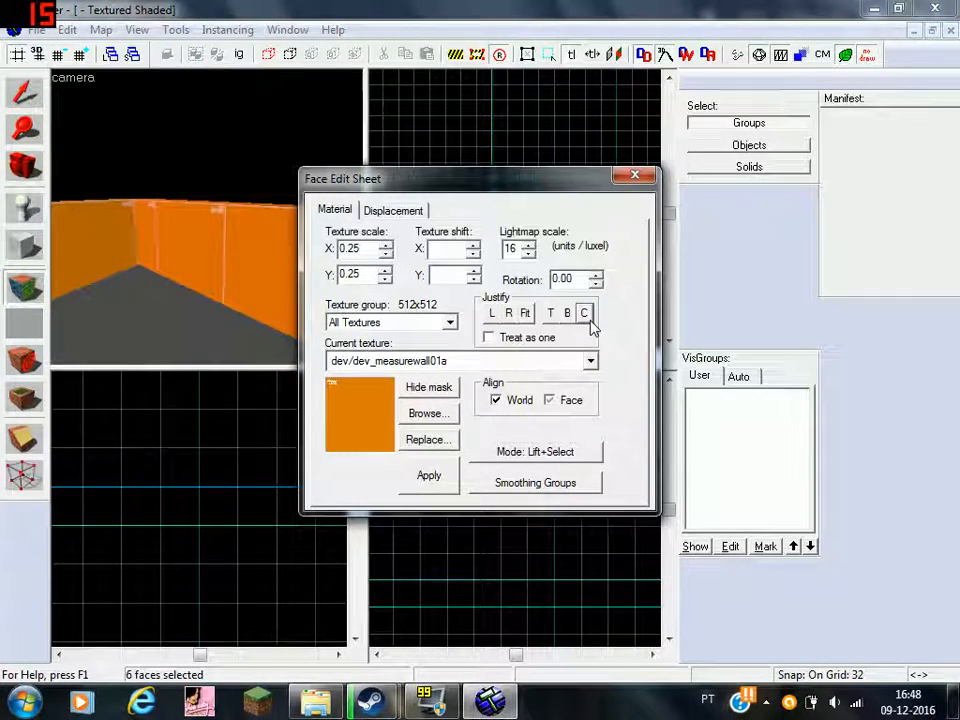
click(92, 253)
click(634, 176)
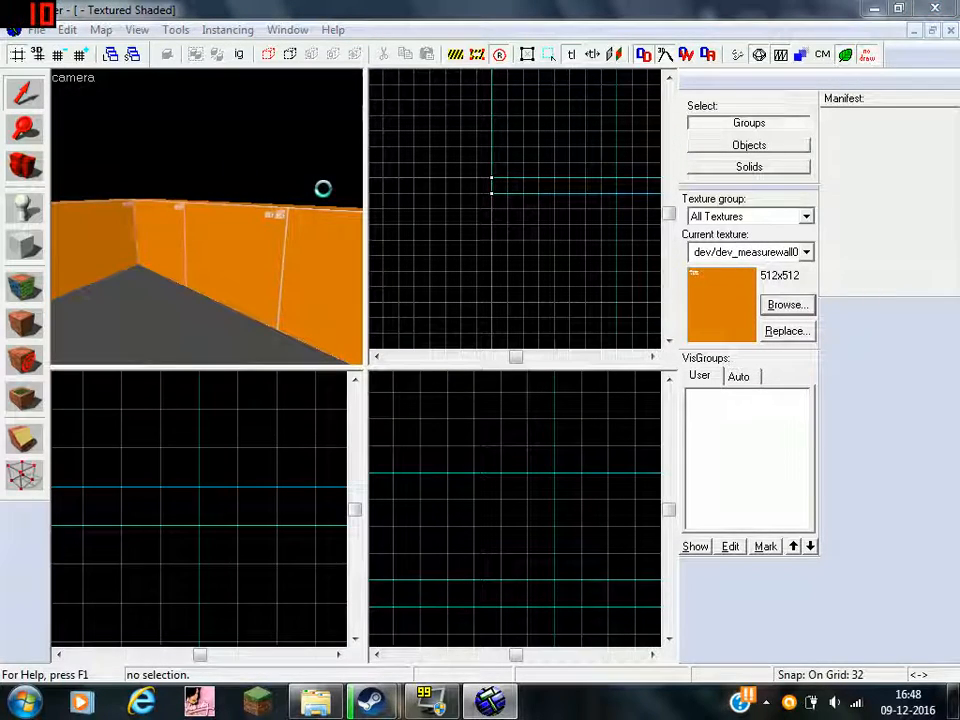
Step: Save the map as tutorial1 in the Exit 2 maps folder
key(ctrl+s)
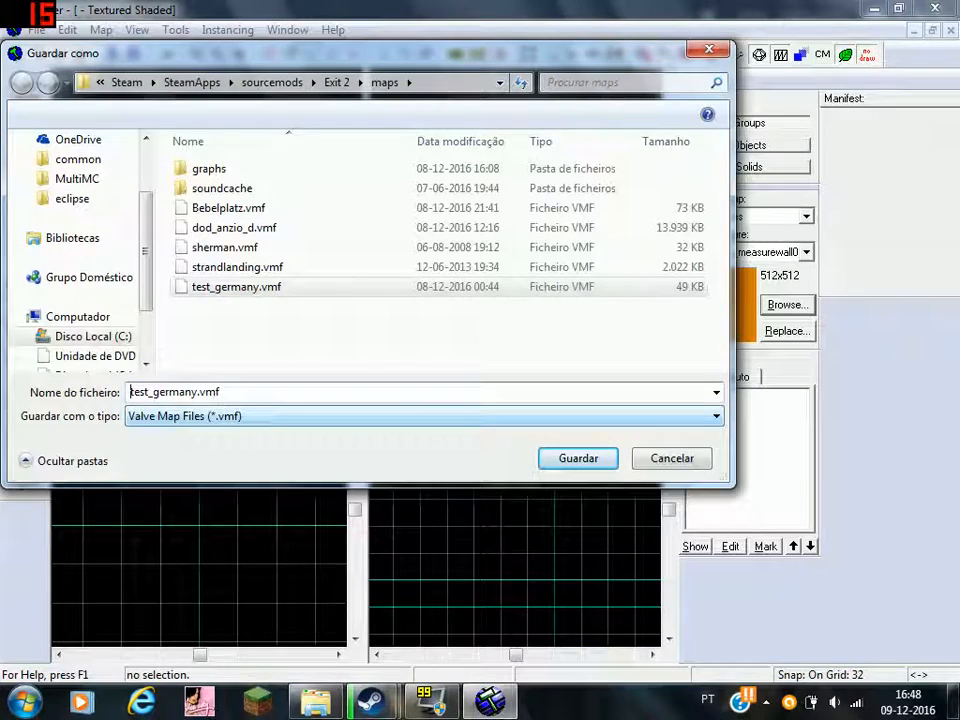
key(BackSpace)
key(BackSpace)
key(BackSpace)
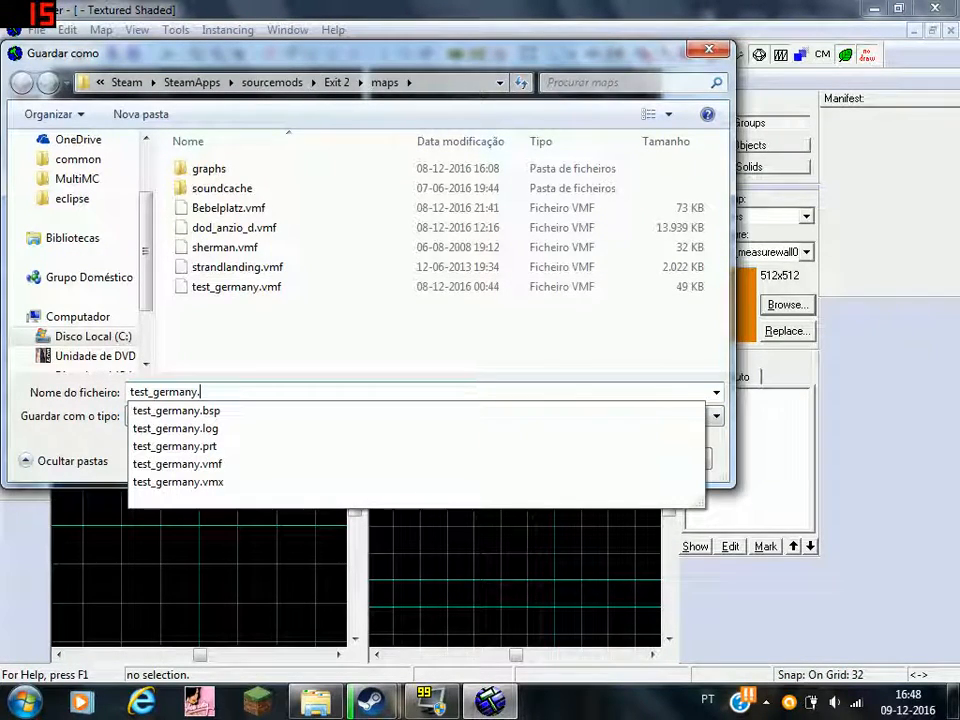
key(BackSpace)
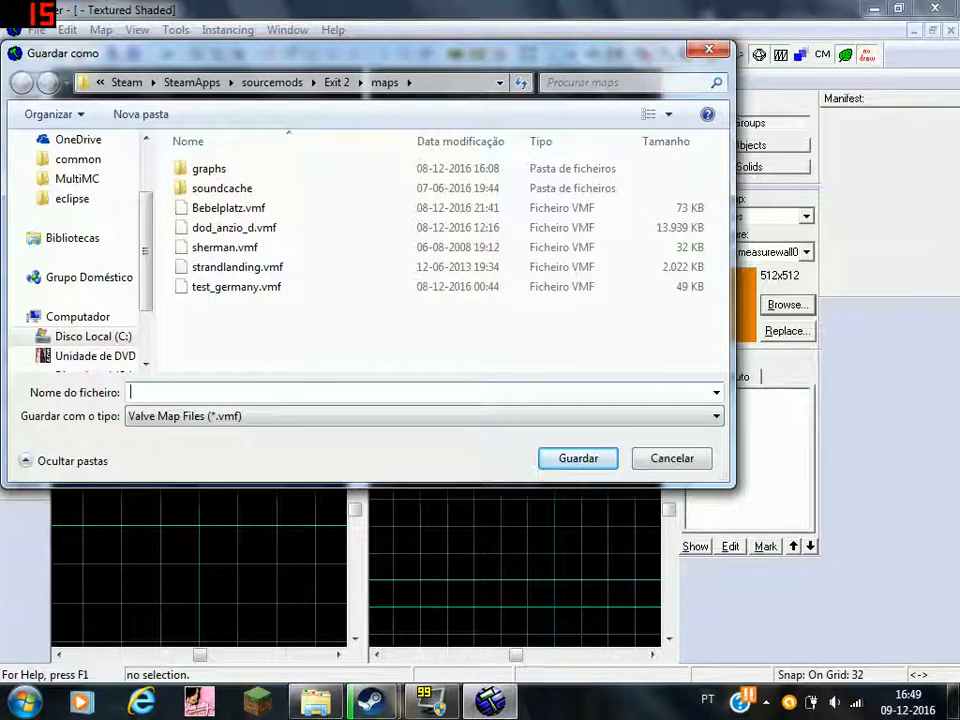
text(tutorial)
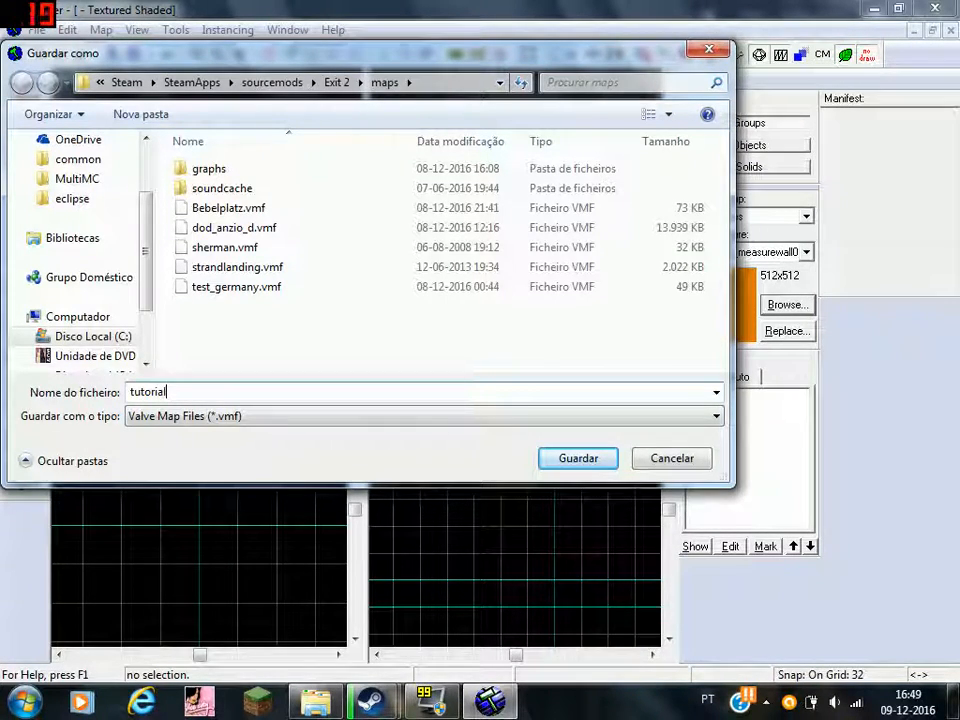
click(575, 459)
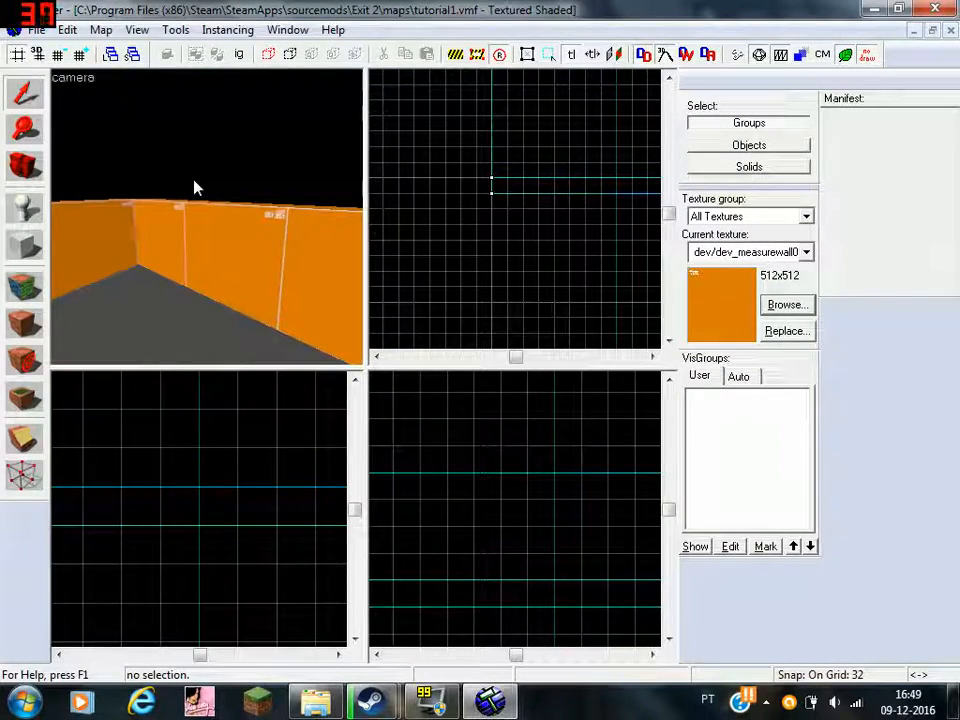
Step: Create a fourth wall 32 units wide along the floor's west edge, matching the south wall's height, and check it in the camera view
key(z)
key(z)
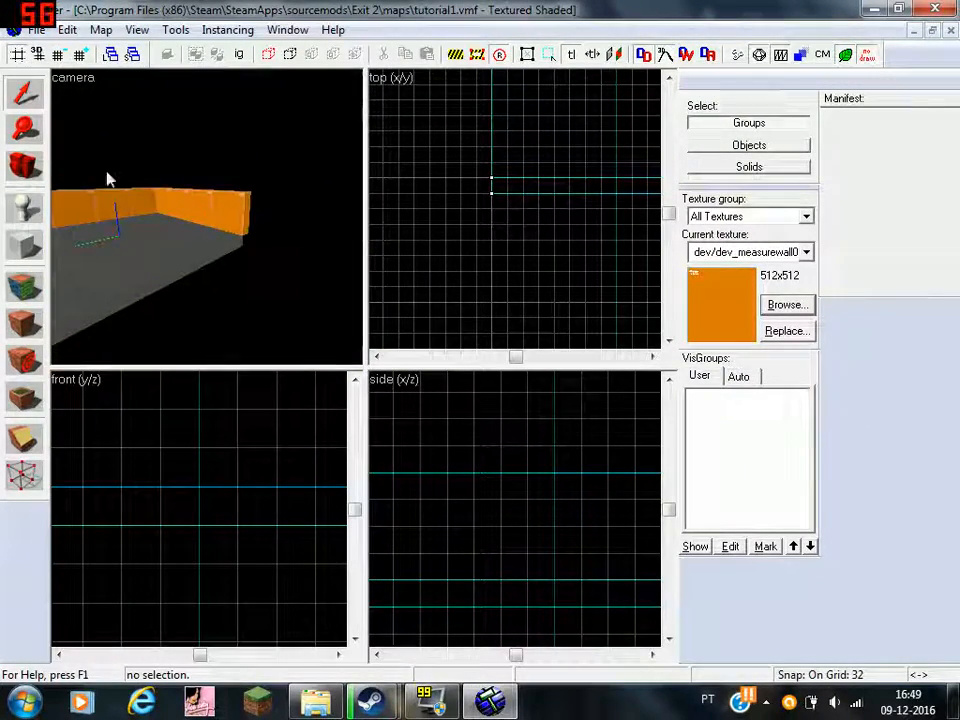
click(240, 206)
click(25, 248)
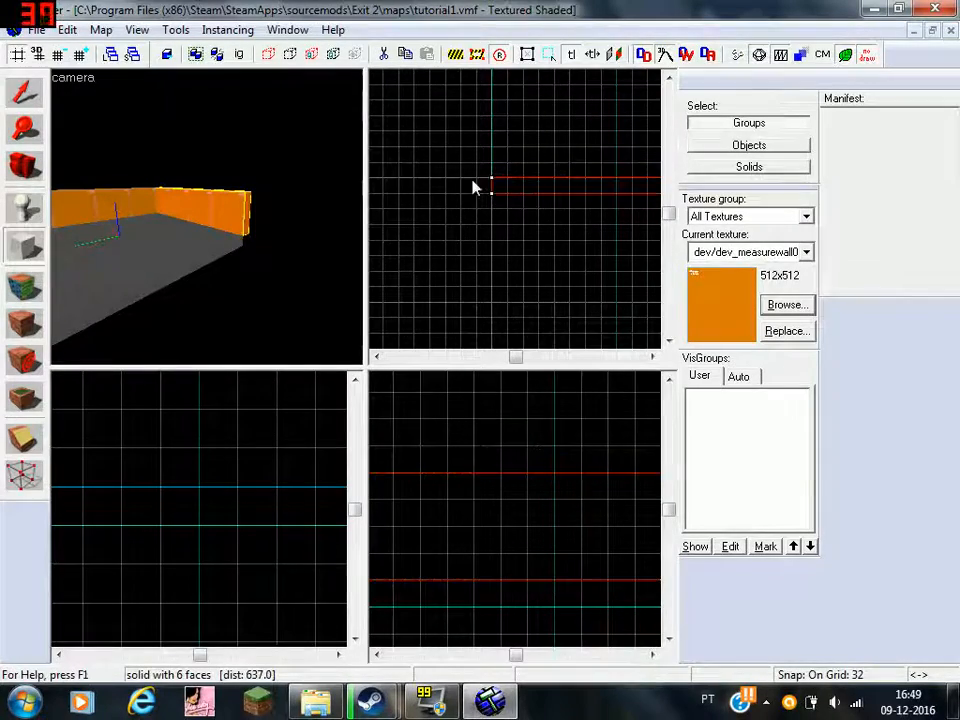
scroll(490, 192, down, 6)
scroll(452, 90, up, 6)
drag(456, 88, 476, 270)
scroll(478, 214, down, 5)
scroll(478, 257, up, 6)
key(Return)
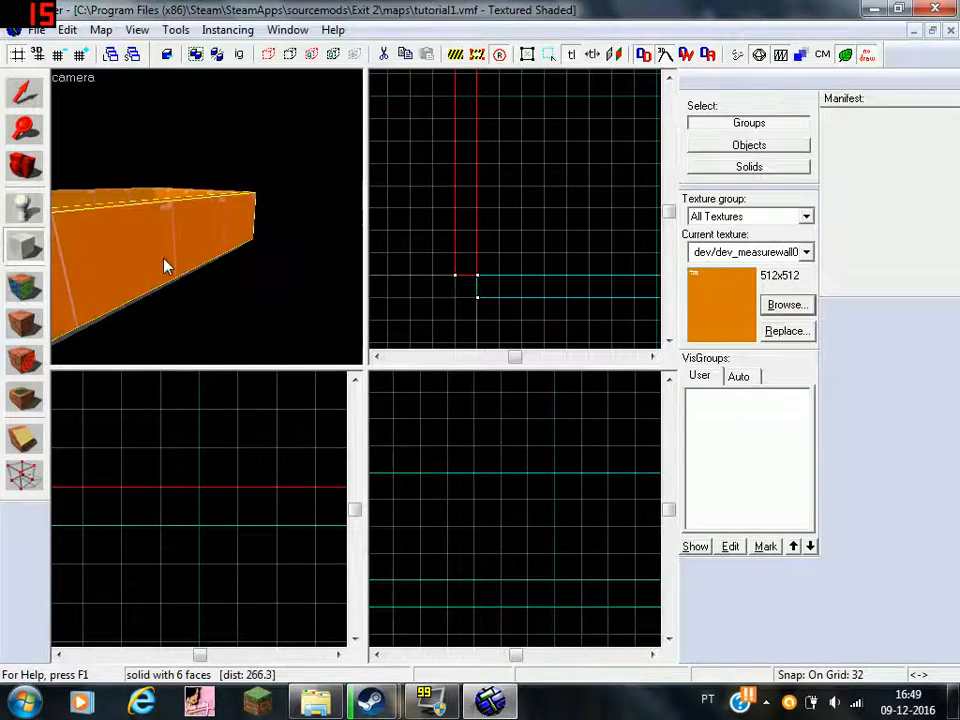
key(w)
key(s)
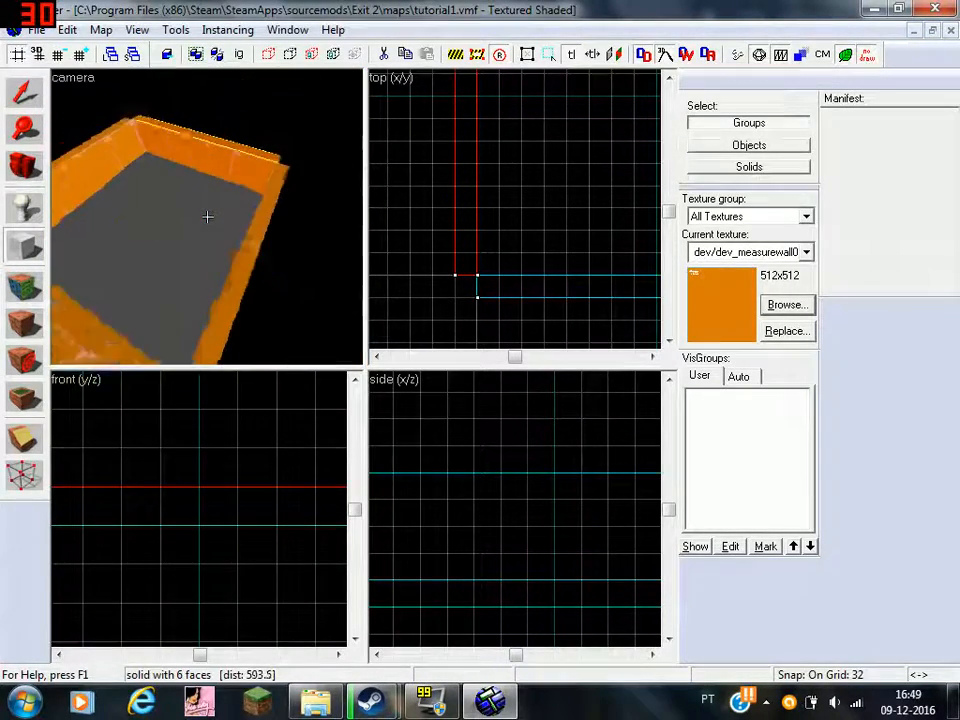
Step: Browse the skybox textures and set tools/toolsskybox as the current texture
click(788, 306)
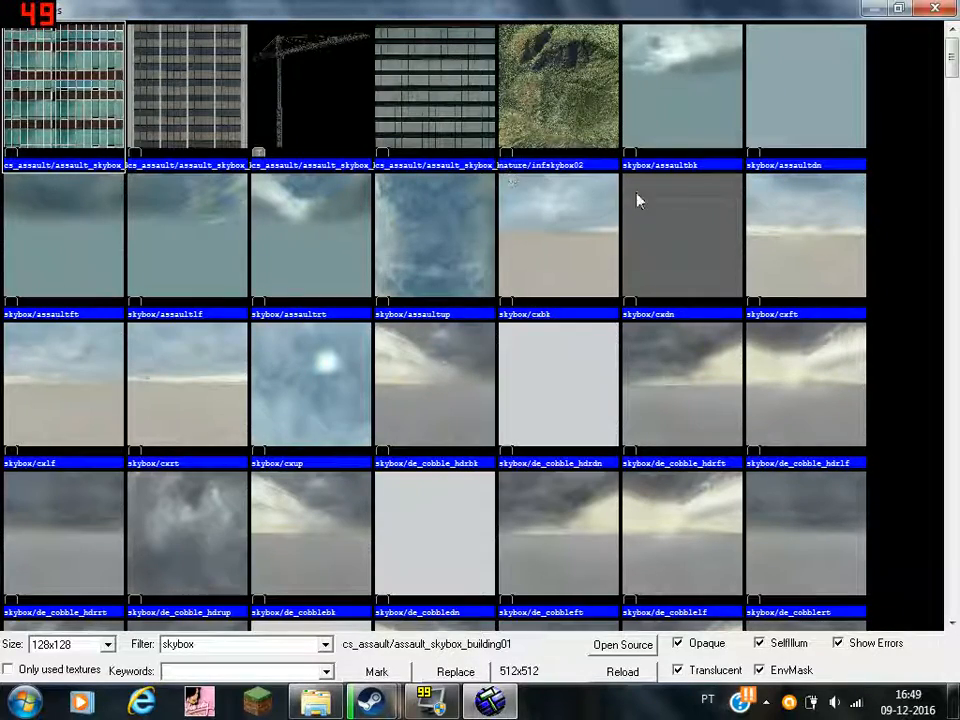
drag(954, 76, 910, 628)
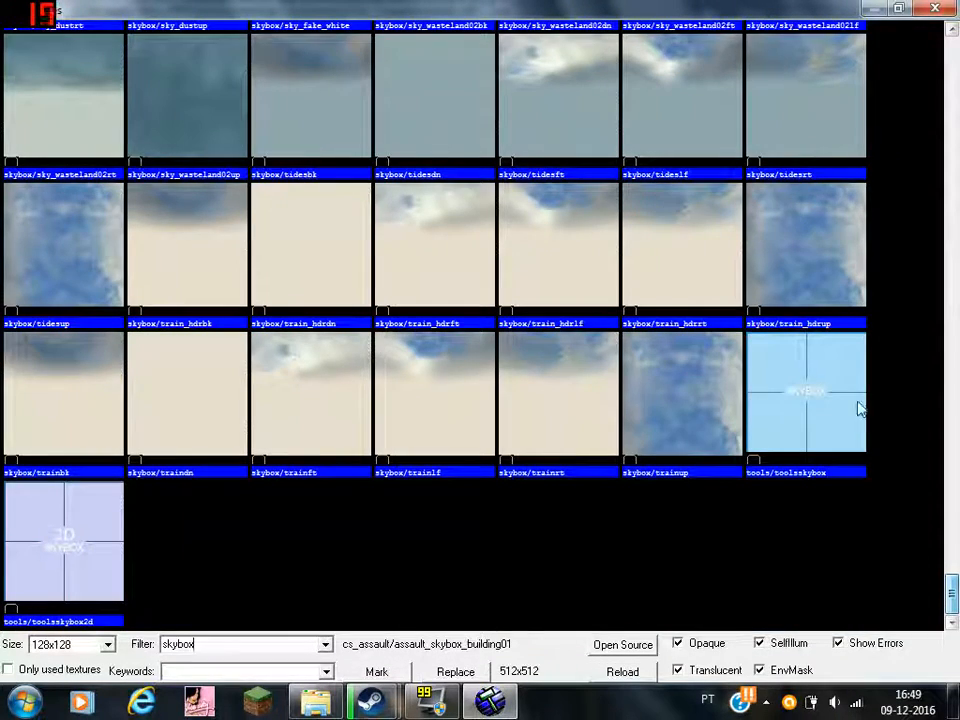
click(852, 422)
click(110, 531)
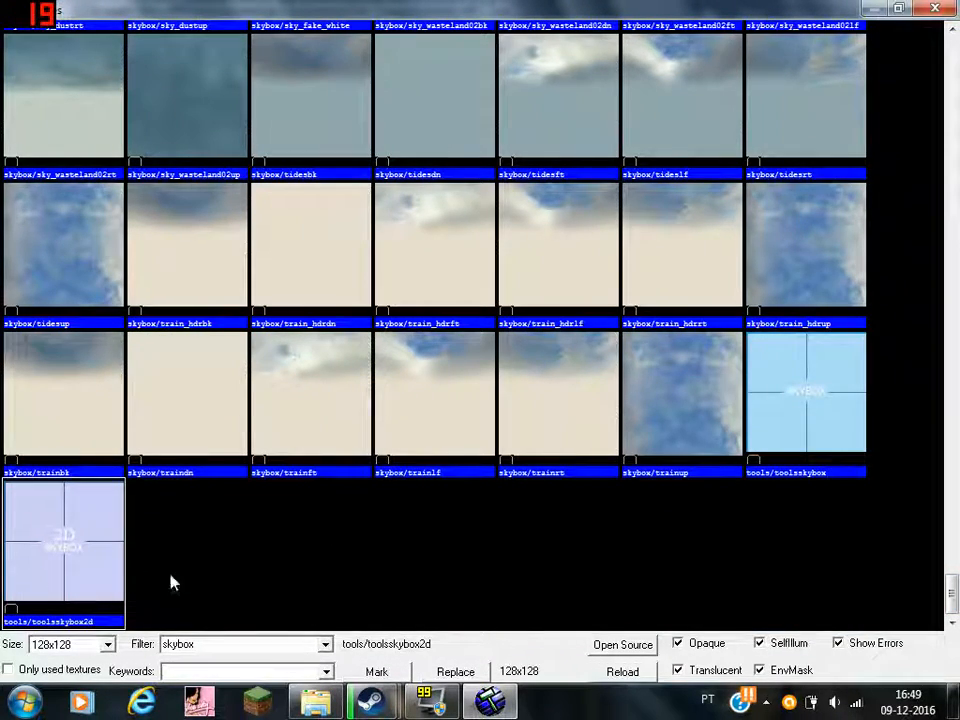
double_click(834, 399)
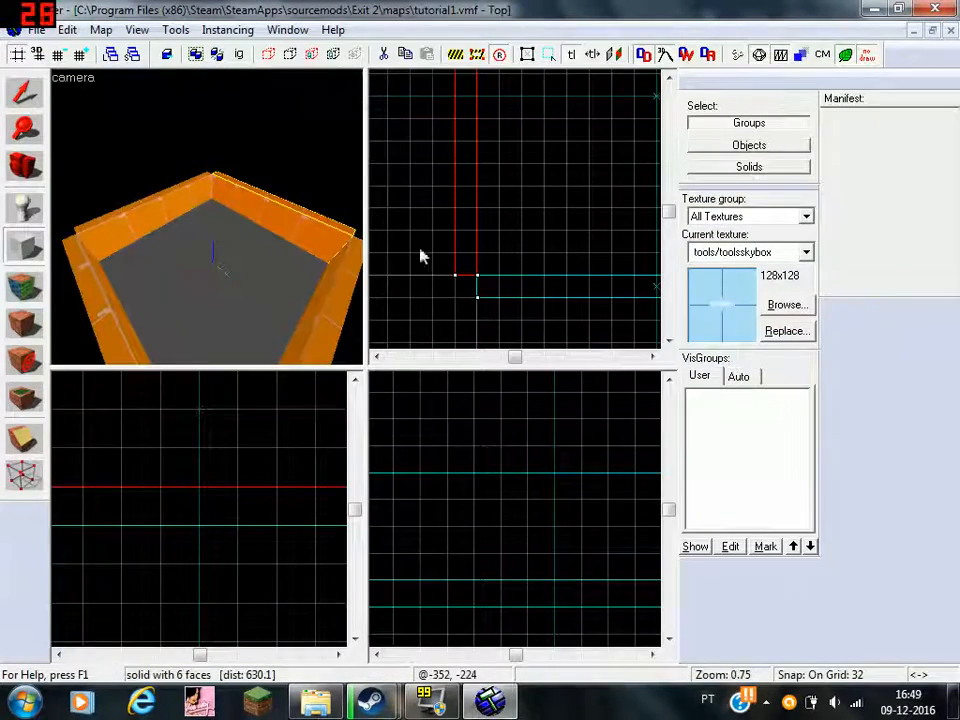
Step: Outline a new block 512 wide, 32 long and 32 high resting on the wall tops in the side view
click(17, 249)
scroll(525, 551, up, 8)
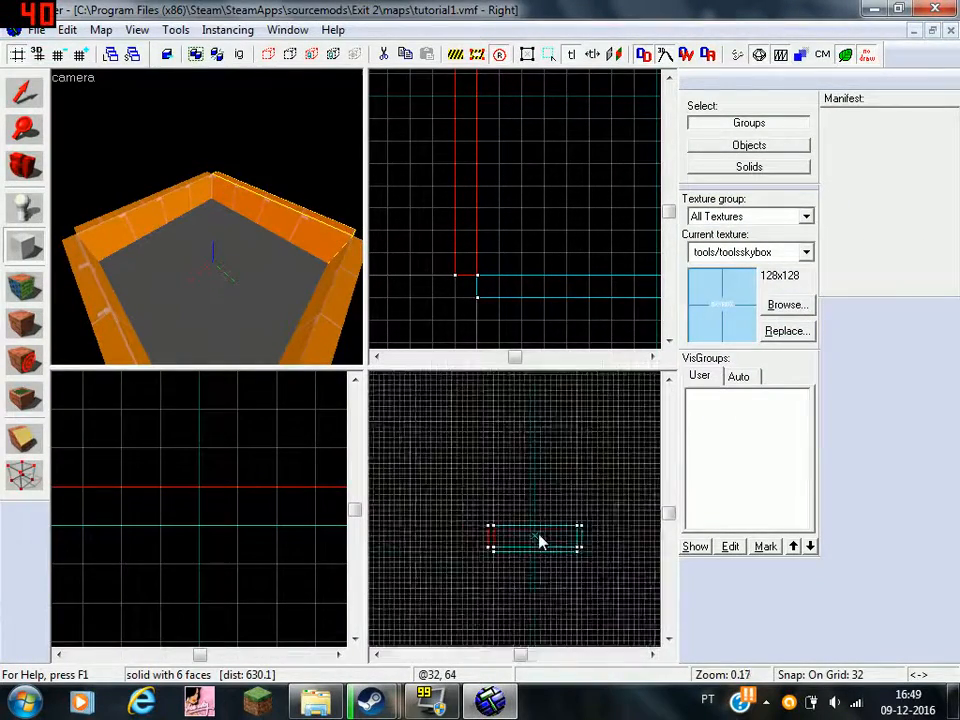
scroll(503, 510, up, 2)
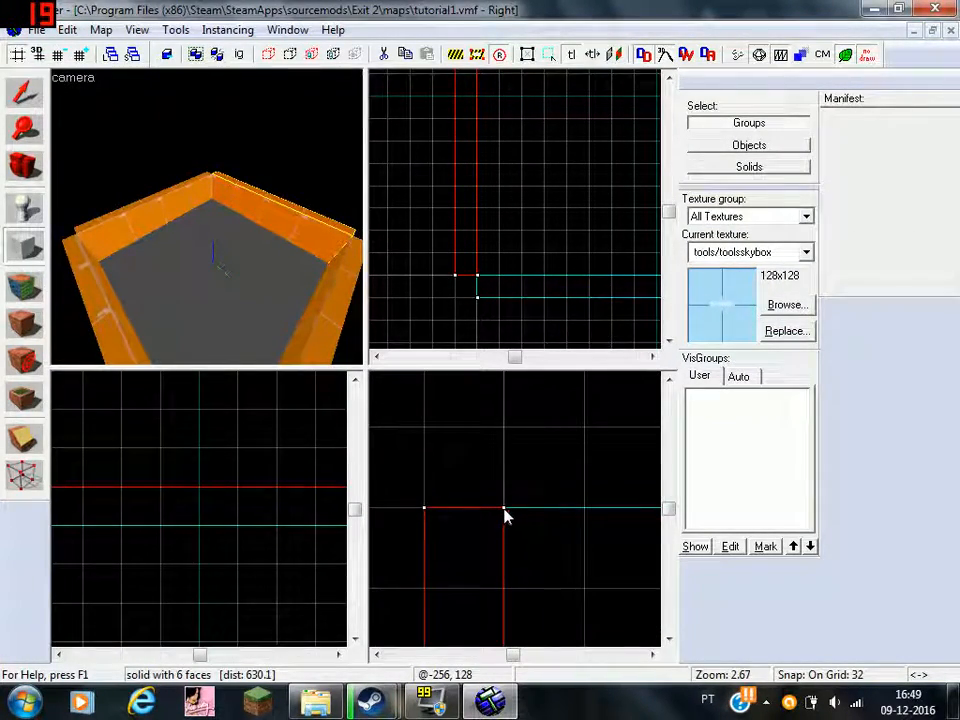
drag(505, 516, 553, 538)
scroll(446, 531, down, 8)
scroll(608, 508, up, 4)
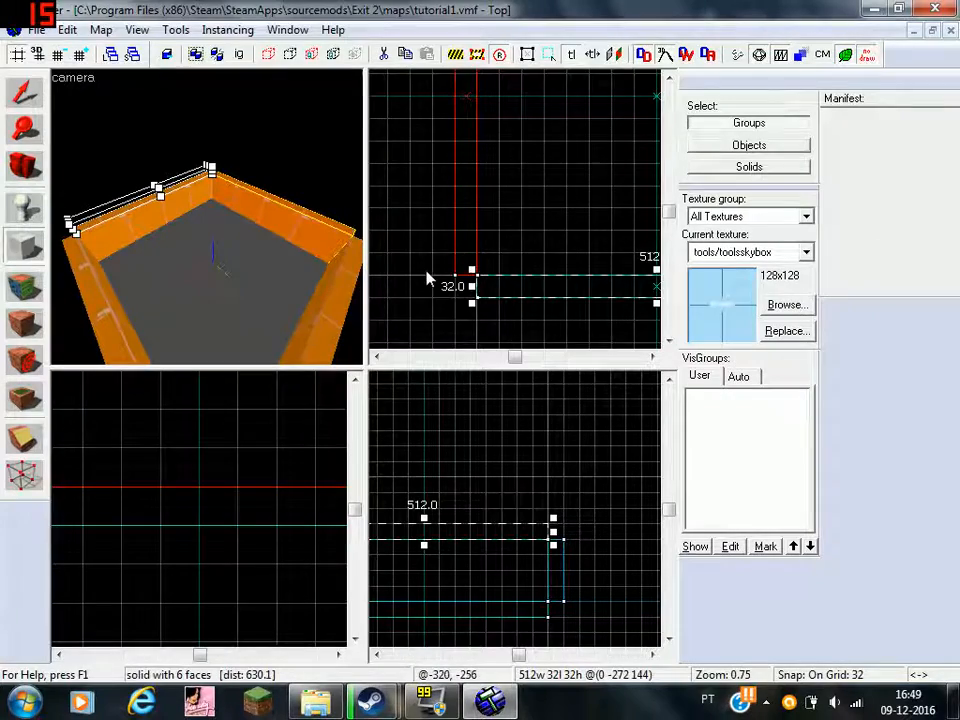
Step: Extend the block outline to 512 by 512 over the whole floor and create it as a 32-unit-thick skybox ceiling
scroll(427, 273, down, 8)
scroll(475, 283, up, 7)
drag(472, 250, 533, 161)
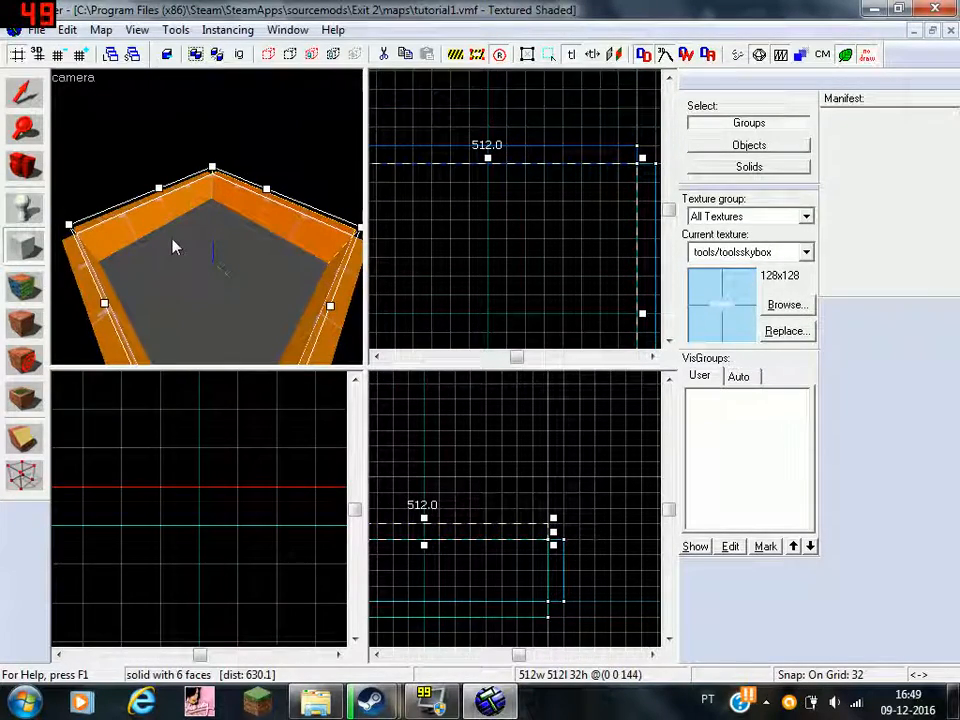
key(Return)
key(z)
key(w)
key(w)
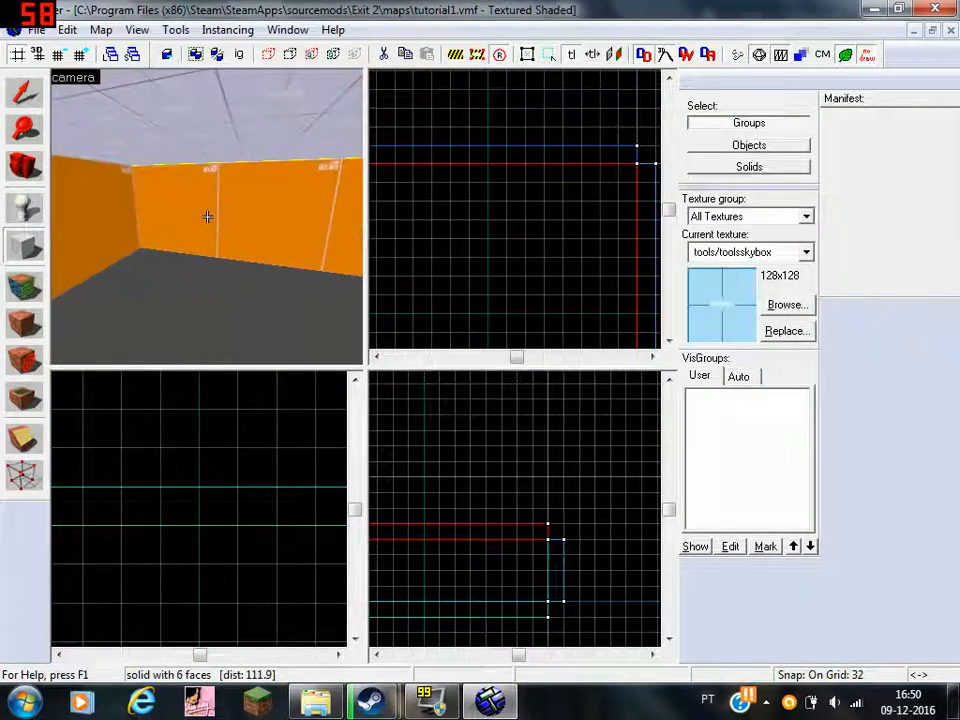
Step: Examine the room from outside and inside in the camera view, checking how the skybox ceiling meets the walls
click(27, 90)
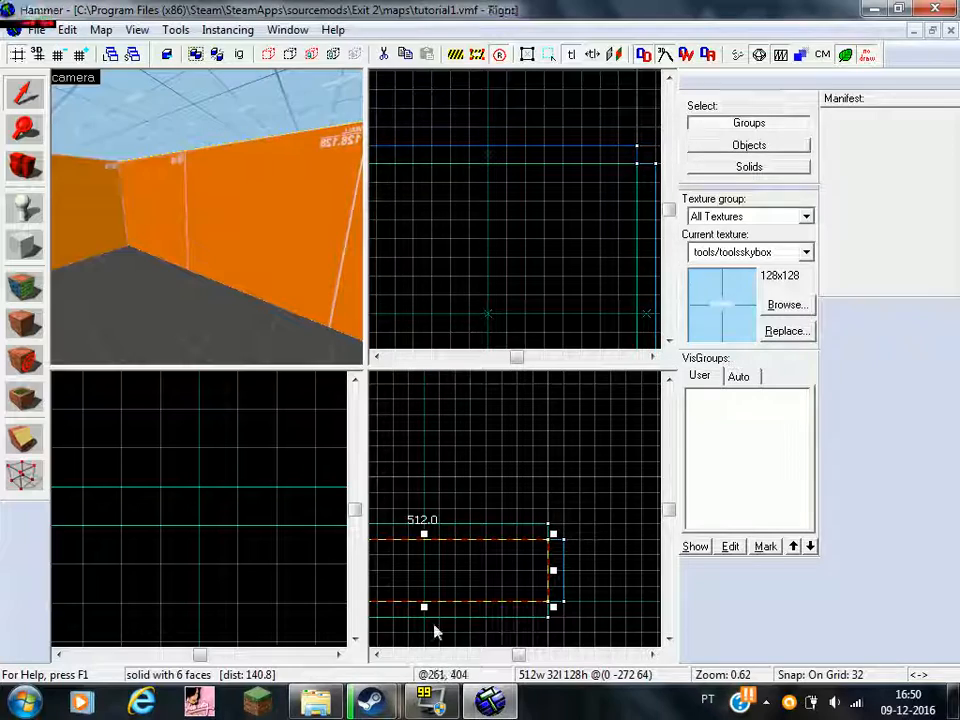
key(z)
key(s)
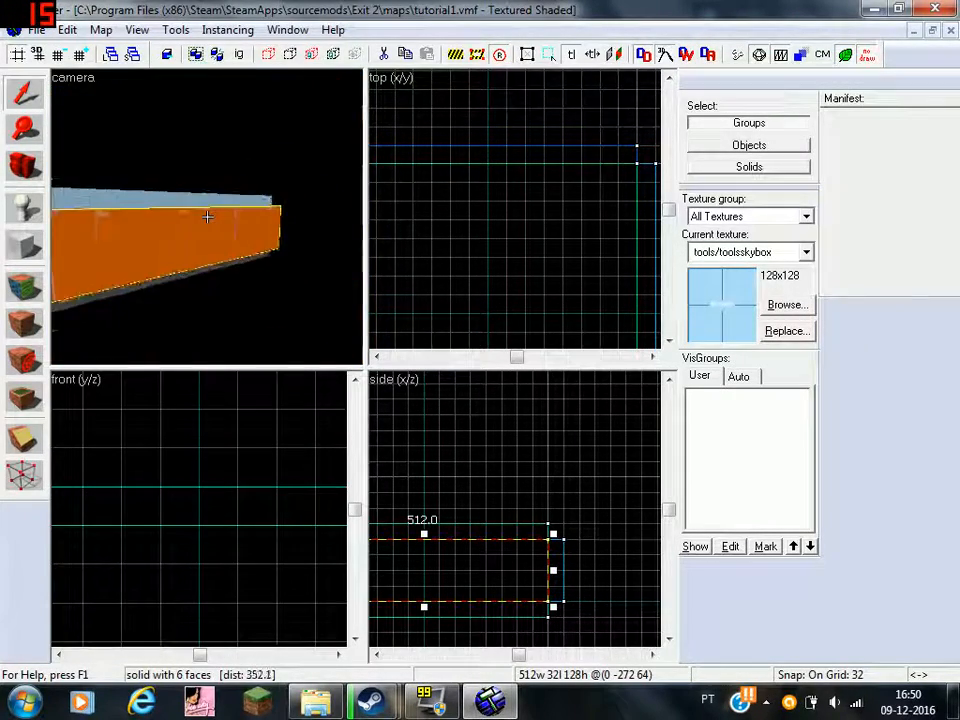
key(w)
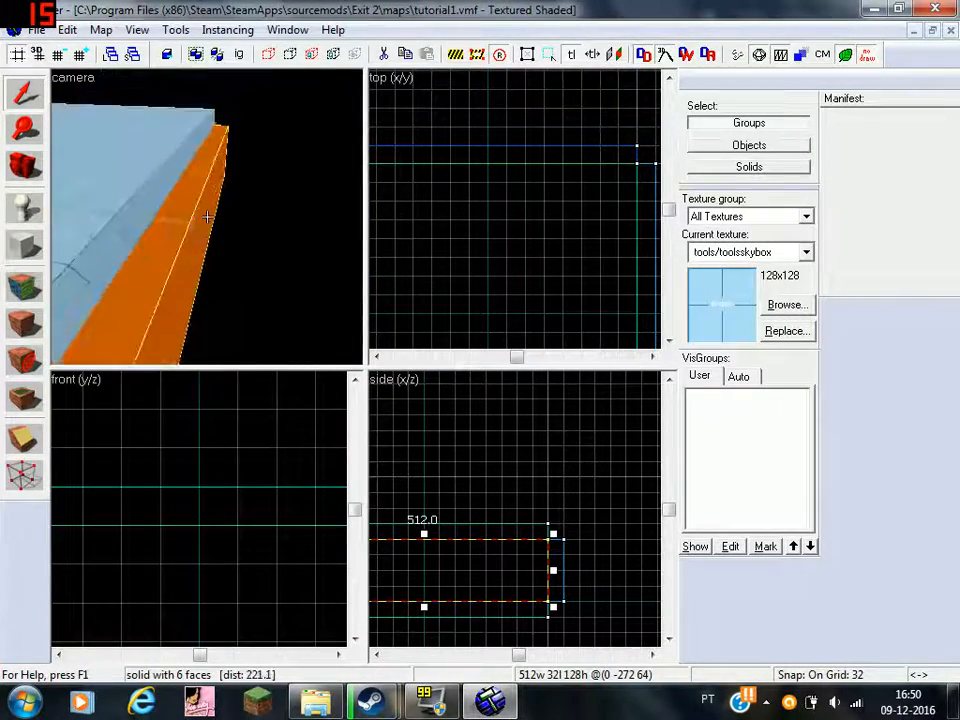
key(s)
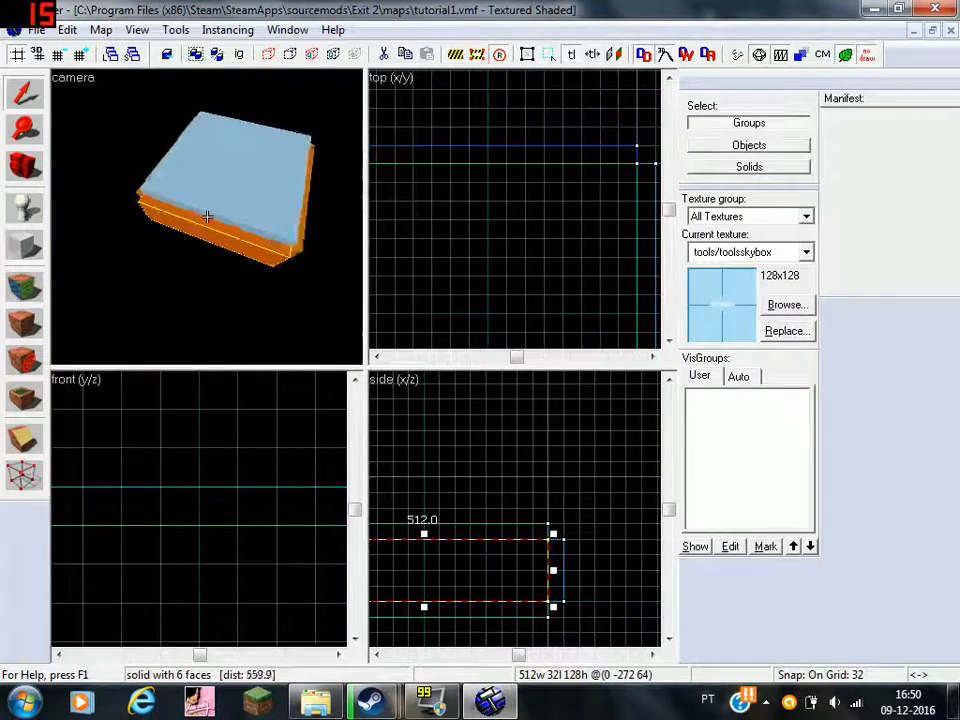
key(w)
click(207, 217)
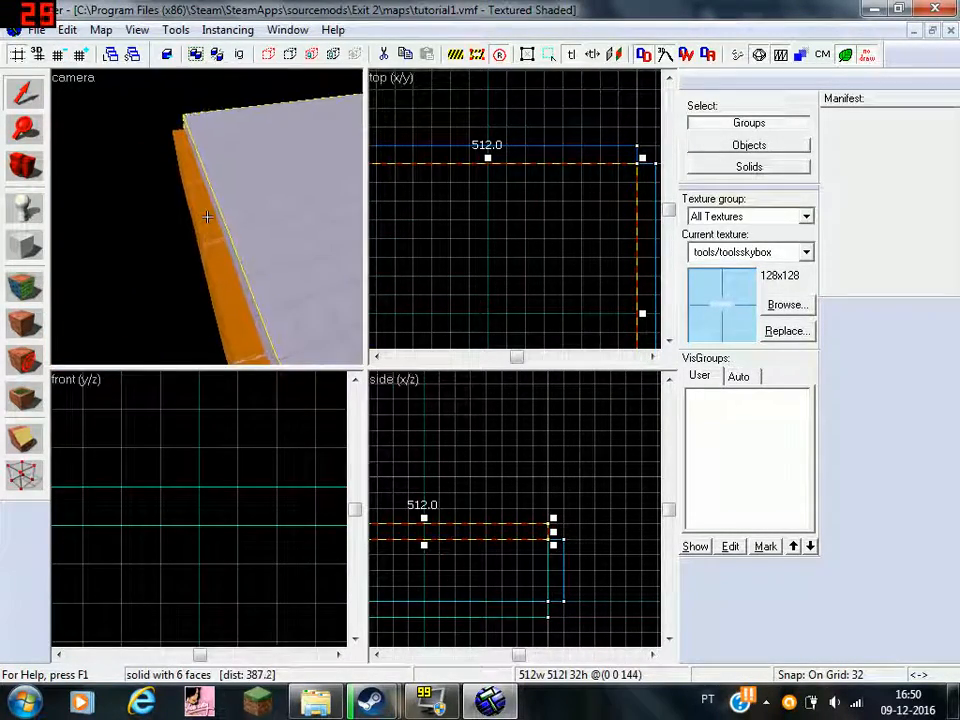
key(w)
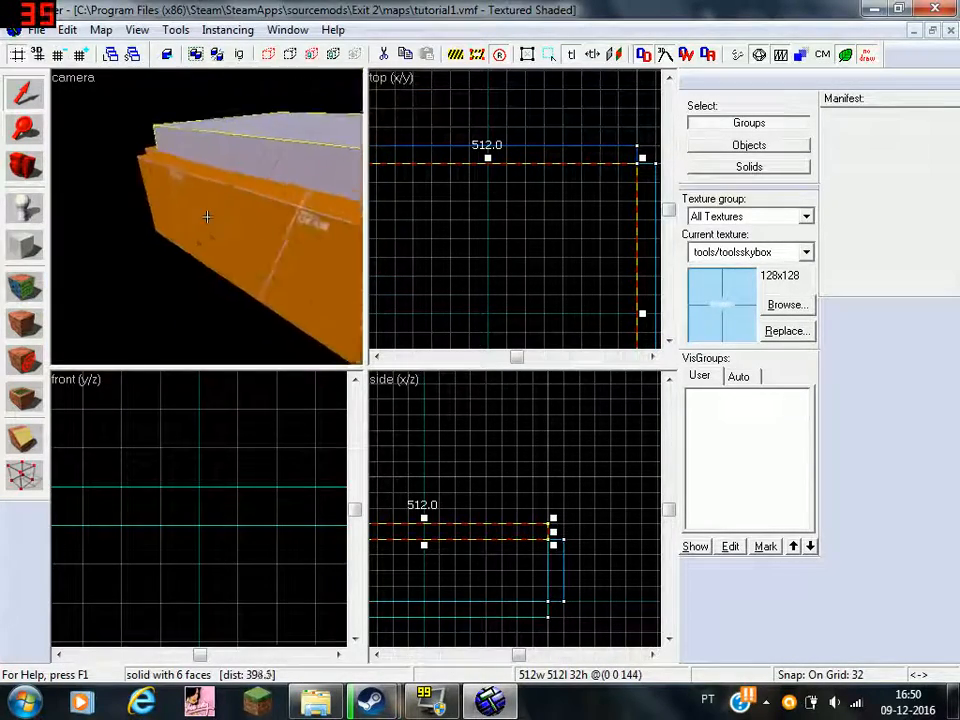
click(207, 217)
key(z)
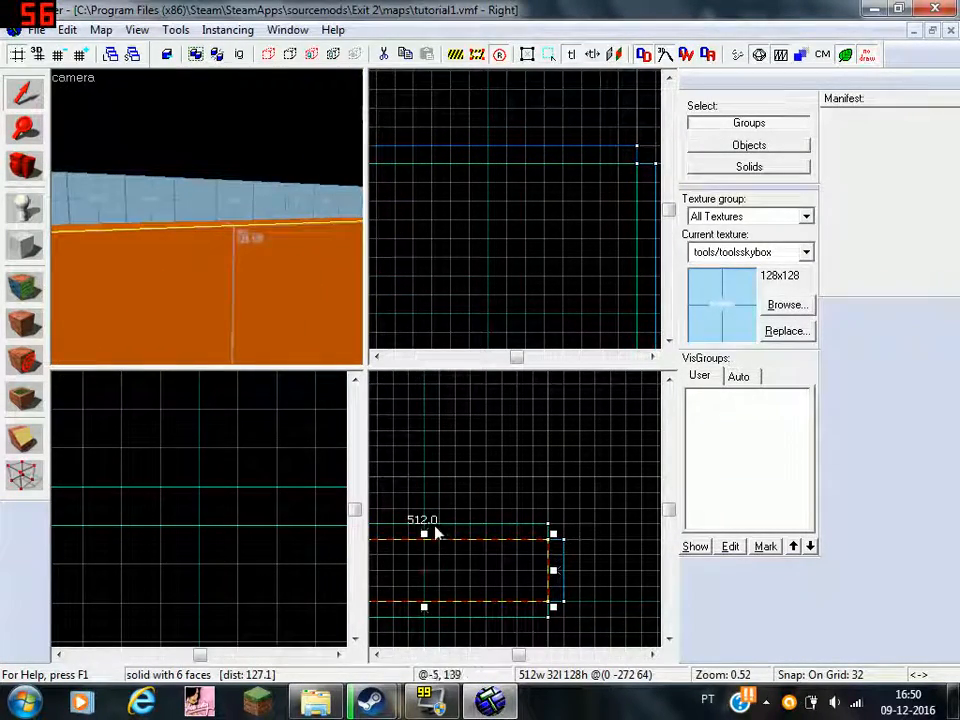
key(z)
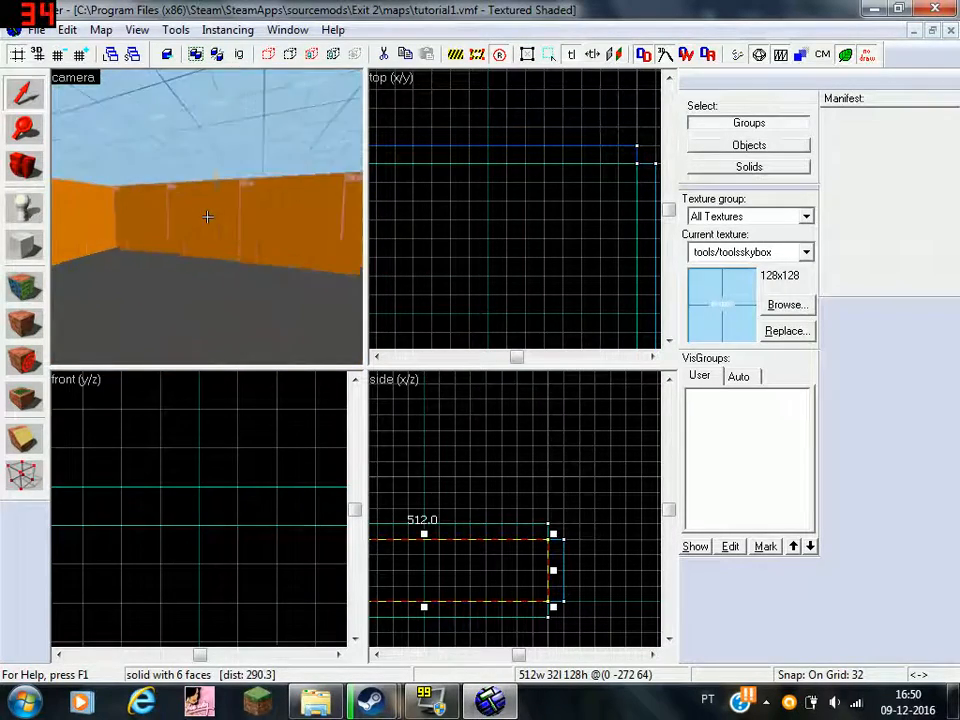
key(s)
key(w)
key(z)
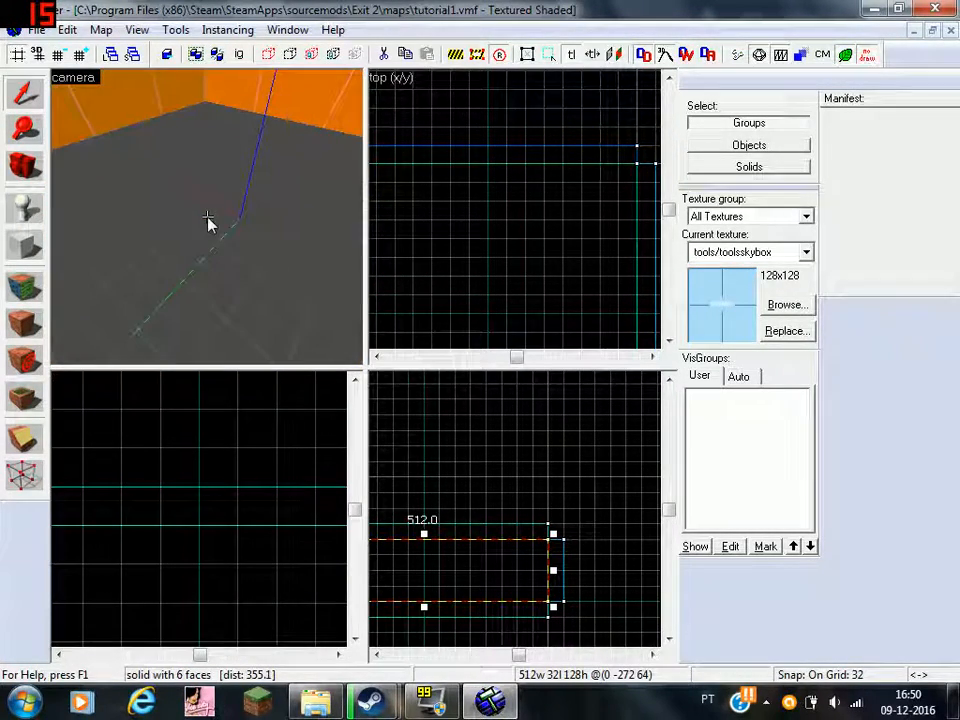
Step: Place an info_player_terrorist entity on the floor at the centre of the room and switch to the Selection tool
click(16, 211)
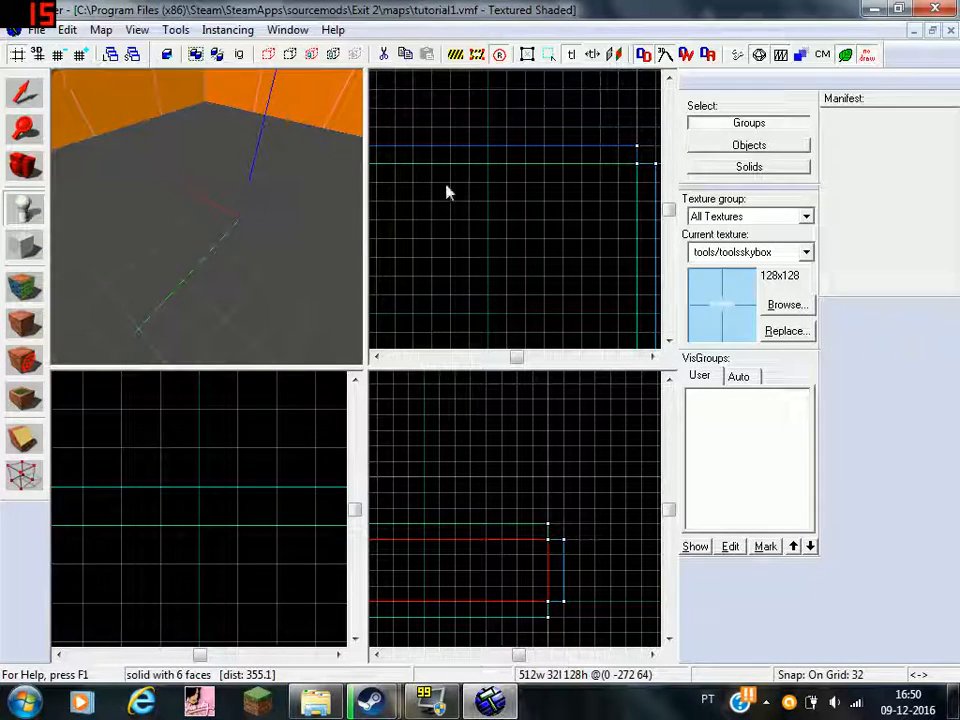
click(237, 220)
click(30, 95)
scroll(536, 289, up, 12)
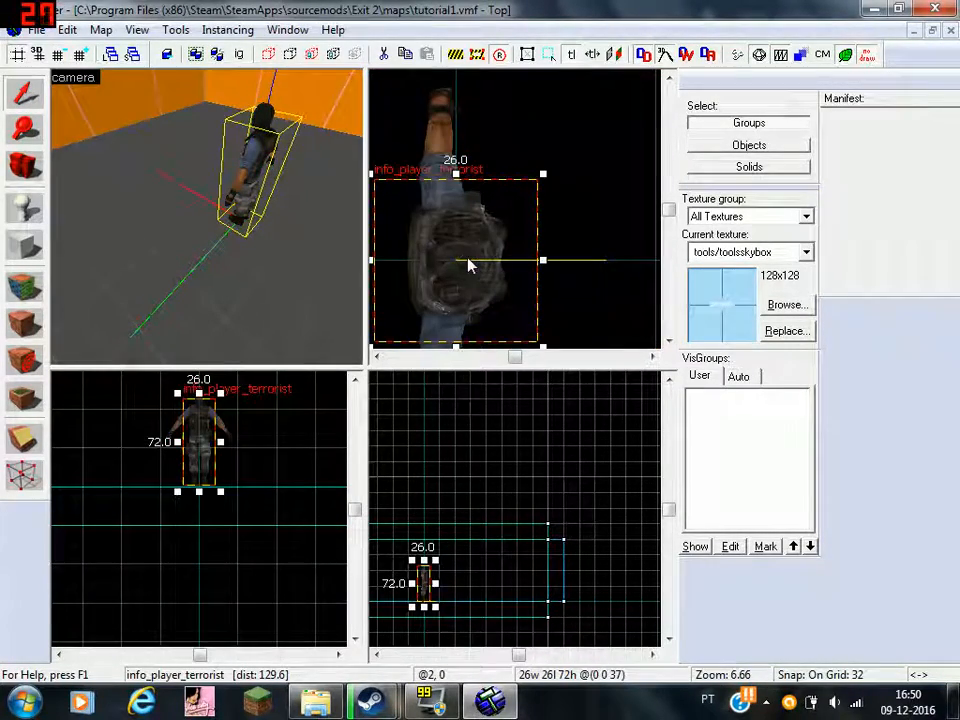
Step: Inspect the player spawn model from several sides inside the room in the camera view
click(212, 275)
key(z)
key(a)
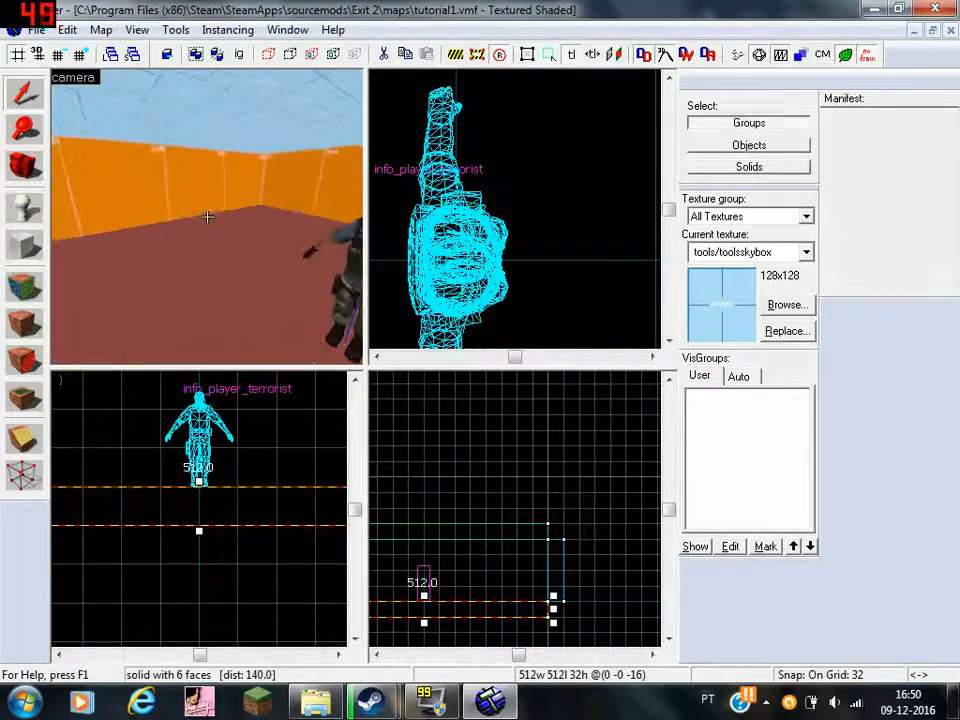
key(w)
key(s)
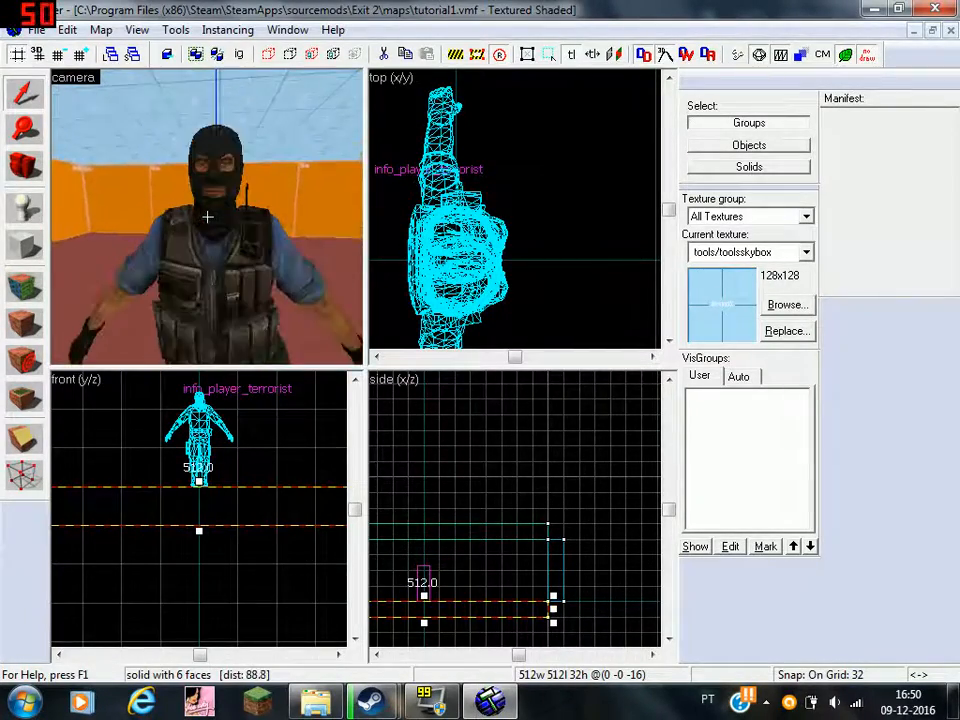
key(w)
key(s)
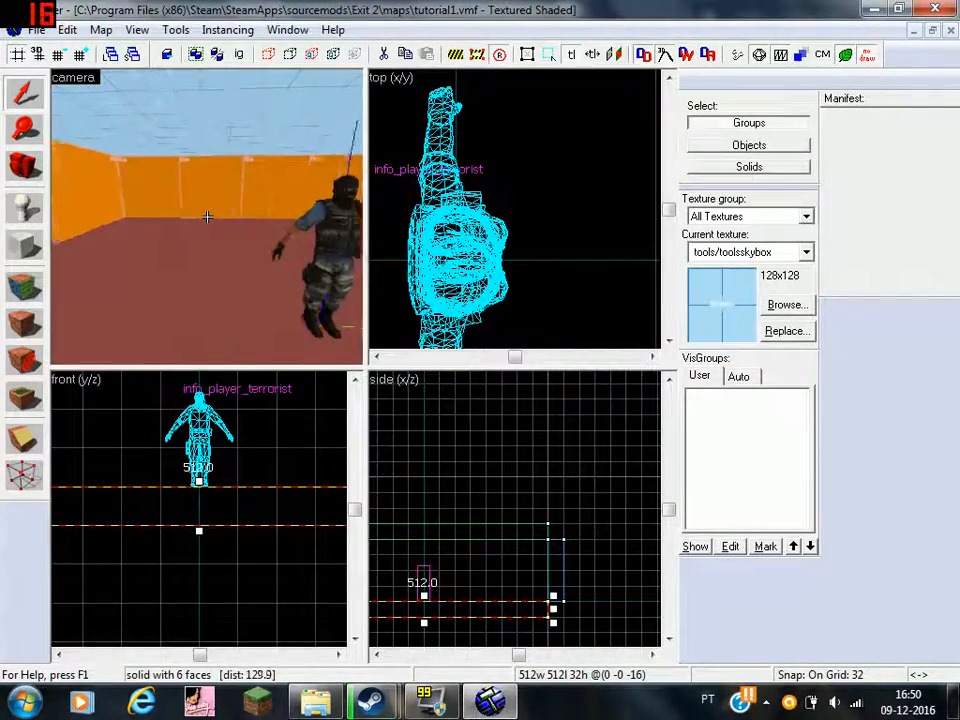
Step: Look over the walls, floor and skybox ceiling around the player spawn from several viewpoints in the camera view
key(a)
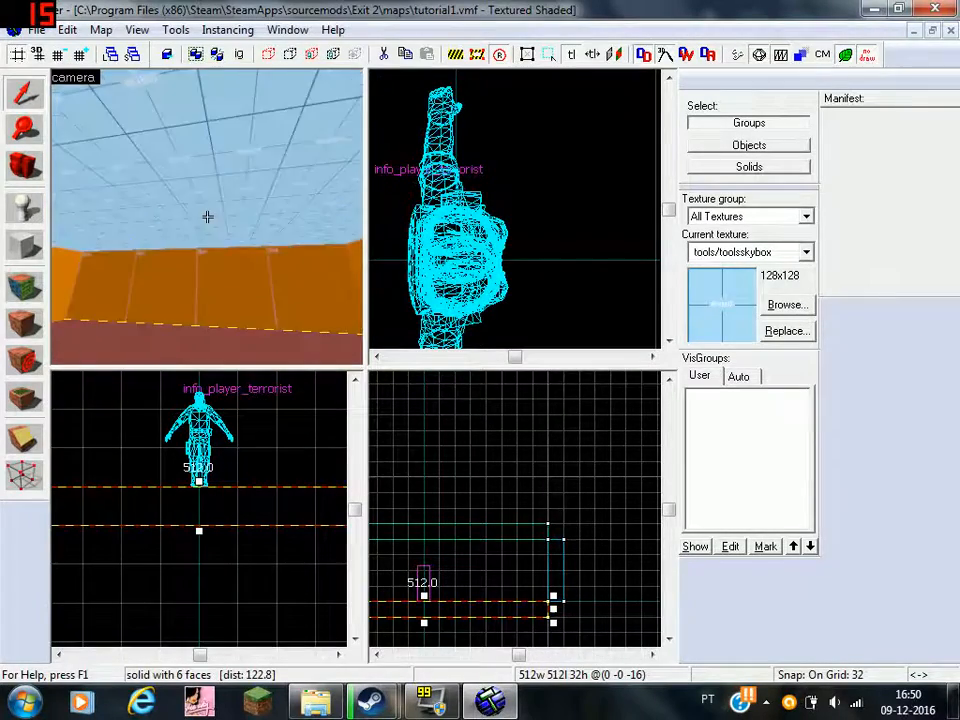
key(w)
key(s)
key(s)
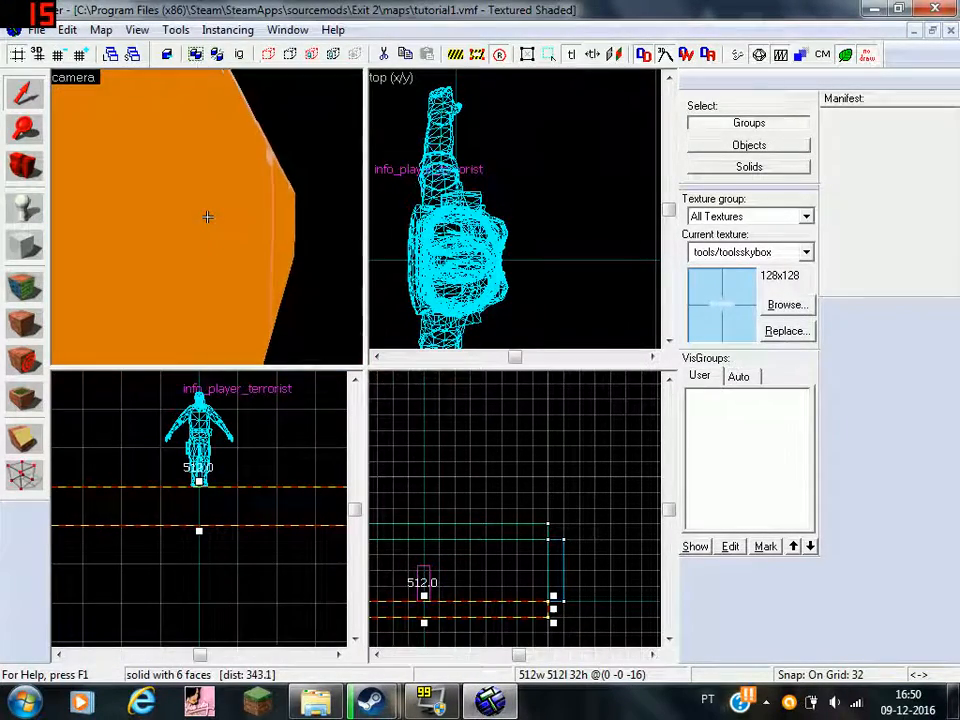
key(w)
key(w)
key(s)
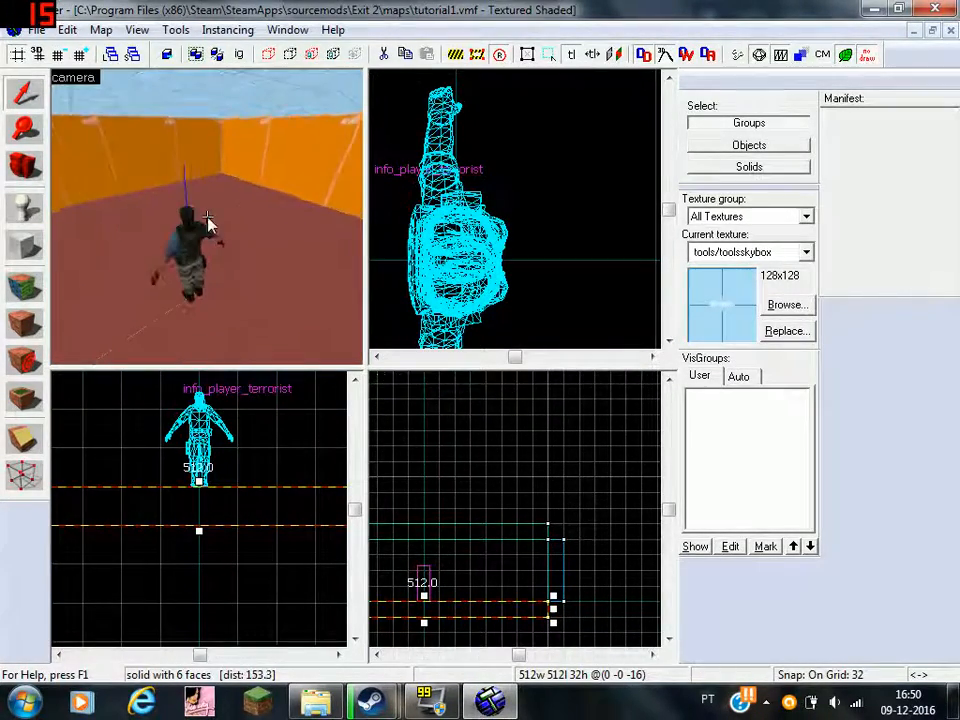
Step: Place a second info_player_terrorist entity on the floor beside the existing player spawn and return to the Selection tool
click(18, 207)
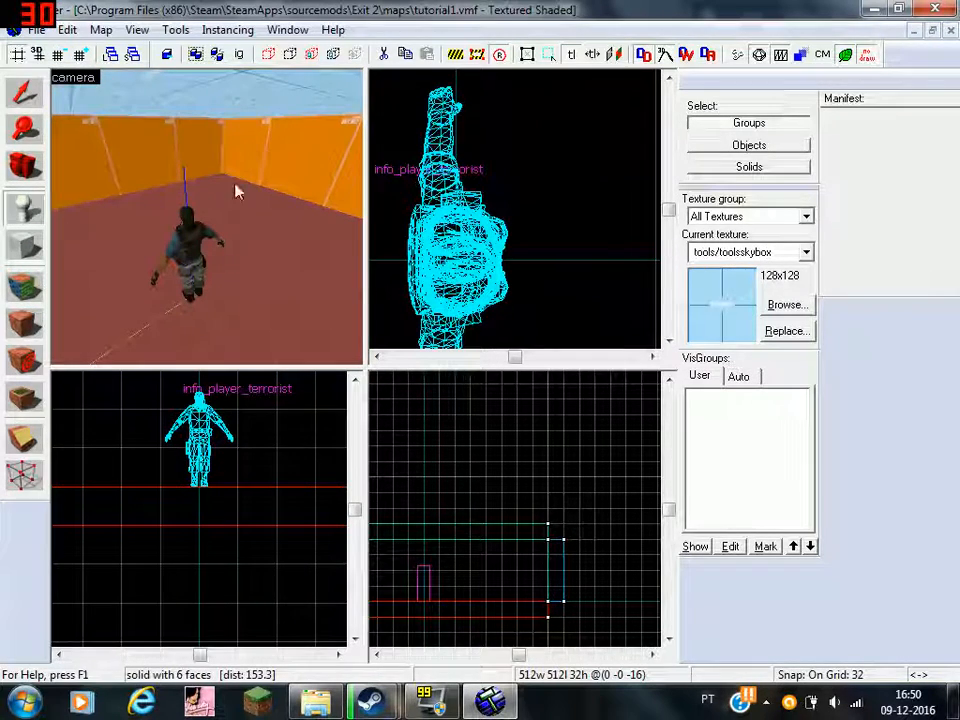
click(281, 289)
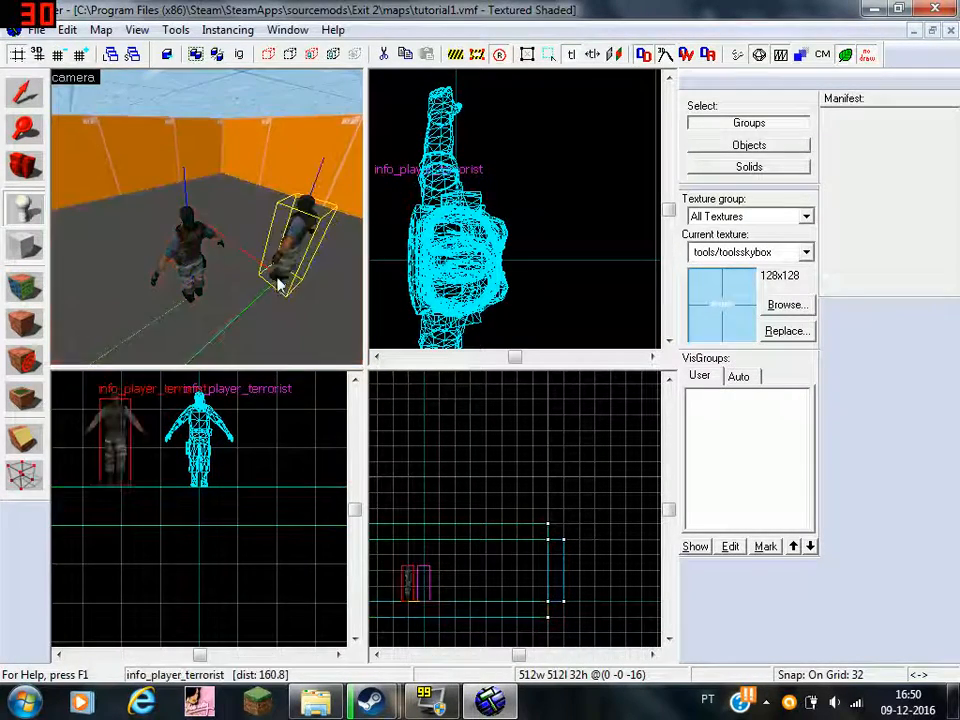
click(23, 94)
Step: Change the new entity's class to light_environment in its object properties and apply the change
double_click(310, 225)
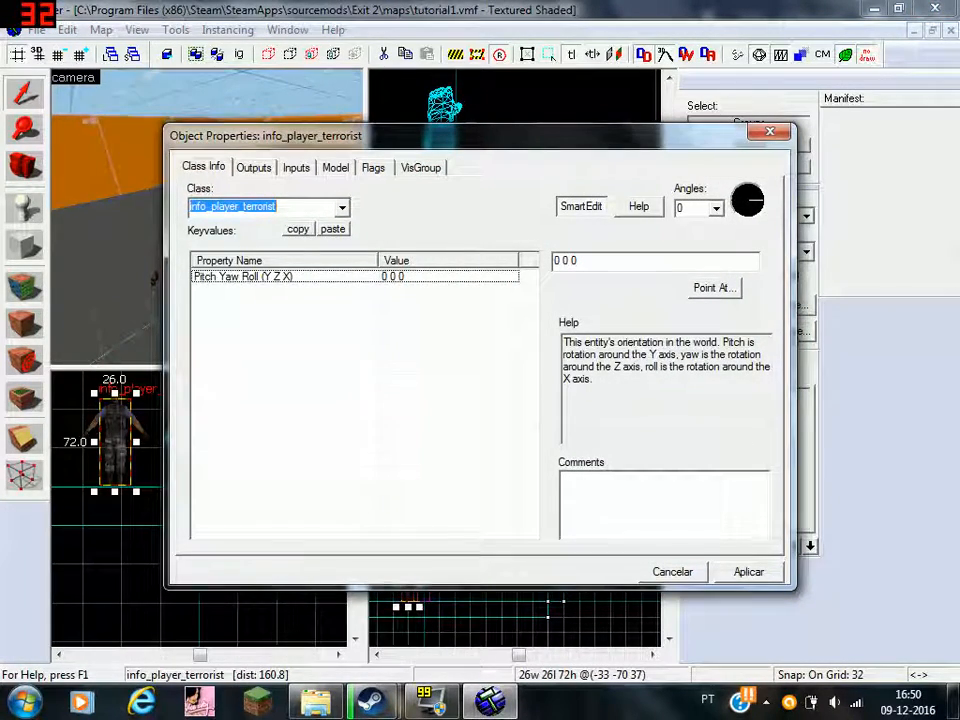
text(env)
key(BackSpace)
key(BackSpace)
key(BackSpace)
text(light)
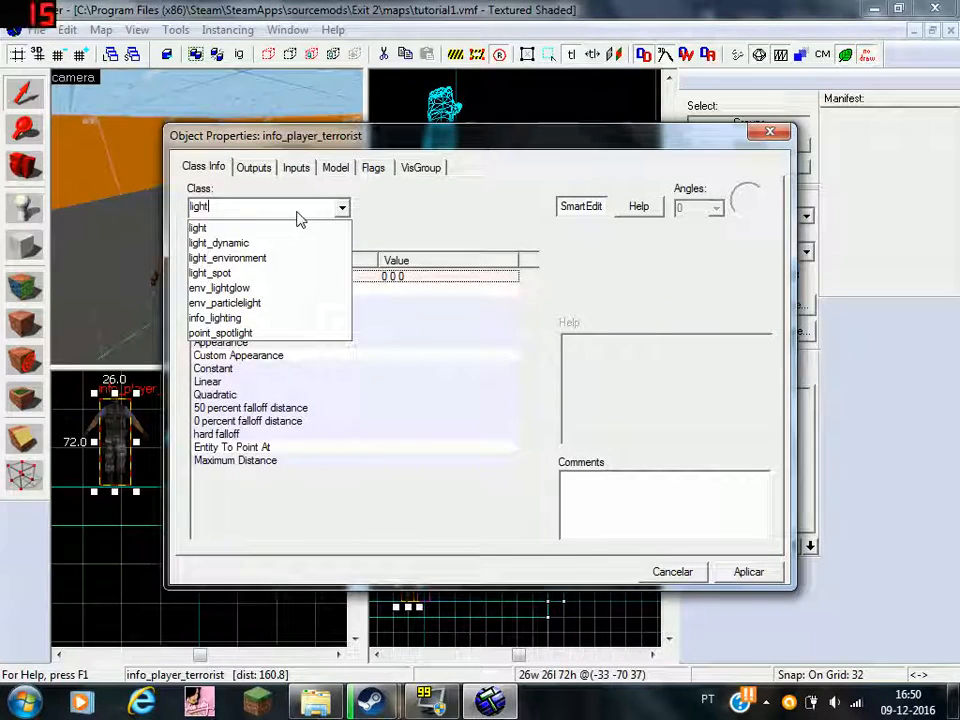
click(251, 258)
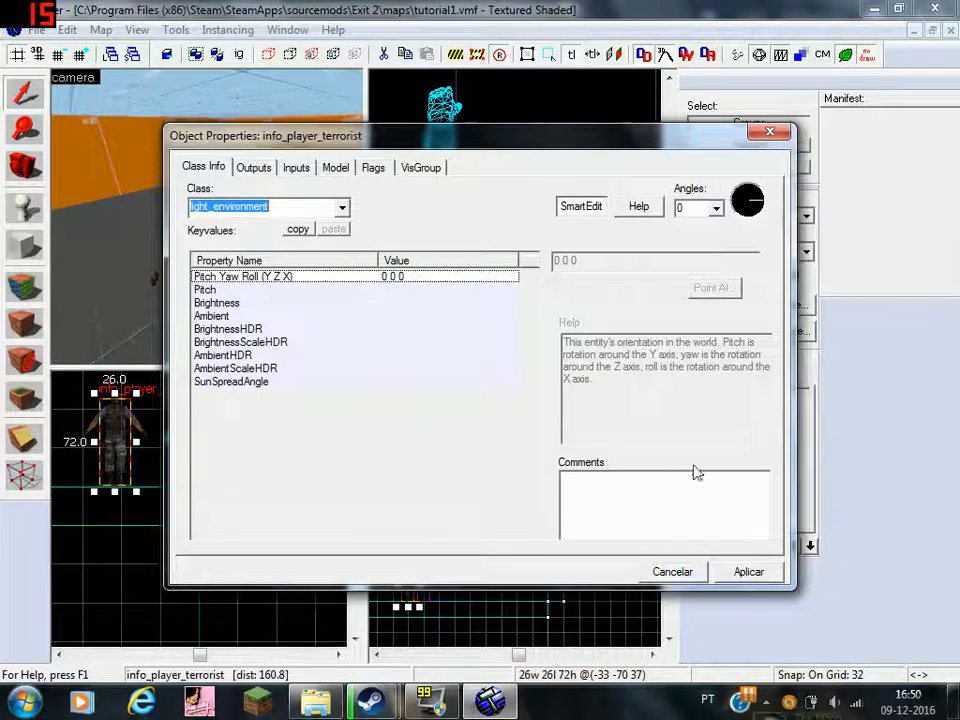
click(752, 569)
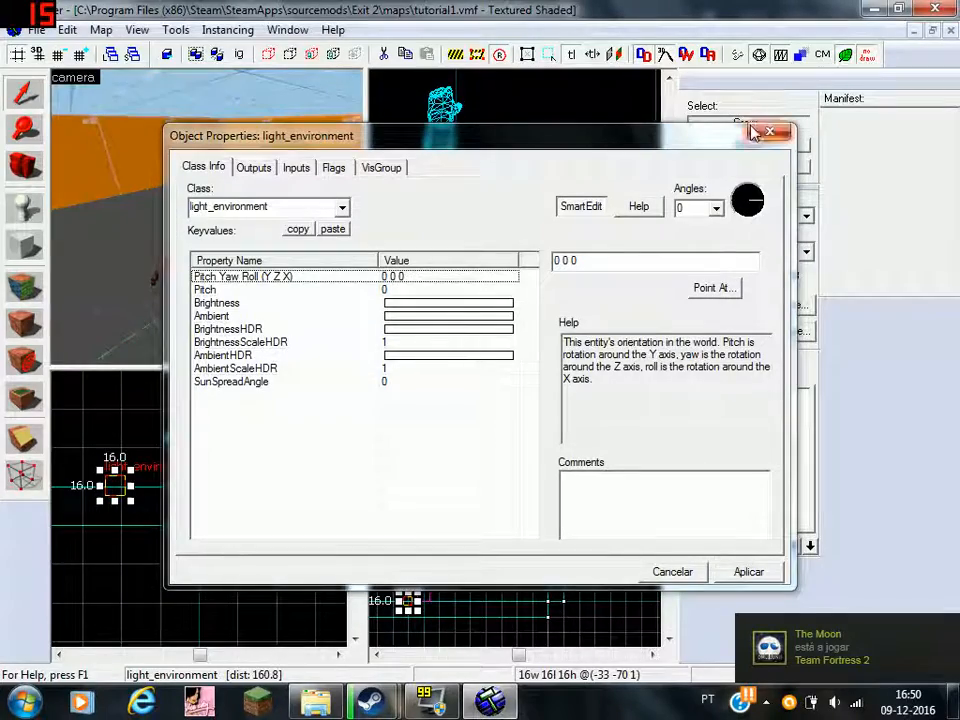
click(770, 131)
Step: Raise the light_environment to a height of 96 units and centre it at 0, 0 above the player spawn
scroll(487, 418, down, 3)
scroll(452, 620, up, 3)
drag(452, 620, 516, 448)
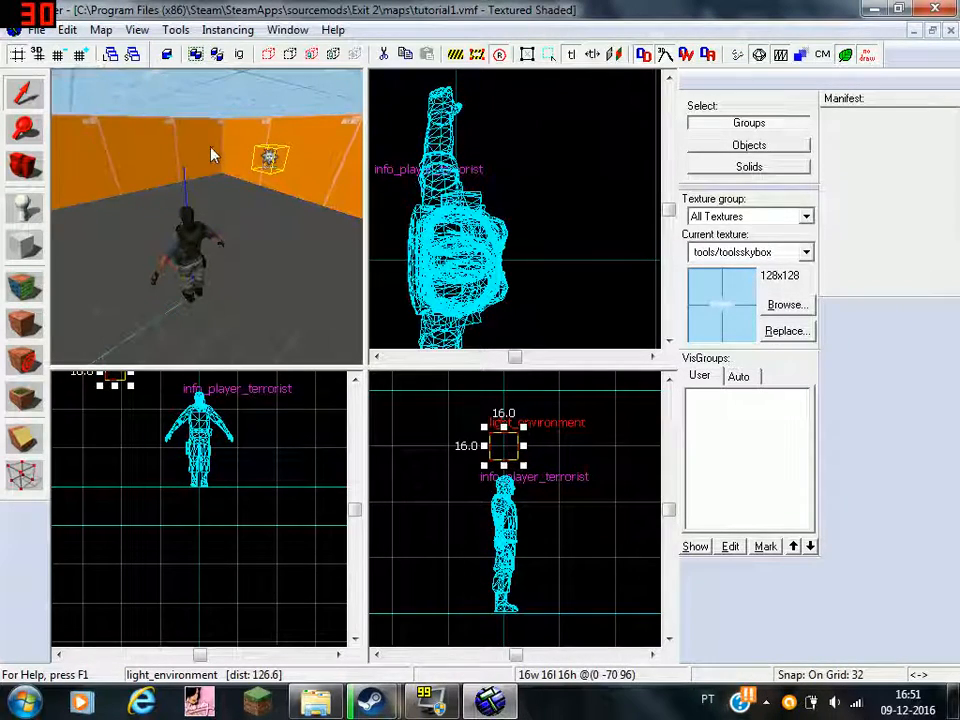
scroll(561, 146, down, 5)
drag(515, 322, 514, 178)
Step: Aim the light_environment at a point on the floor so its Pitch Yaw Roll is -60 17 0, and save the map
key(z)
key(w)
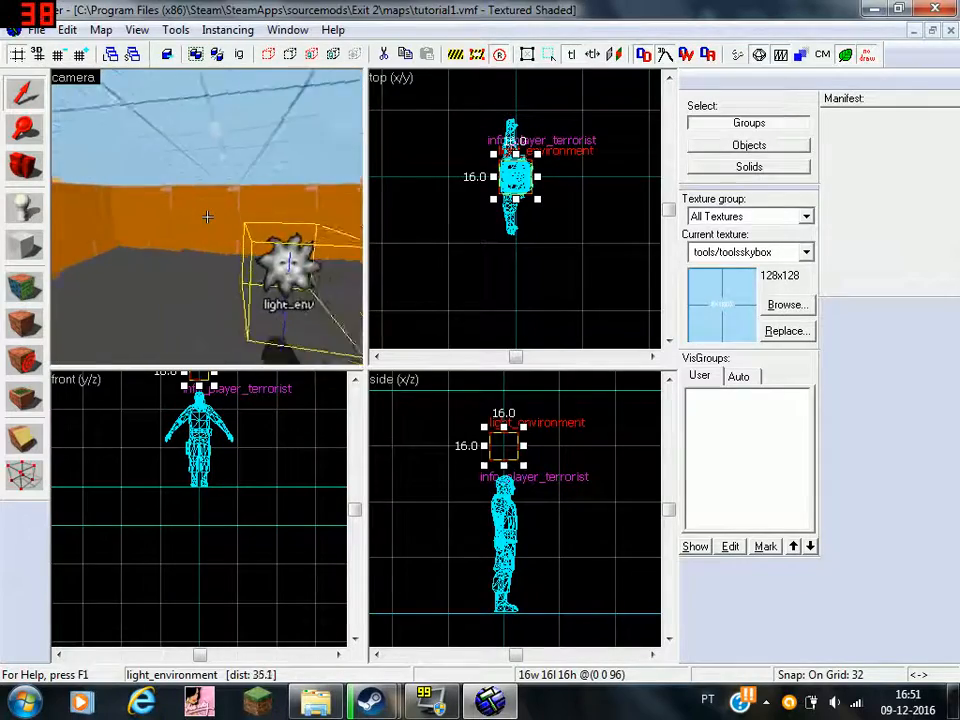
key(s)
key(w)
key(w)
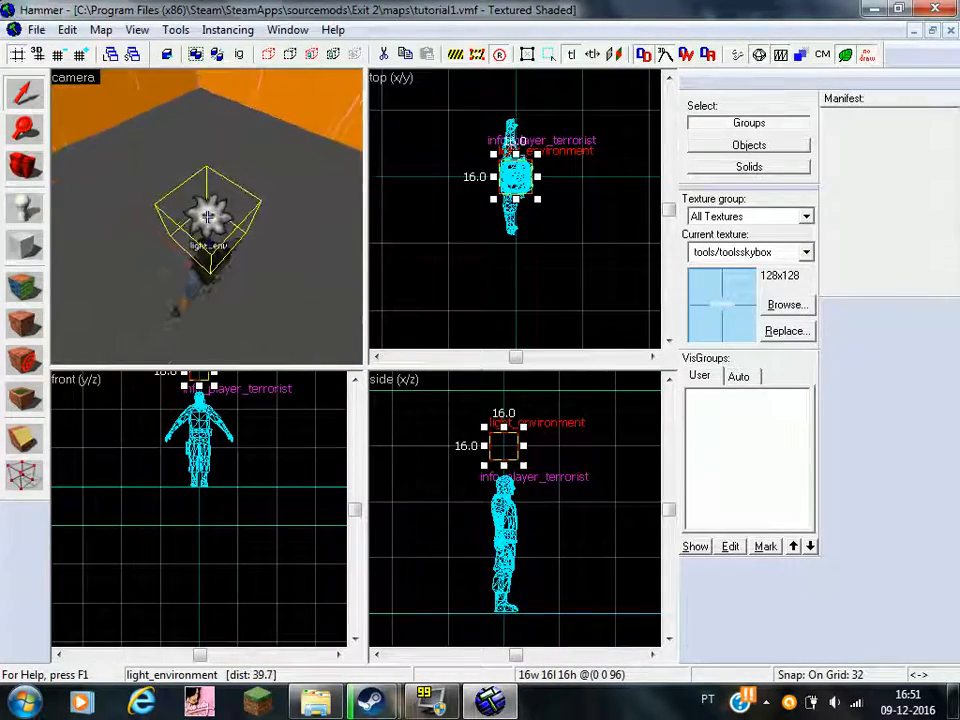
key(w)
key(z)
double_click(207, 223)
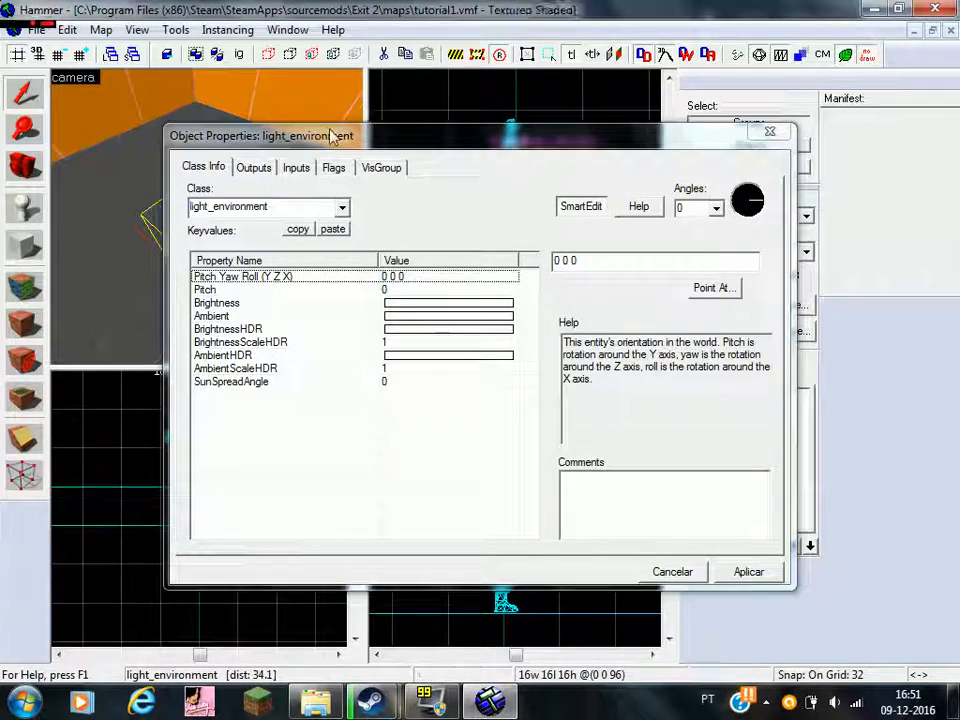
drag(315, 137, 460, 159)
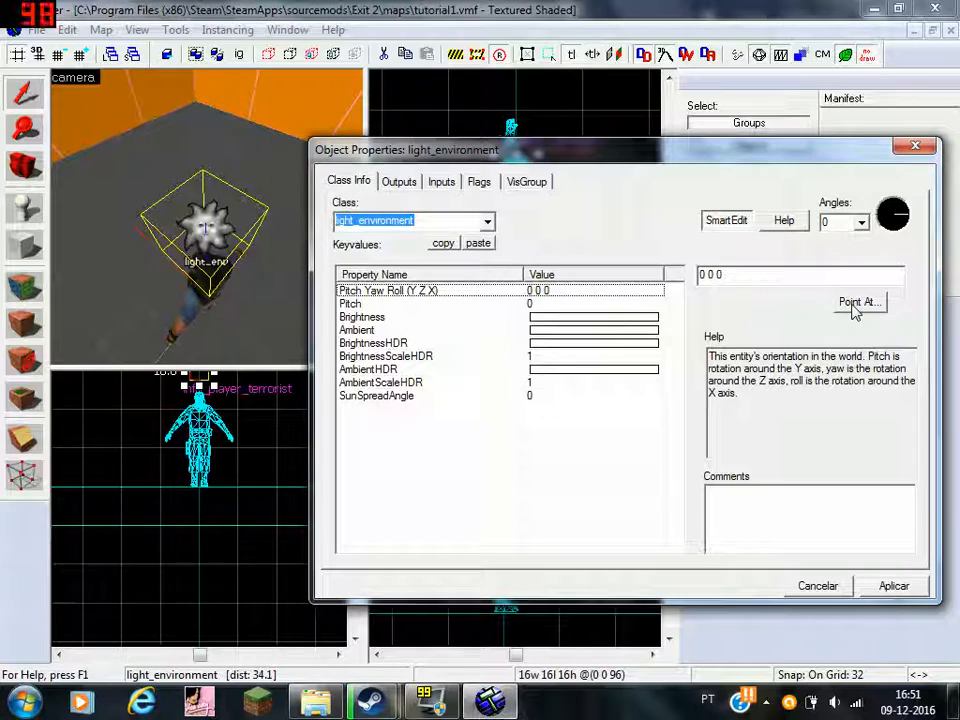
click(145, 267)
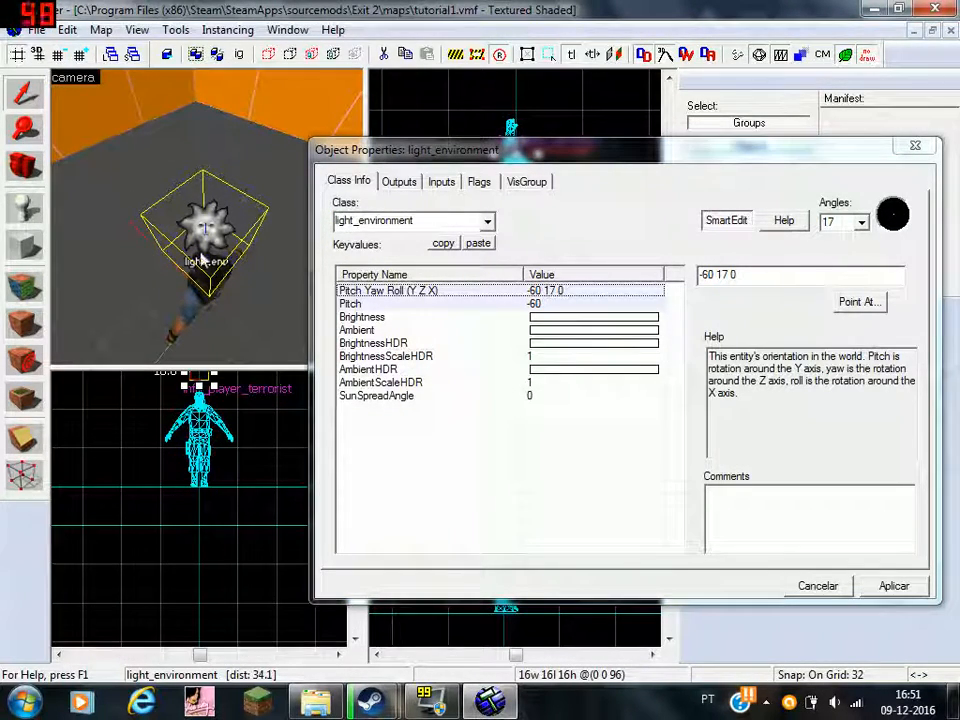
click(916, 149)
click(44, 34)
click(90, 112)
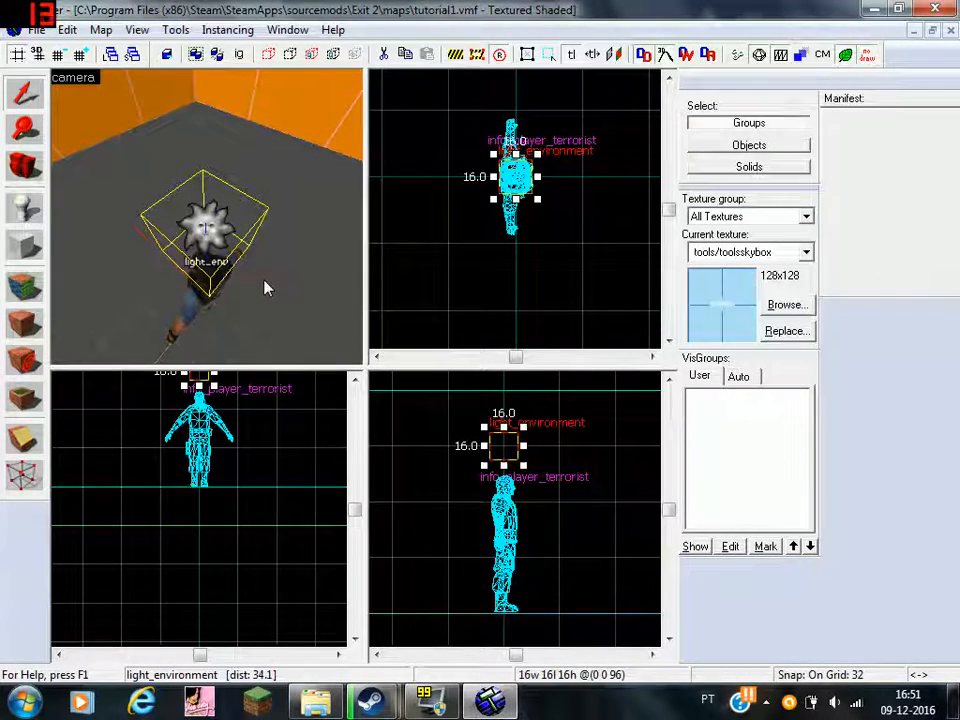
Step: Review the whole room with the player spawn and light_environment from outside and inside in the camera view
key(z)
key(s)
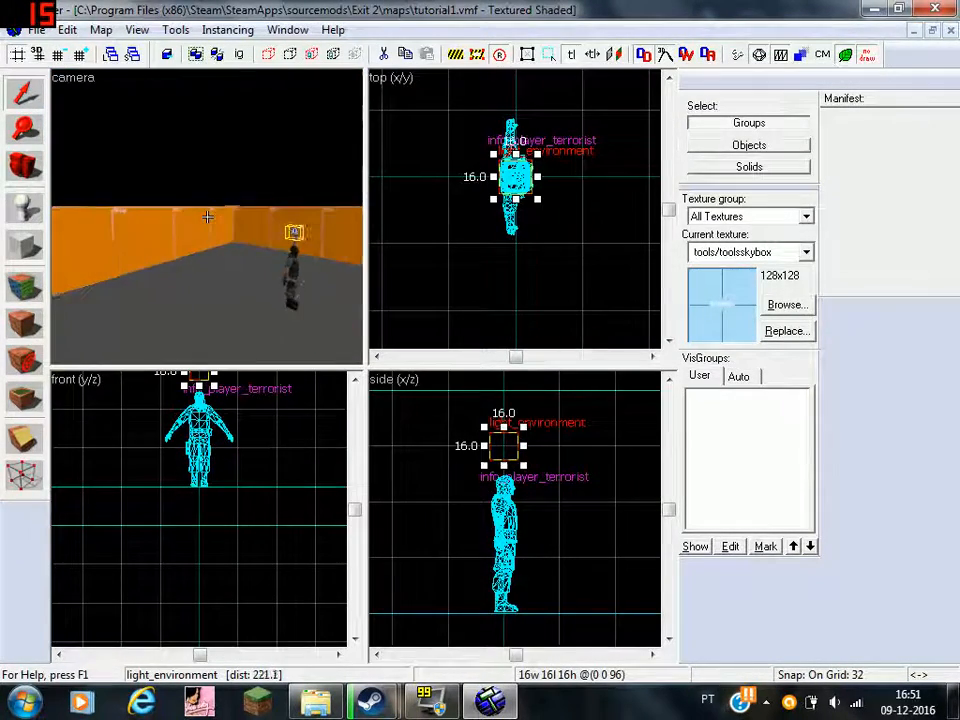
key(w)
key(s)
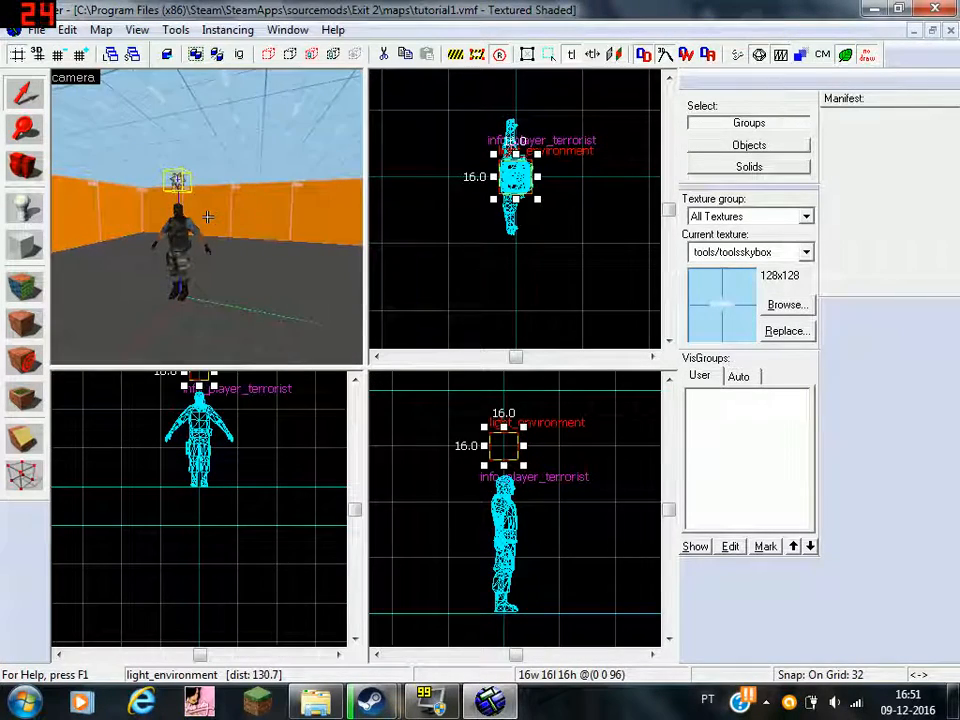
key(w)
key(z)
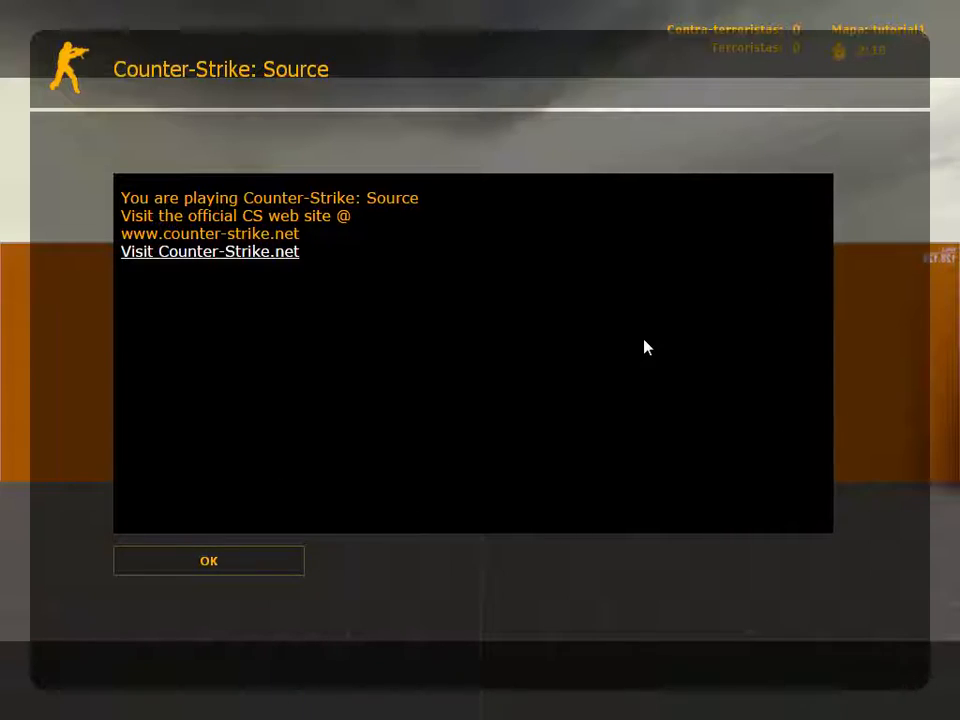
Step: Join the tutorial1 map in Counter-Strike: Source on the terrorist team with the Equipa Elite class
click(255, 560)
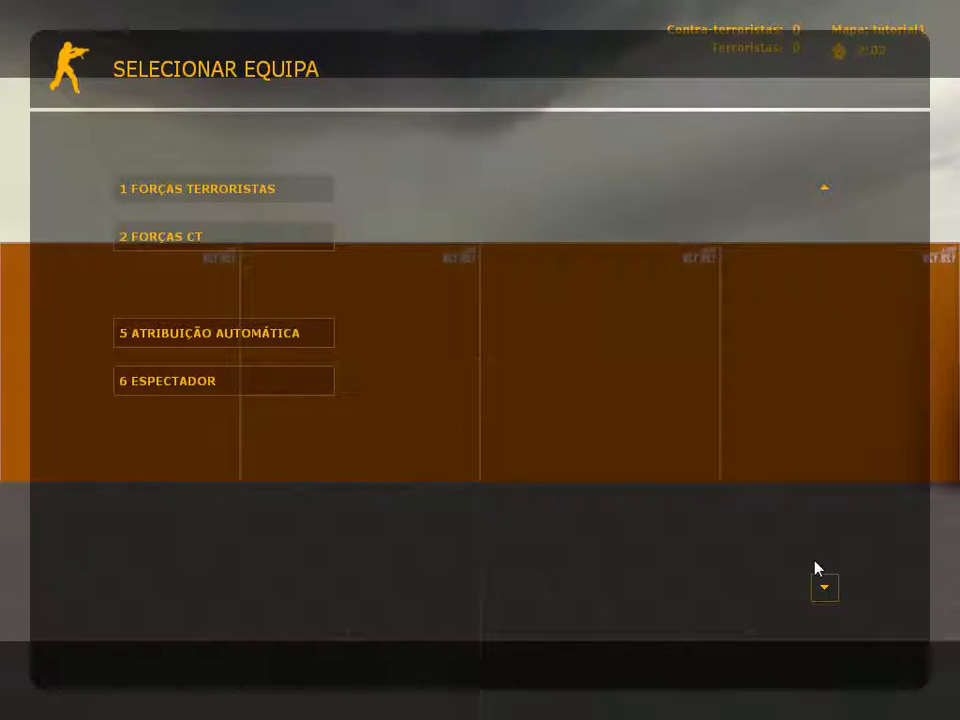
click(253, 189)
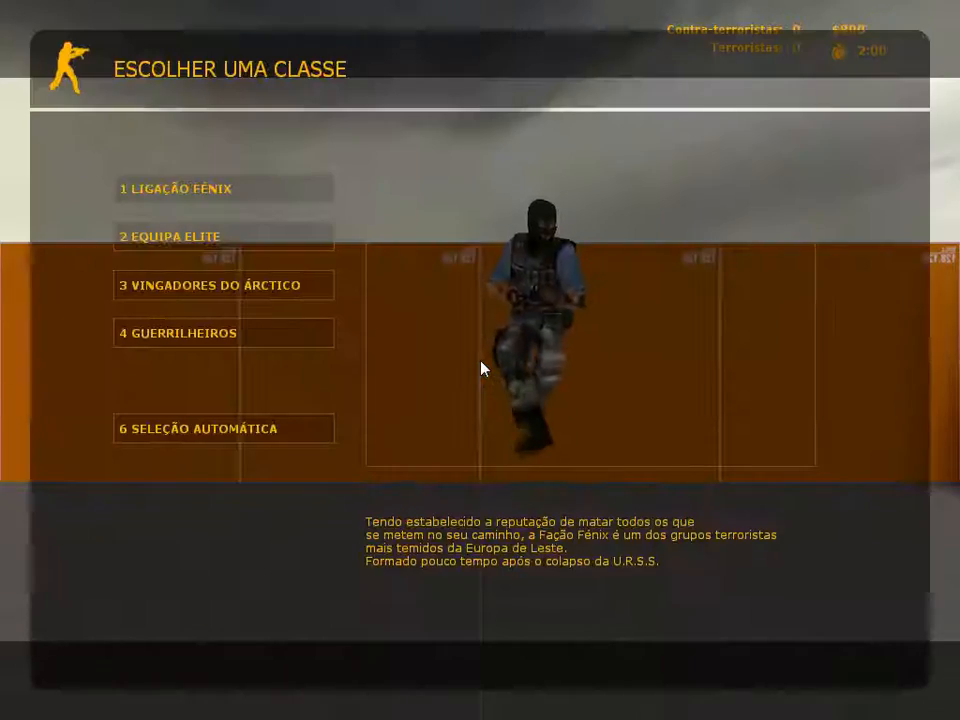
click(253, 241)
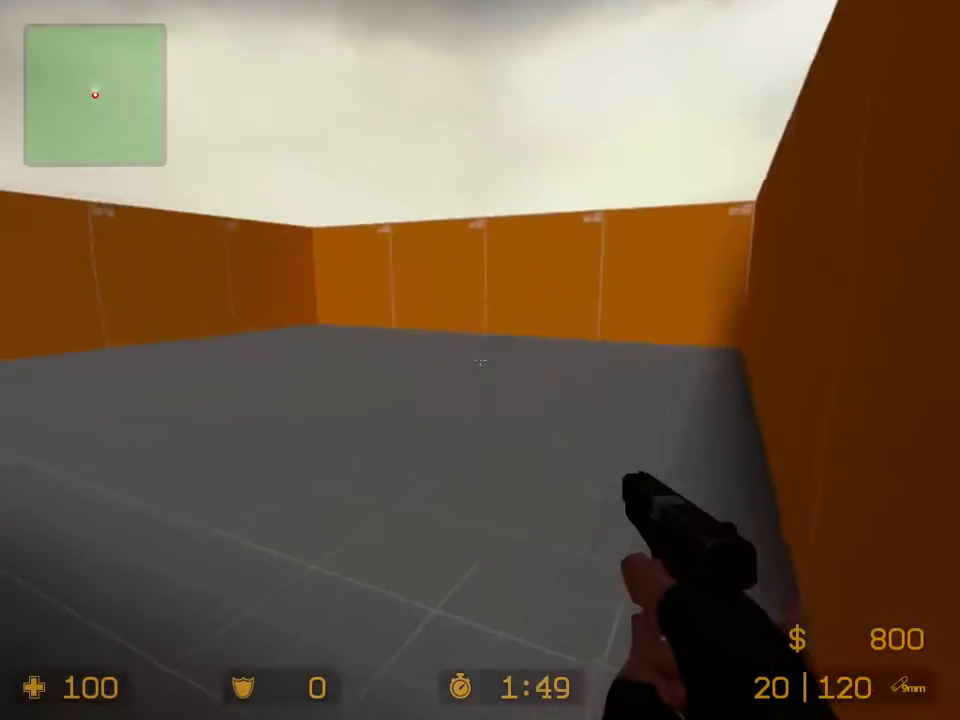
Step: Walk around the room in-game, test the pistol and knife, and examine the walls, floor, sky and lighting
key(z)
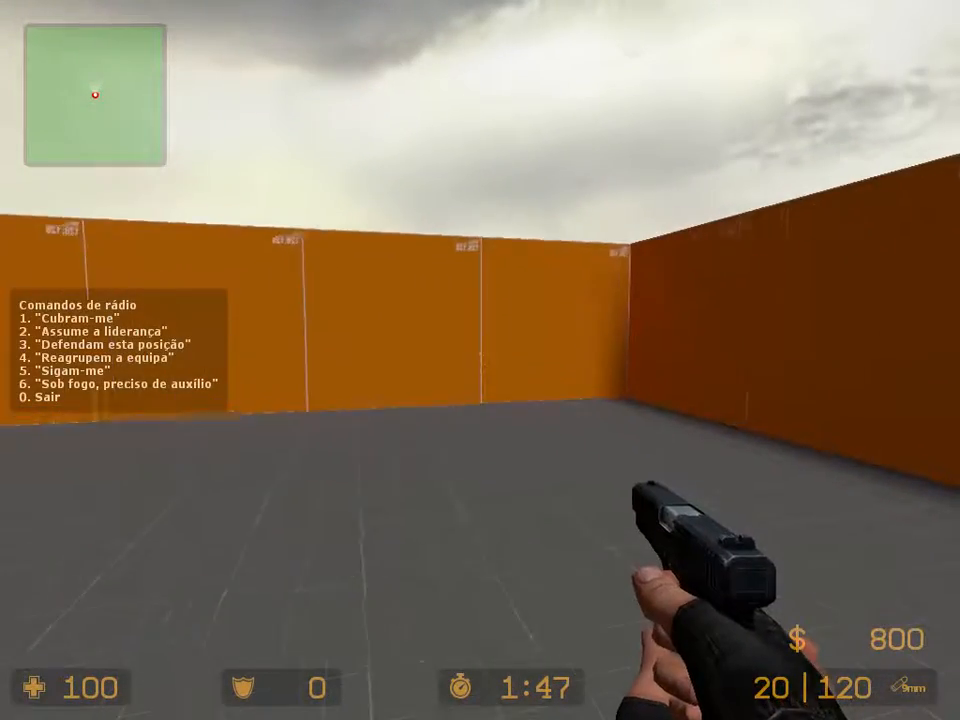
key(w)
key(0)
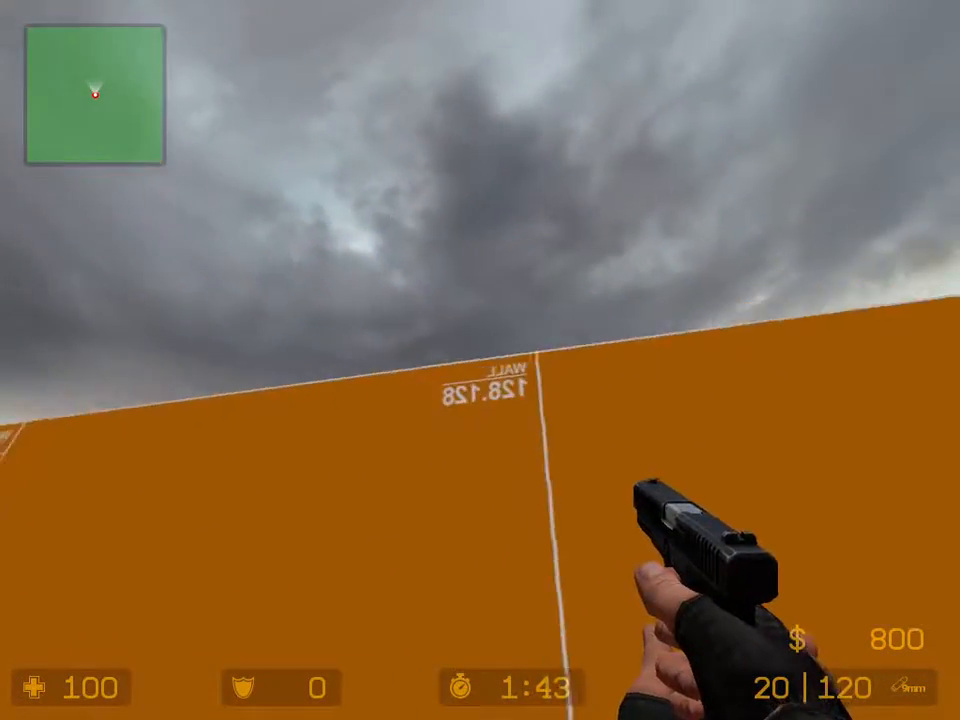
key(w)
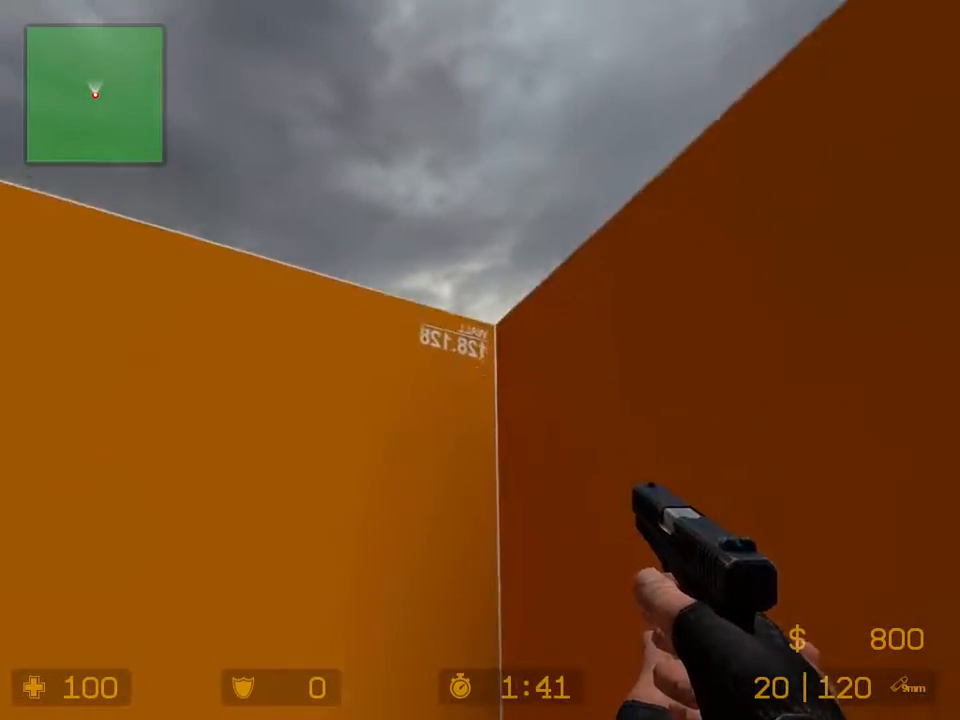
key(w)
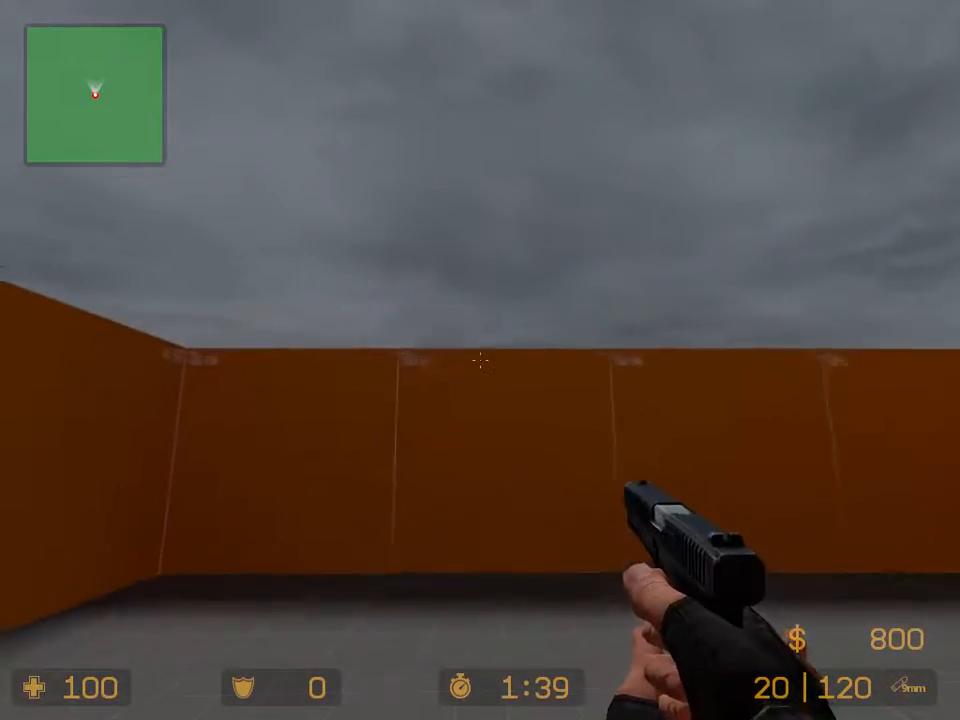
click(480, 360)
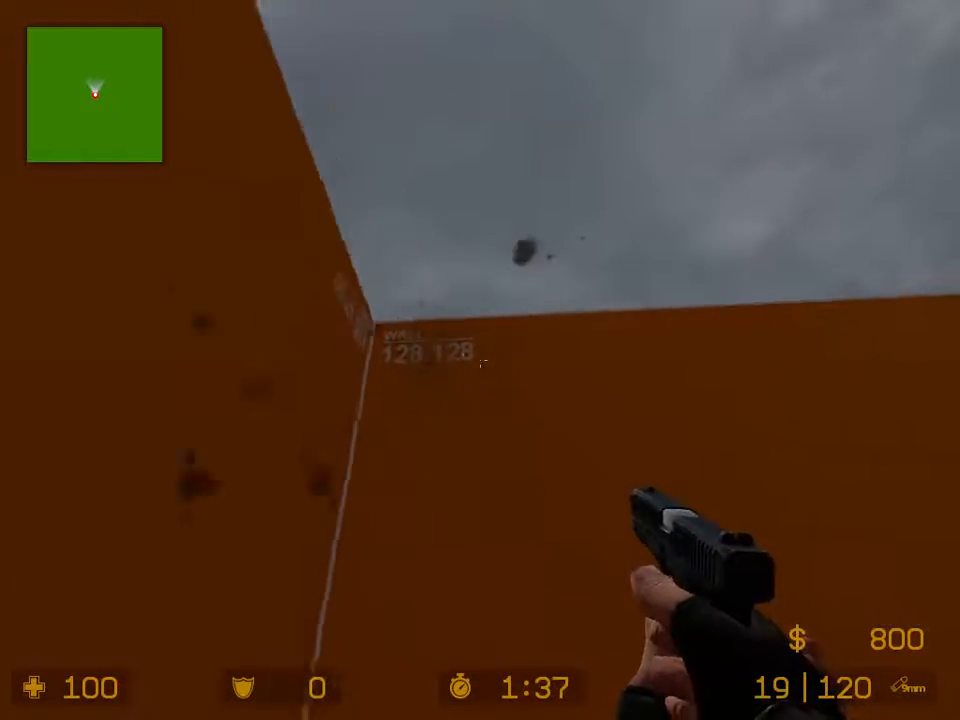
key(3)
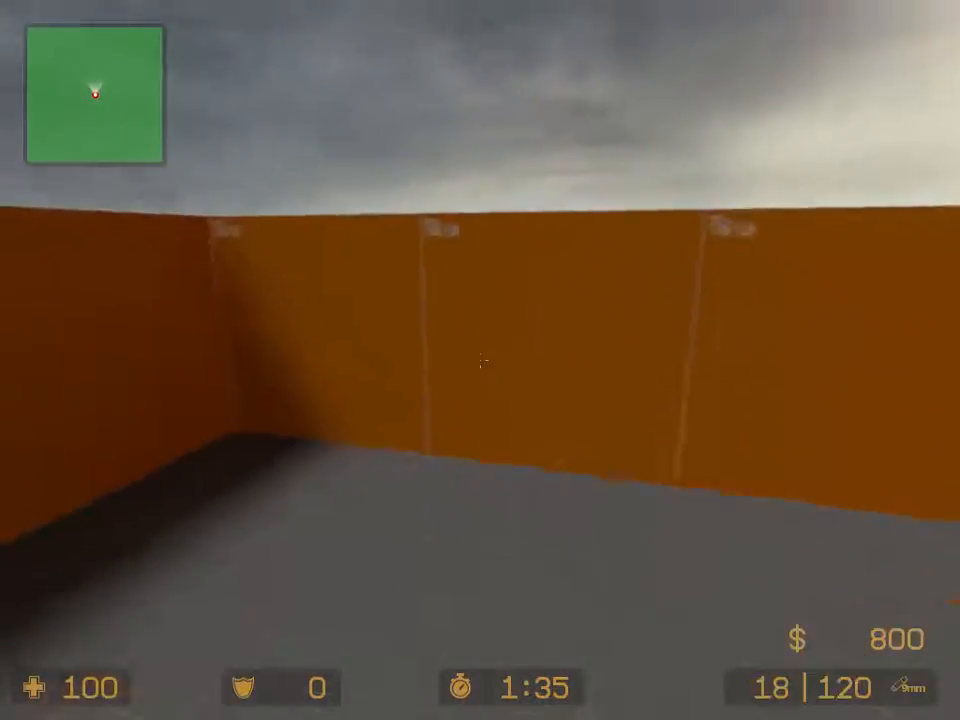
key(2)
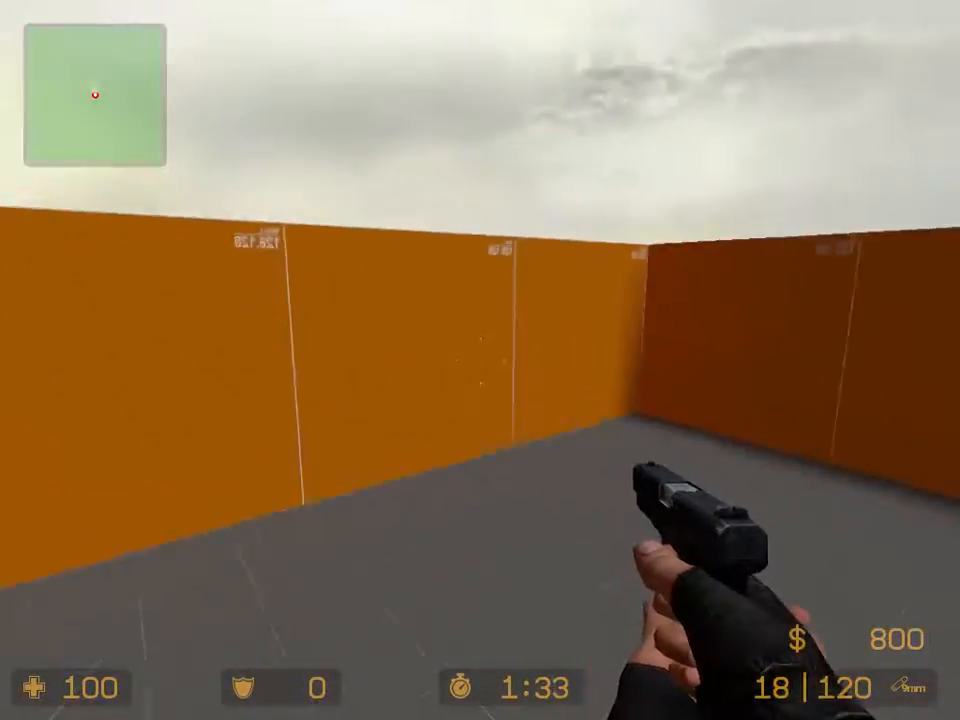
key(r)
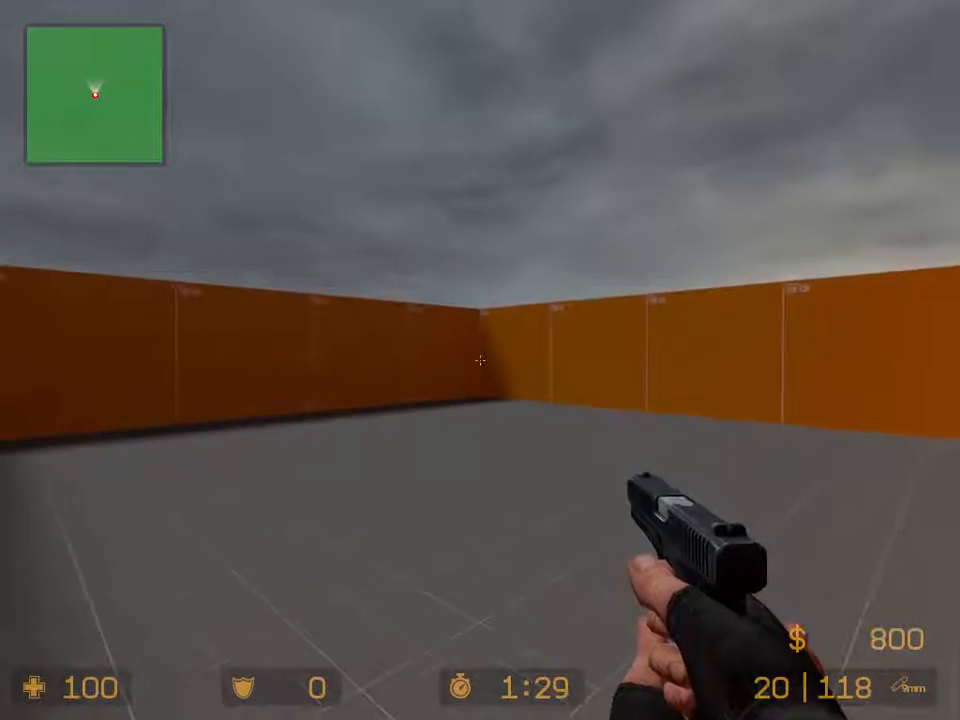
key(w)
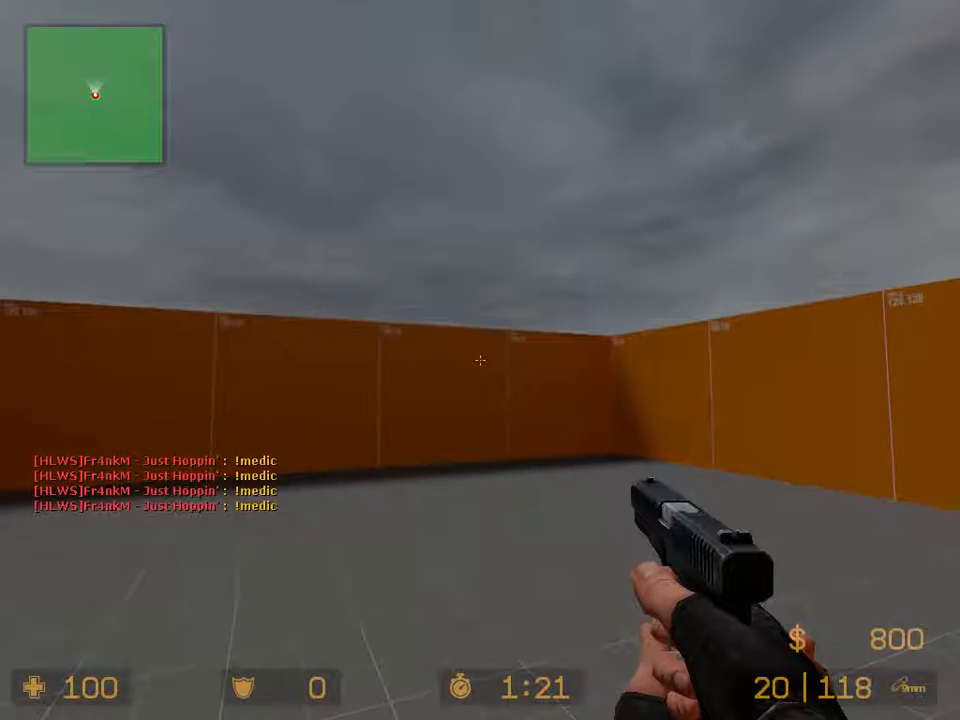
key(3)
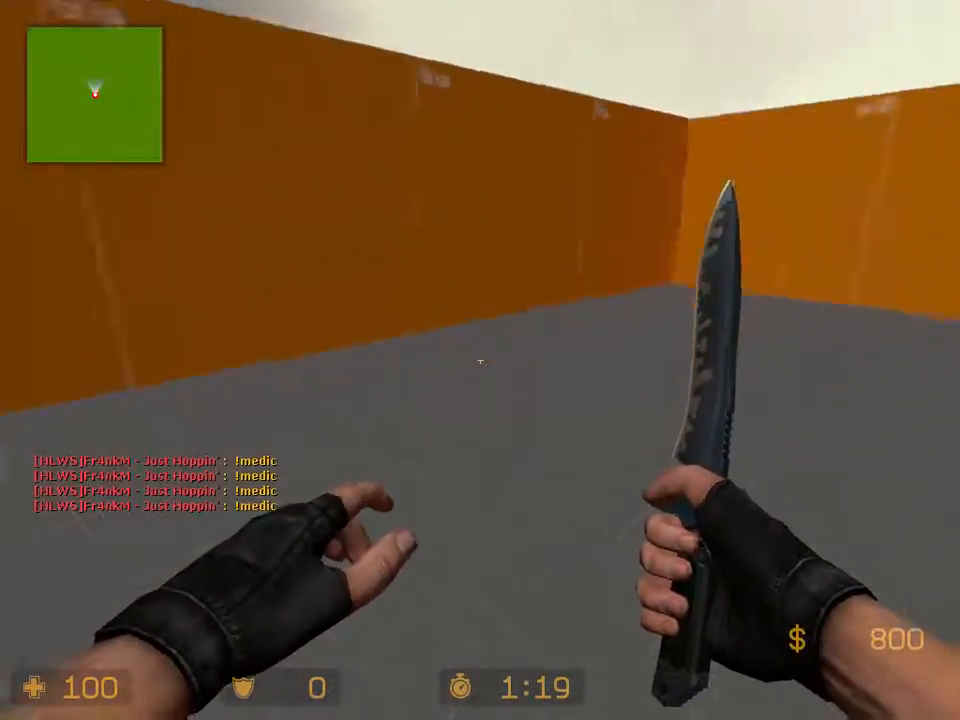
click(480, 361)
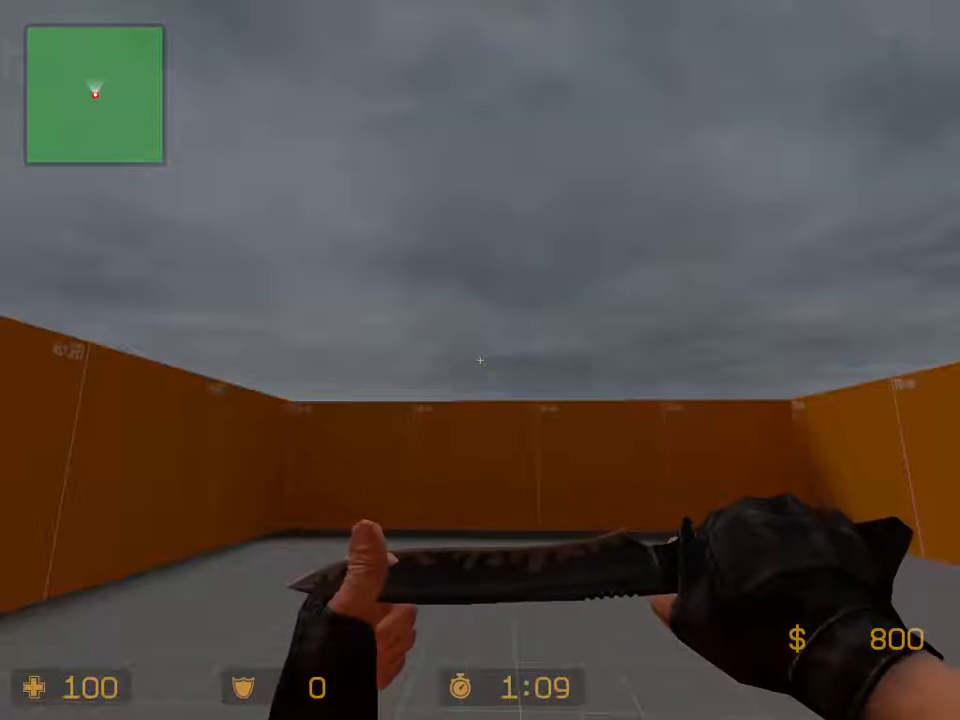
key(w)
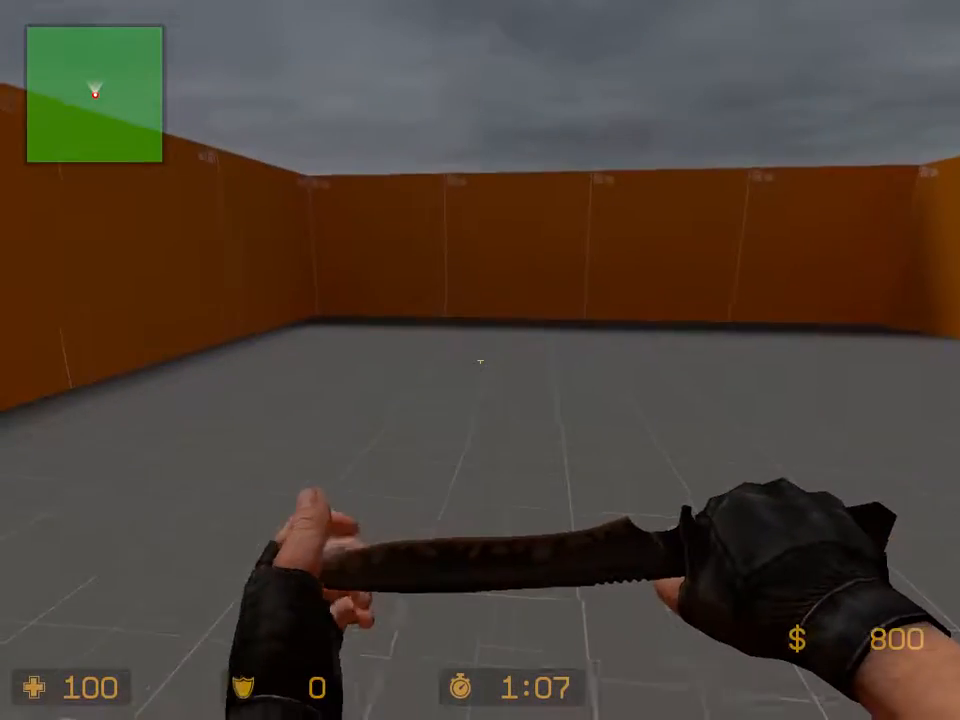